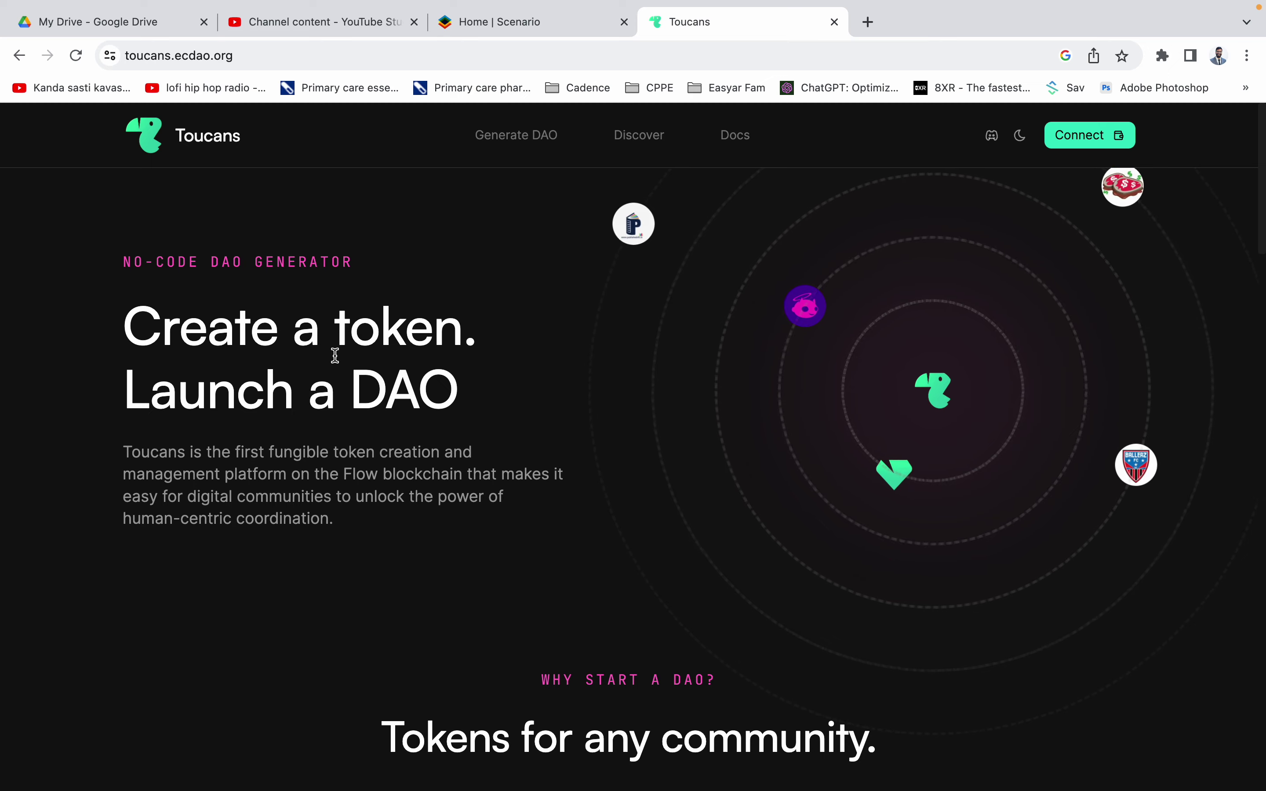
Step: Open Emerald Academy's Beginner Cadence course in a new browser tab and look over its chapter list
{"action": "left_click", "coordinate": [869, 22]}
{"action": "type", "text": "emer"}
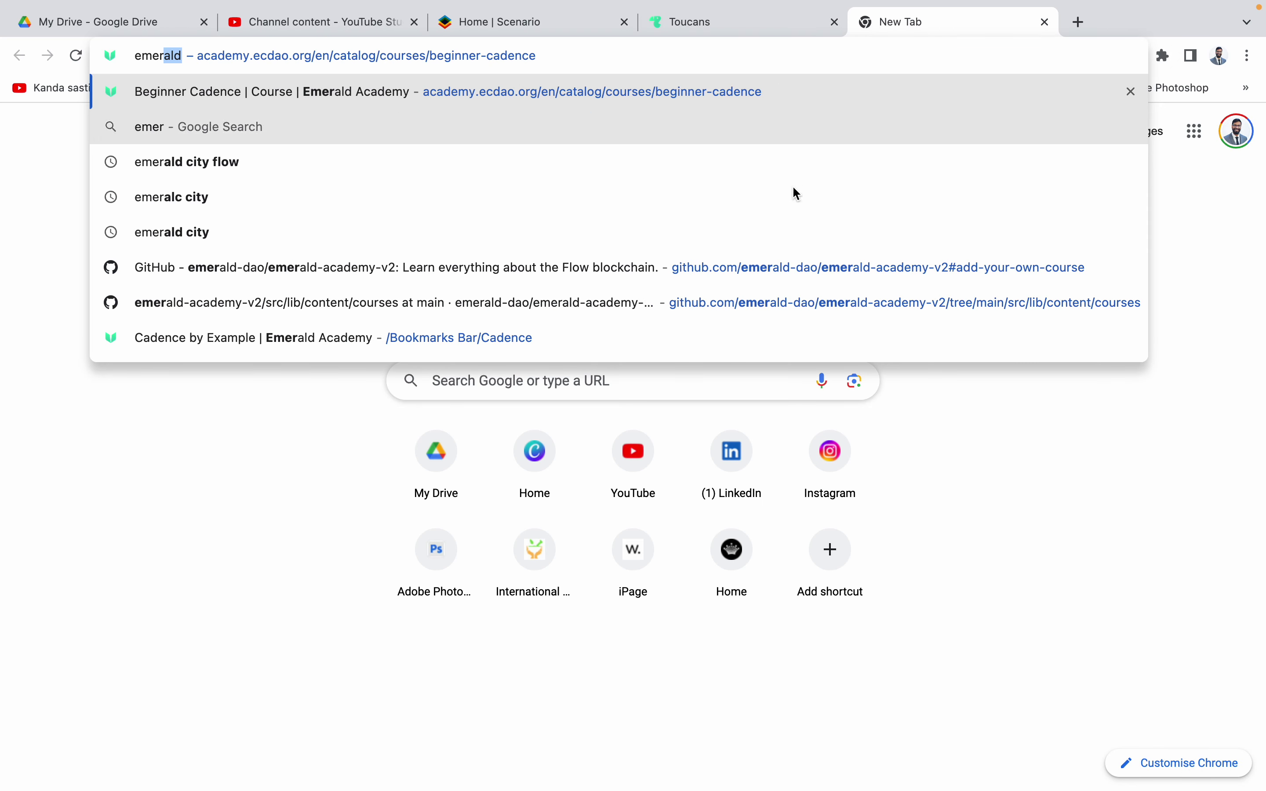
{"action": "left_click", "coordinate": [720, 99]}
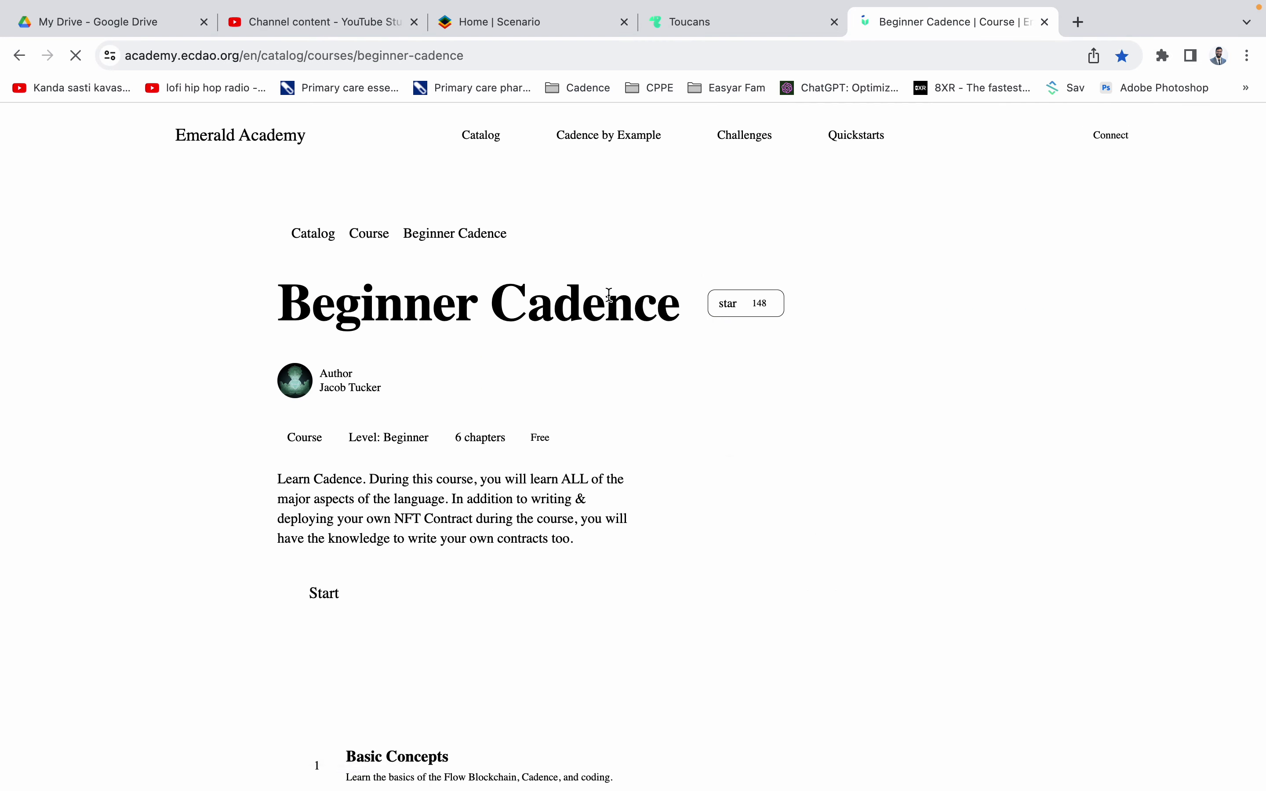
{"action": "scroll", "coordinate": [474, 362], "scroll_direction": "down", "scroll_amount": 10}
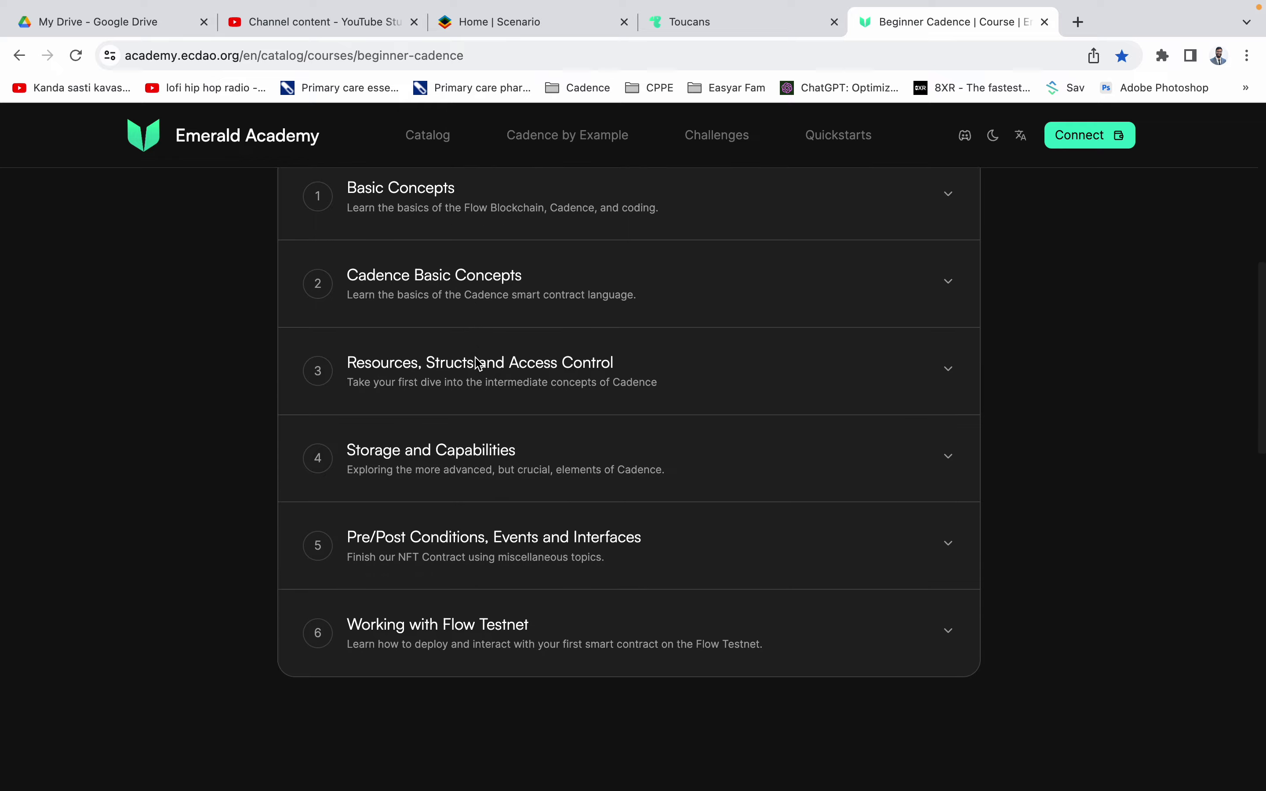
{"action": "scroll", "coordinate": [475, 351], "scroll_direction": "up", "scroll_amount": 10}
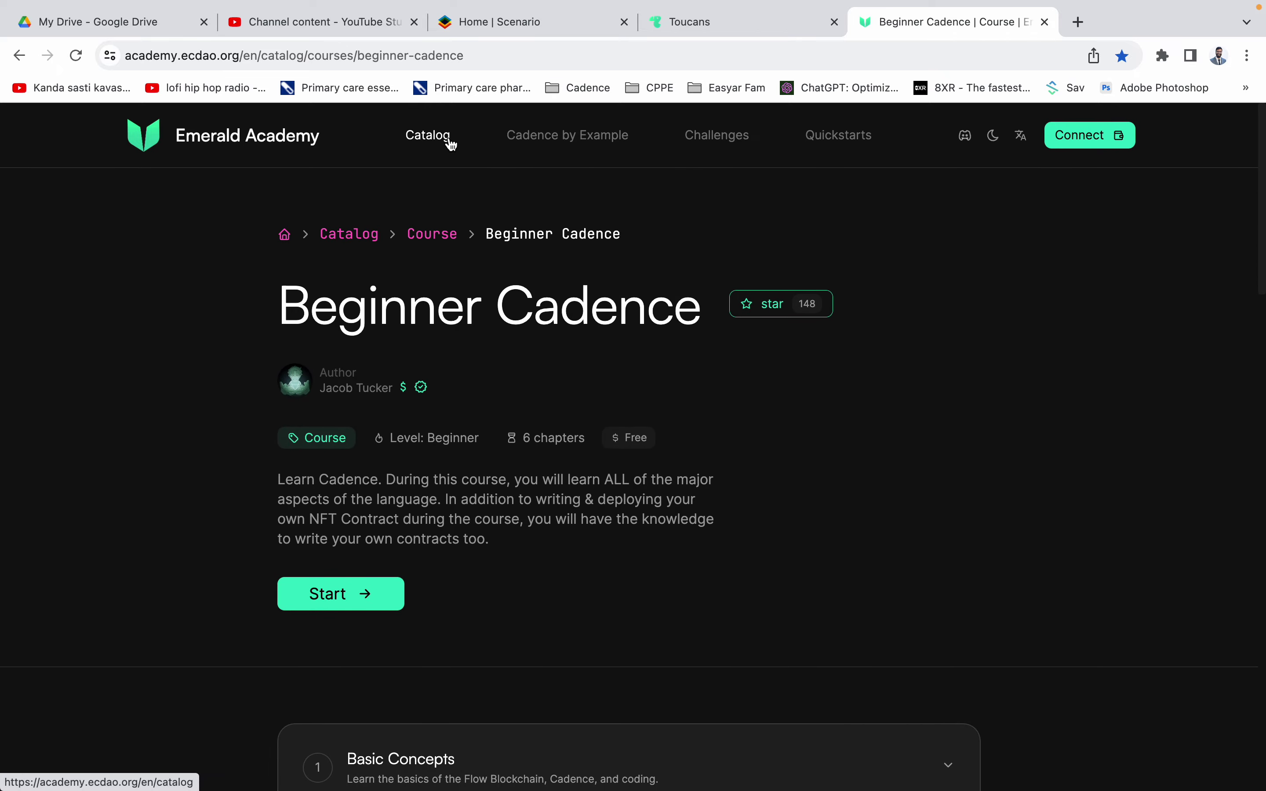
Step: Find the Dance and Grow Rich course in the Emerald Academy catalog and review its chapters, including What is a DAO
{"action": "left_click", "coordinate": [451, 145]}
{"action": "scroll", "coordinate": [539, 376], "scroll_direction": "down", "scroll_amount": 10}
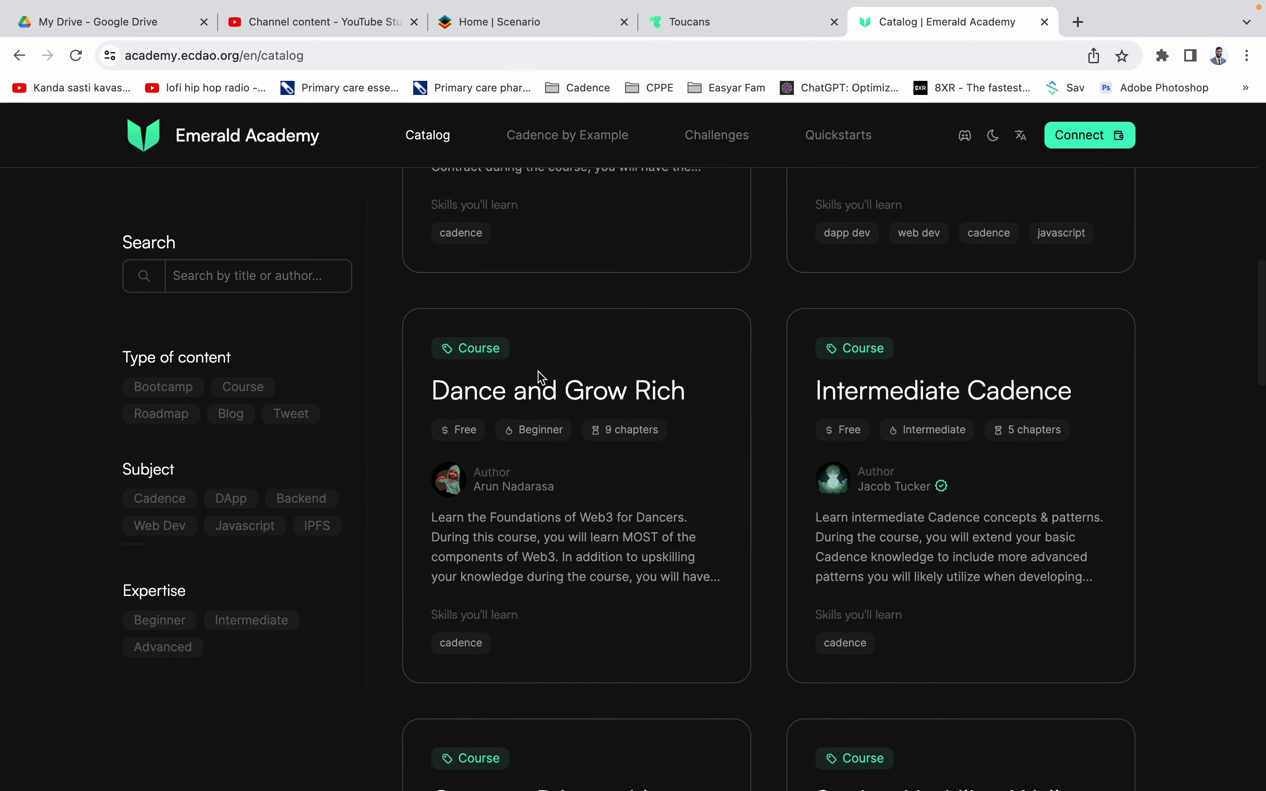
{"action": "scroll", "coordinate": [539, 375], "scroll_direction": "down", "scroll_amount": 2}
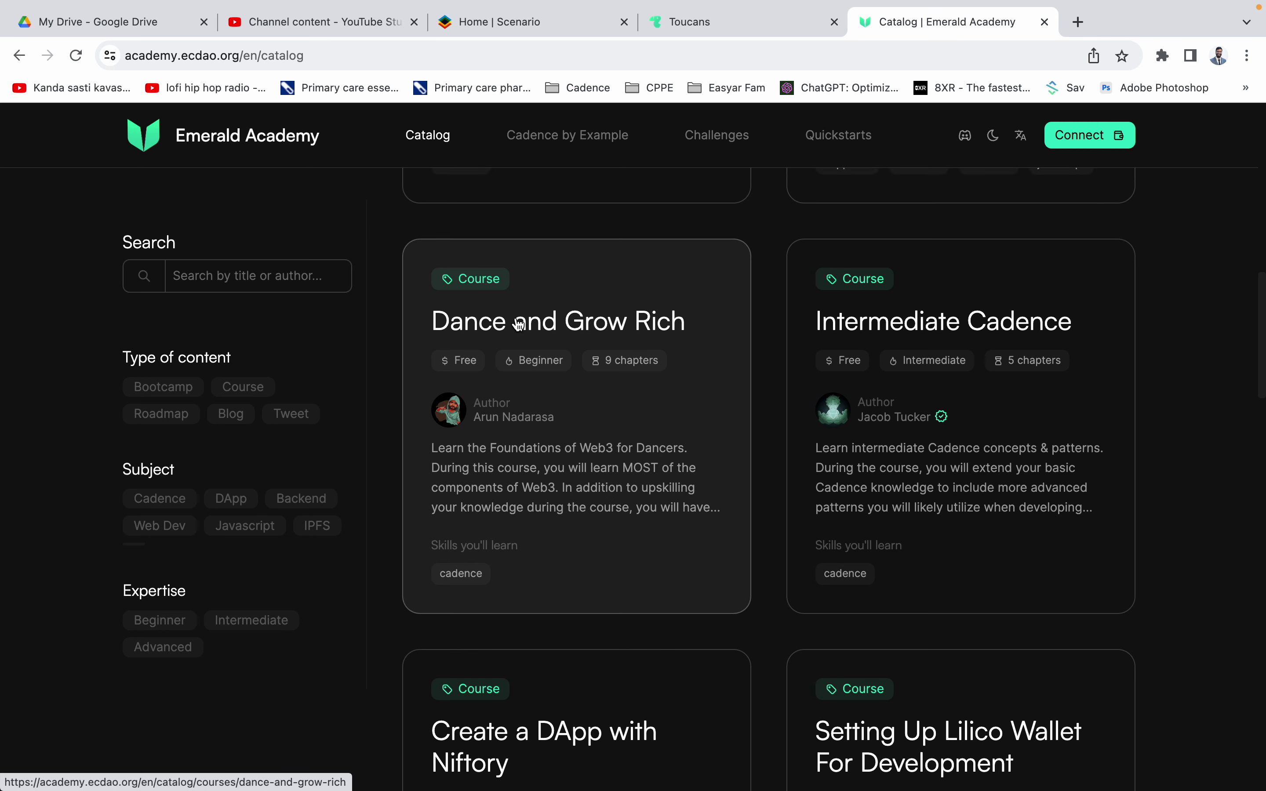
{"action": "left_click", "coordinate": [518, 324]}
{"action": "scroll", "coordinate": [376, 314], "scroll_direction": "down", "scroll_amount": 3}
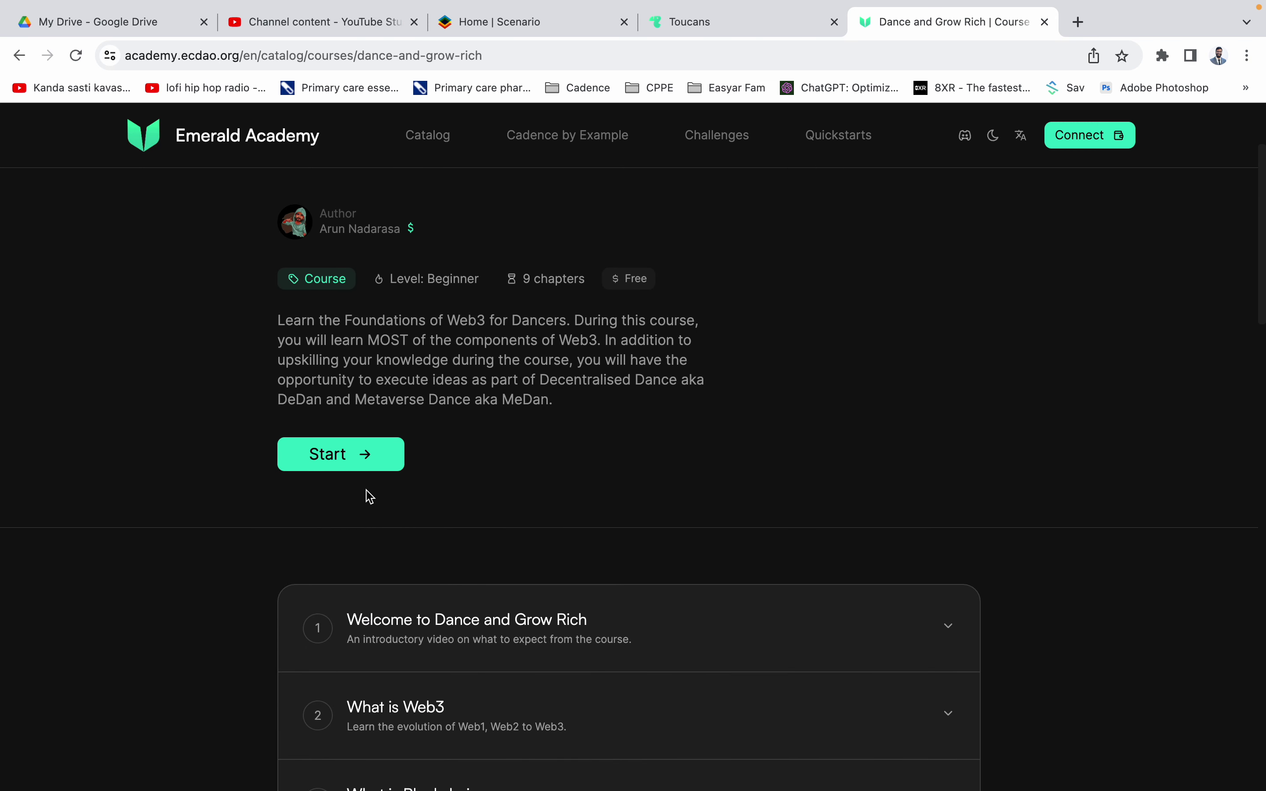
{"action": "scroll", "coordinate": [460, 486], "scroll_direction": "down", "scroll_amount": 10}
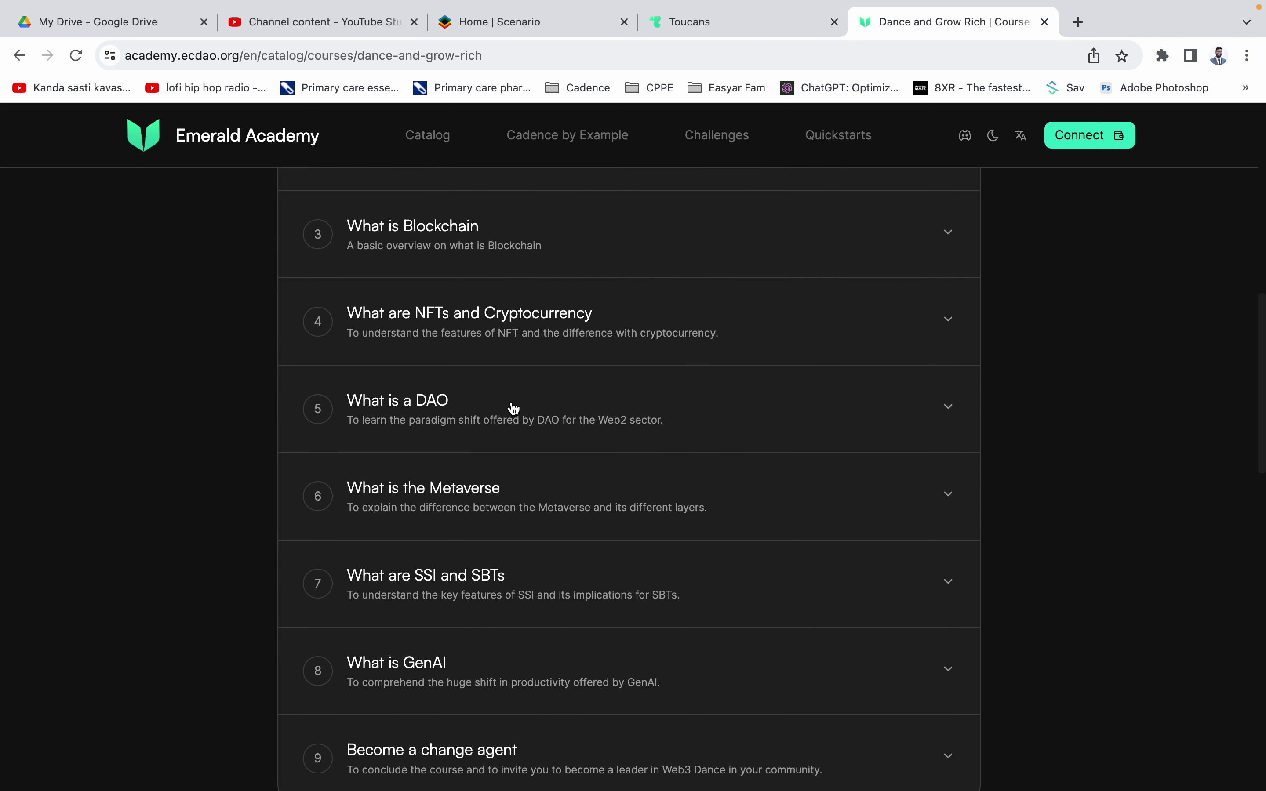
{"action": "left_click", "coordinate": [438, 401]}
{"action": "scroll", "coordinate": [439, 401], "scroll_direction": "up", "scroll_amount": 12}
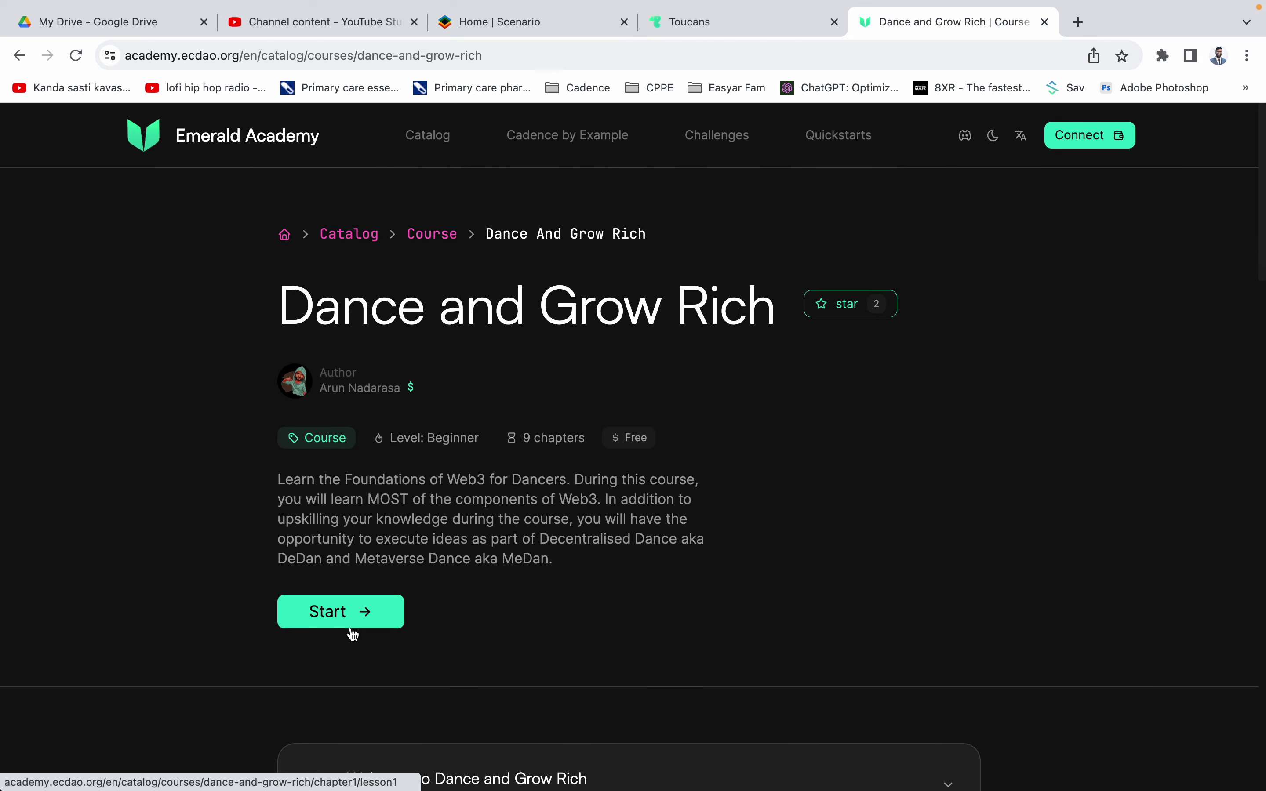
Step: Start the Dance and Grow Rich course and read lesson 5.1 DAO, including the ChatGPT x DAO section
{"action": "left_click", "coordinate": [341, 613]}
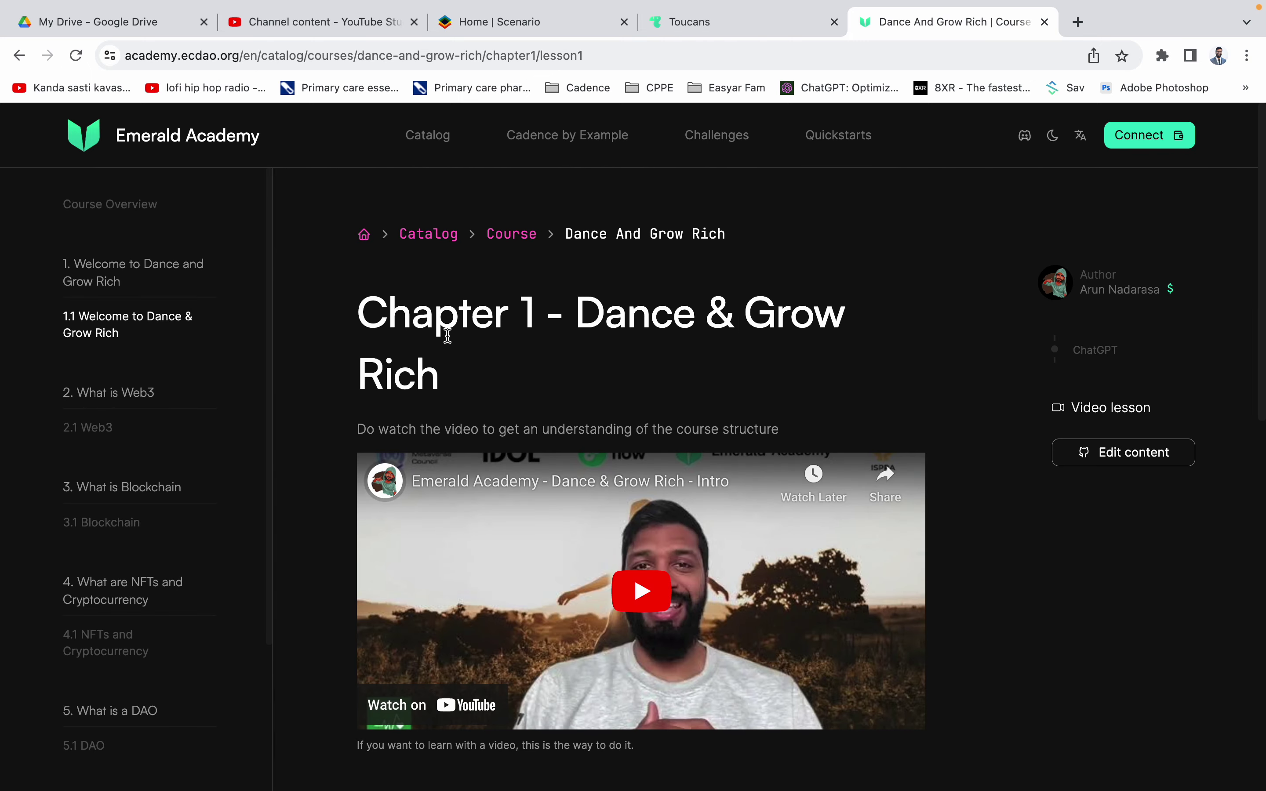
{"action": "scroll", "coordinate": [73, 502], "scroll_direction": "down", "scroll_amount": 5}
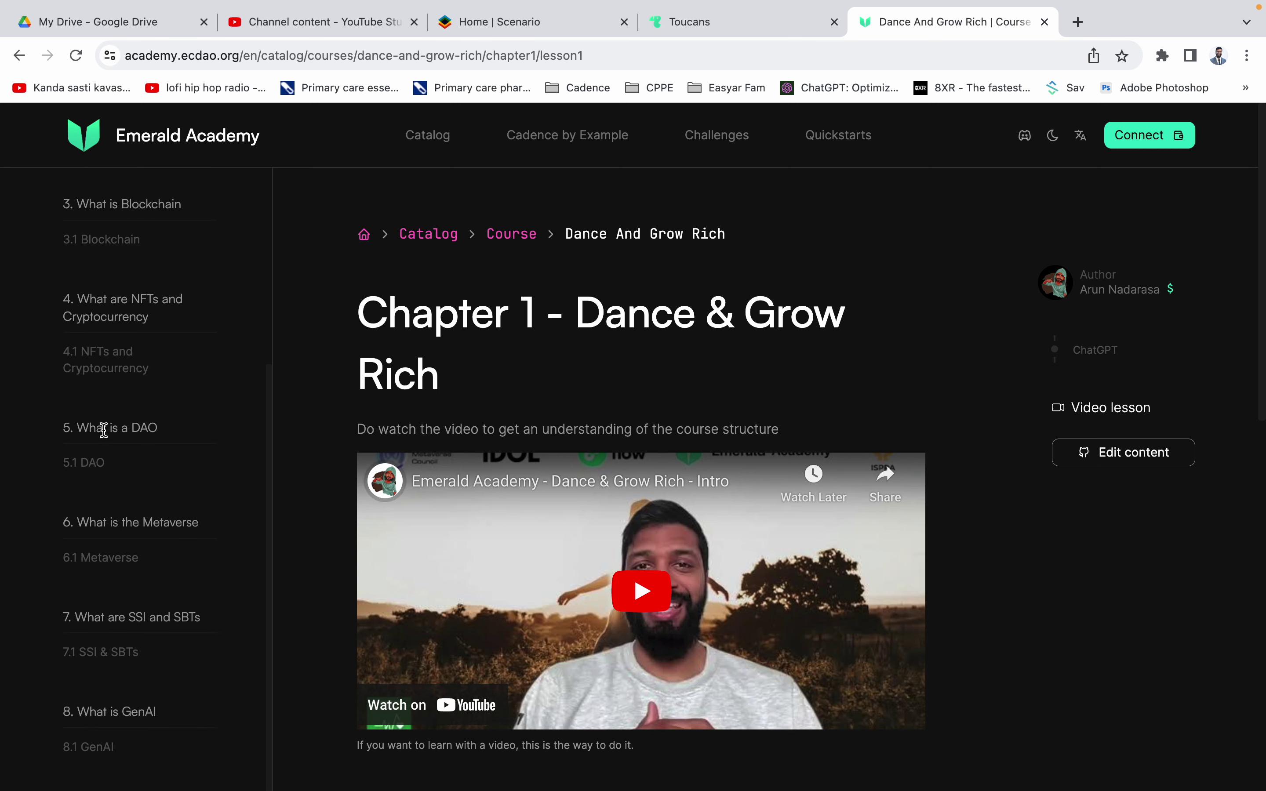
{"action": "left_click", "coordinate": [96, 461]}
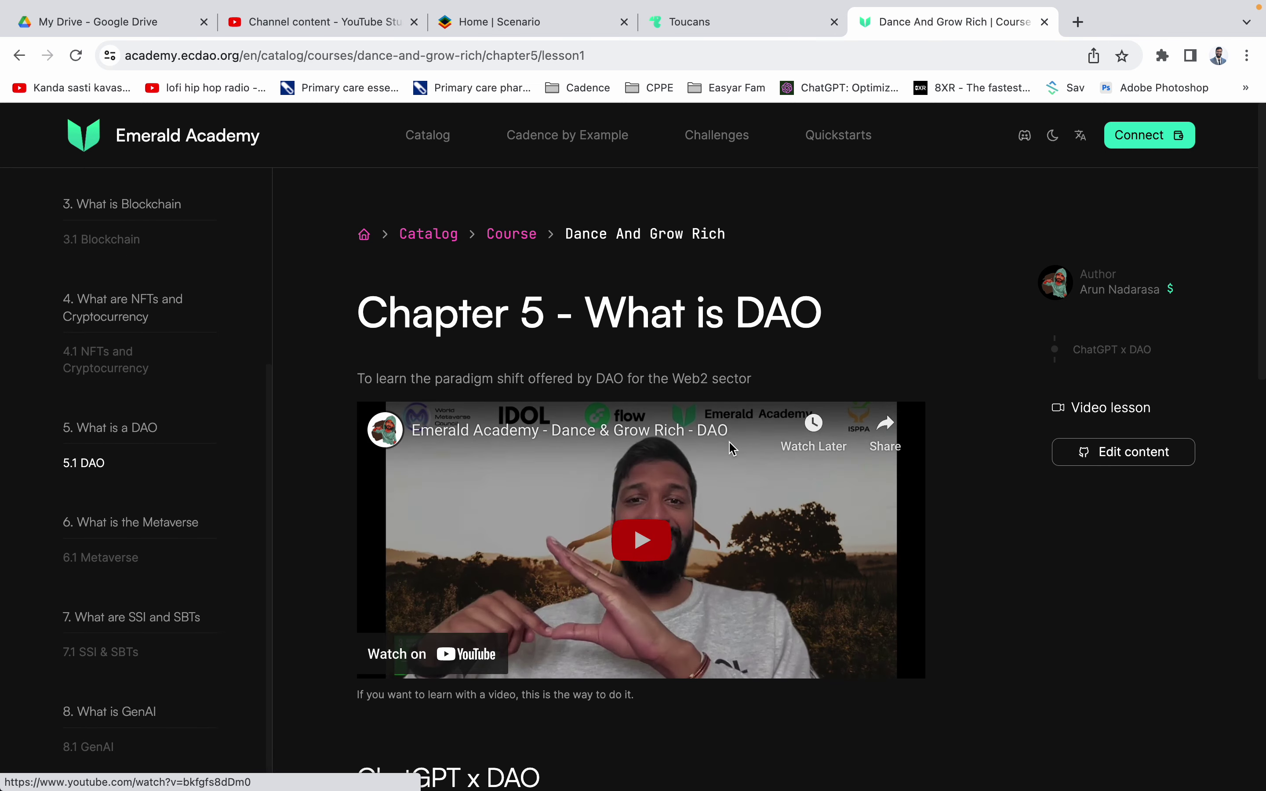
{"action": "scroll", "coordinate": [743, 470], "scroll_direction": "down", "scroll_amount": 1}
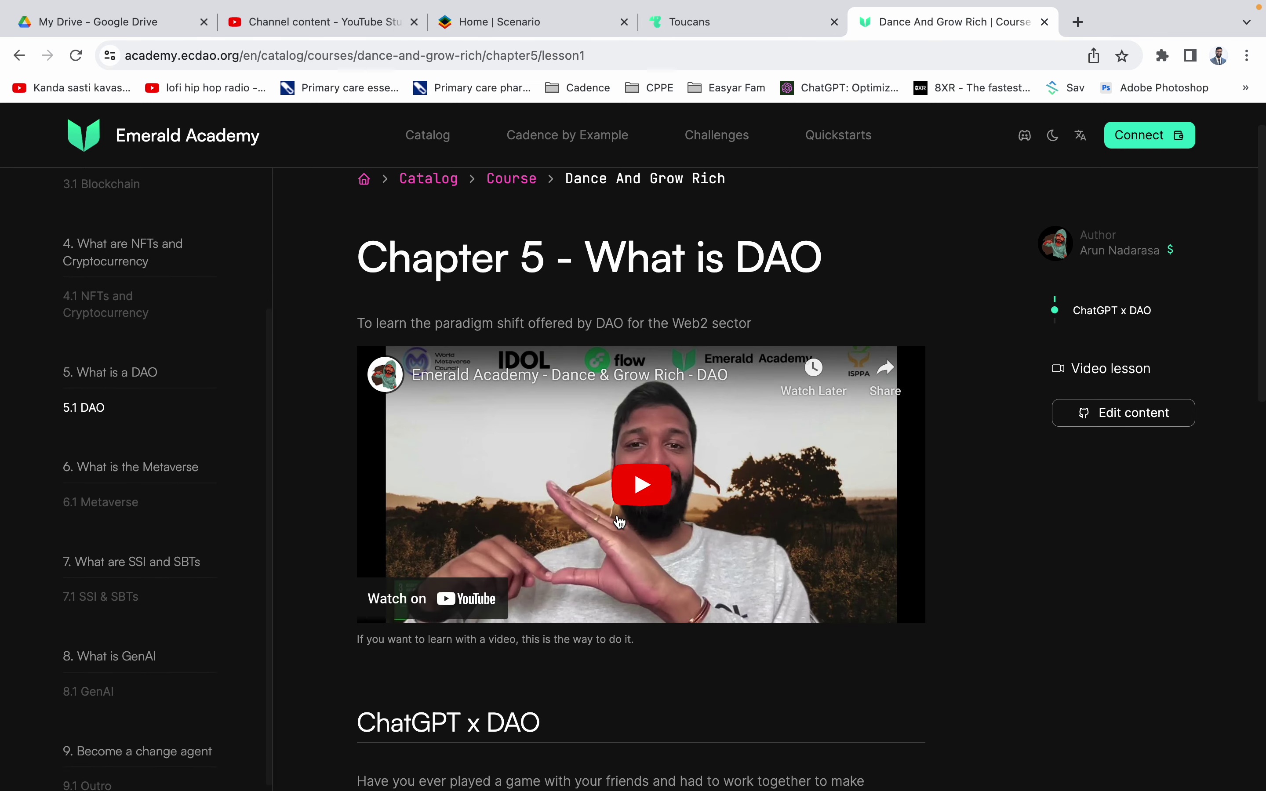
{"action": "scroll", "coordinate": [619, 521], "scroll_direction": "up", "scroll_amount": 1}
{"action": "scroll", "coordinate": [644, 316], "scroll_direction": "down", "scroll_amount": 7}
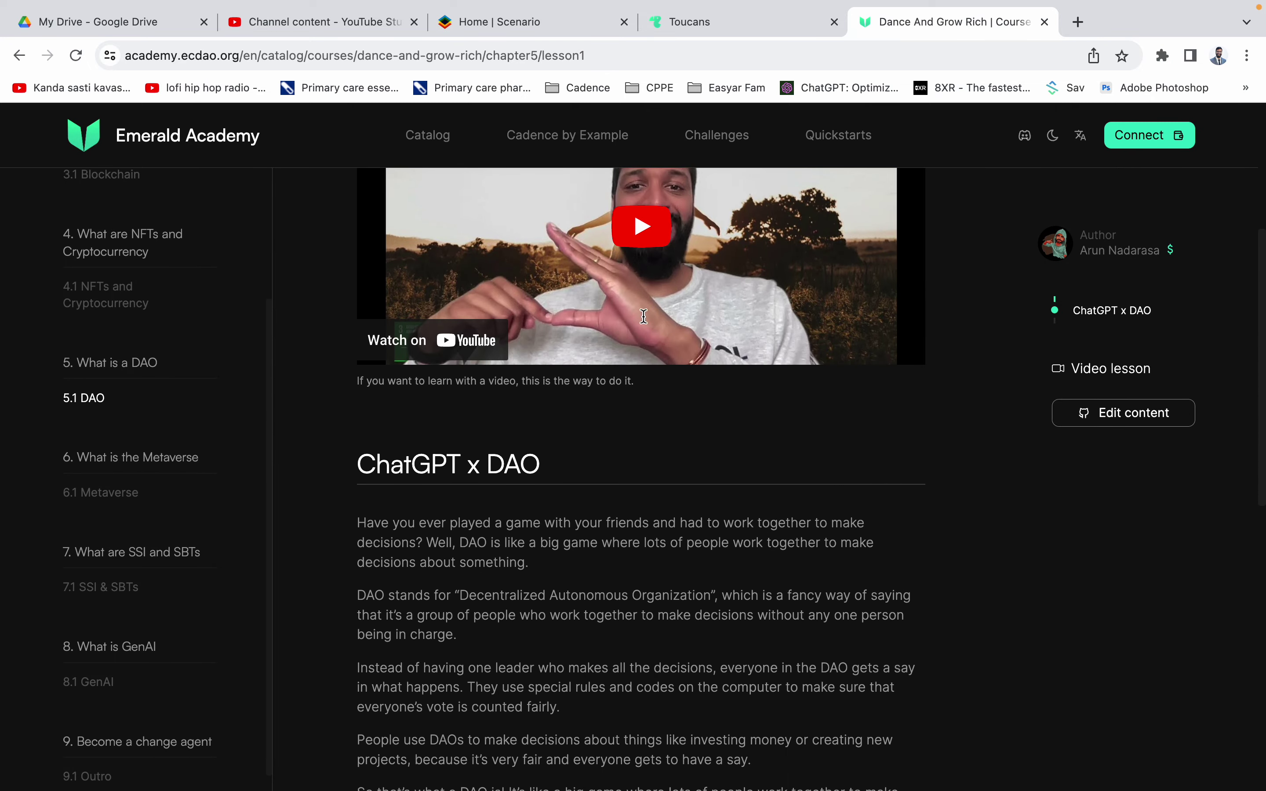
Step: Switch to the Toucans site and connect the Blocto wallet, confirming the suggested account
{"action": "left_click", "coordinate": [681, 30]}
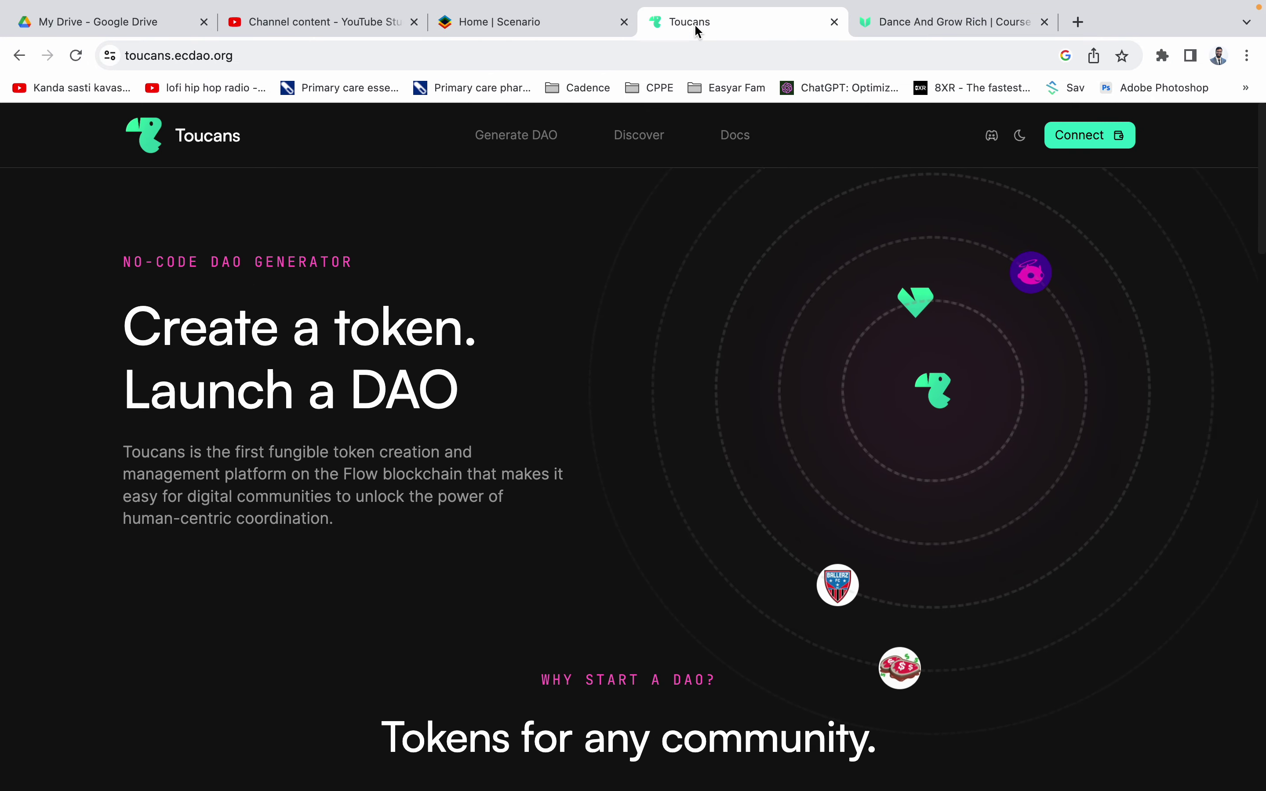
{"action": "left_click", "coordinate": [1092, 150]}
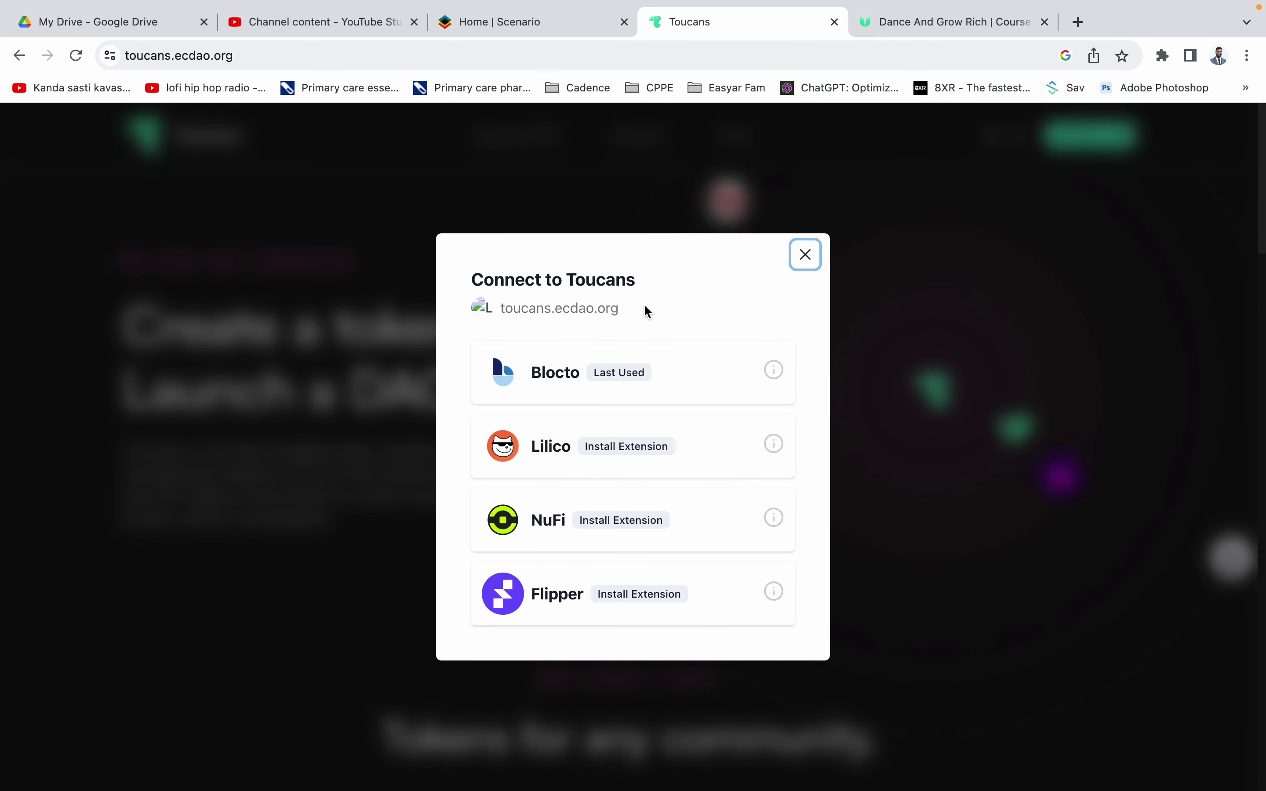
{"action": "left_click", "coordinate": [678, 378]}
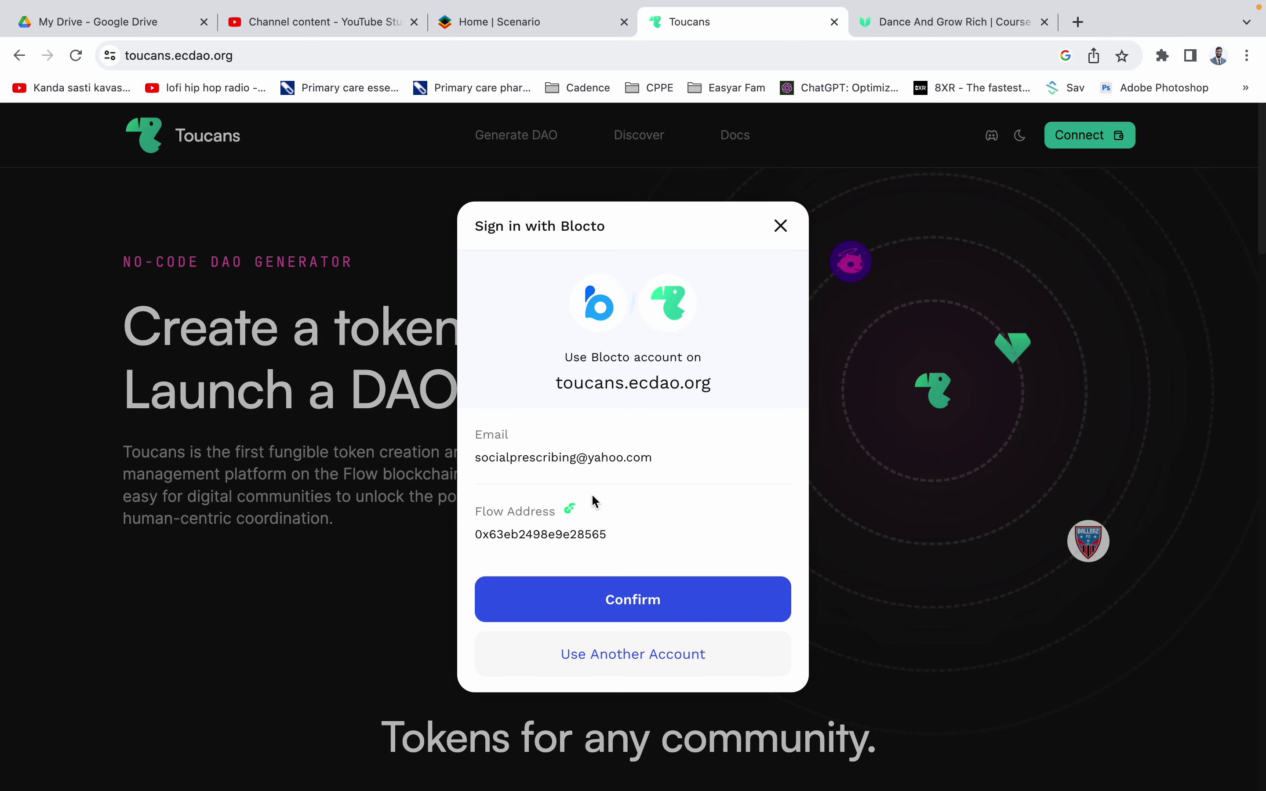
{"action": "left_click", "coordinate": [599, 613]}
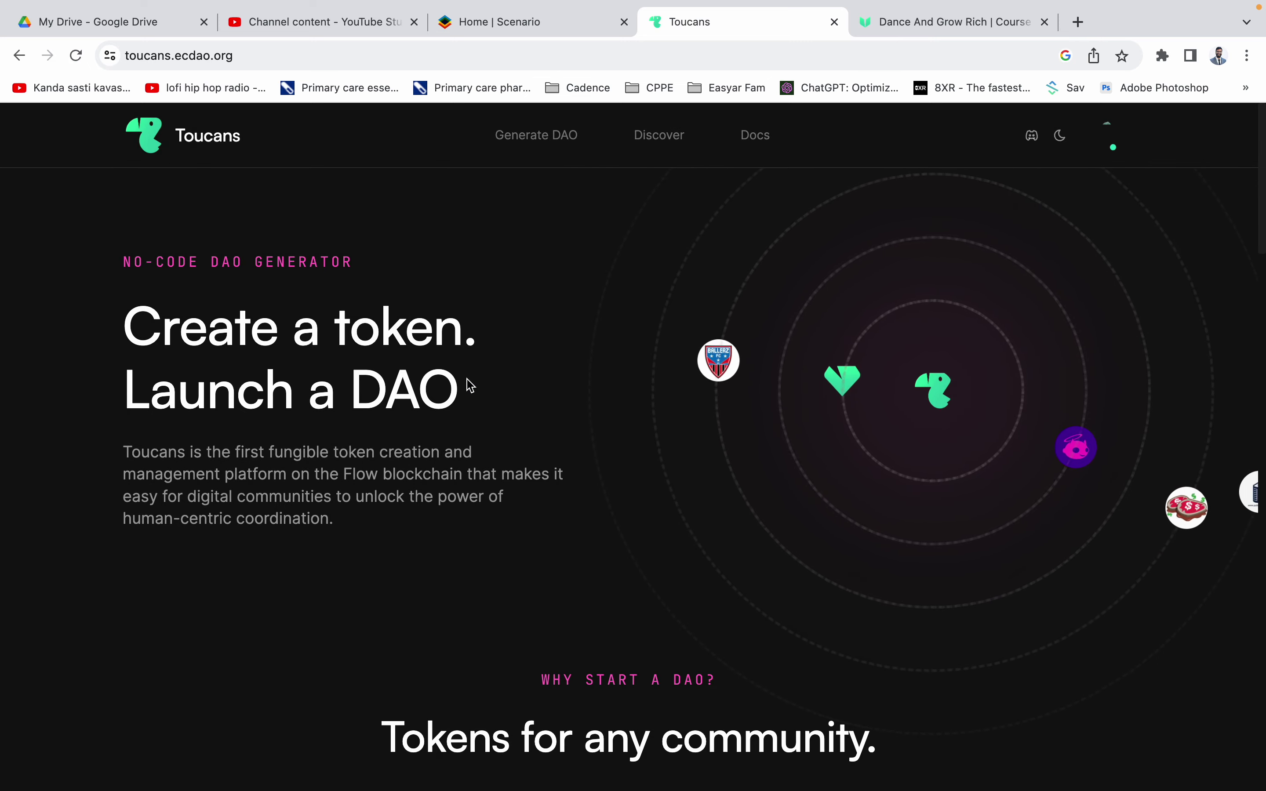
Step: Start configuring a DAO without a token in the DAO generator and name it MetaPharmacy DAO
{"action": "left_click", "coordinate": [536, 135]}
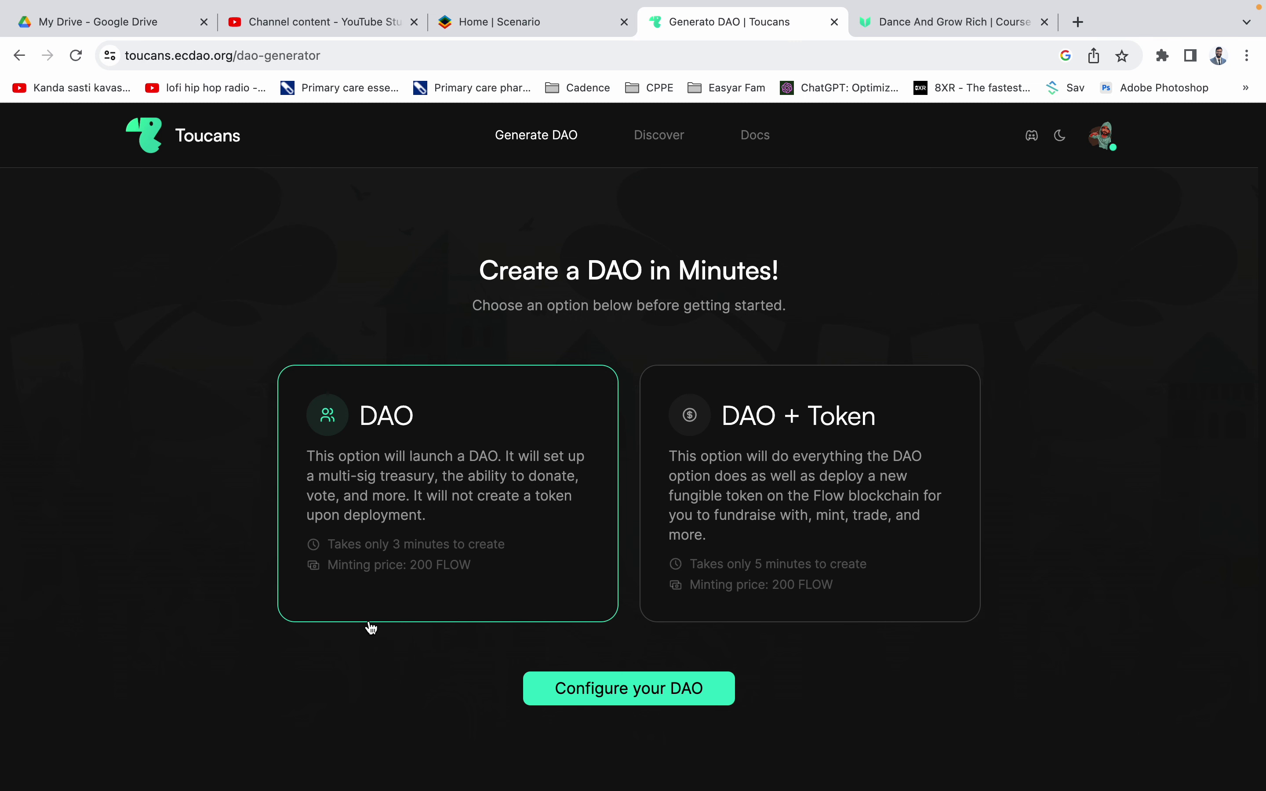
{"action": "left_click", "coordinate": [581, 701]}
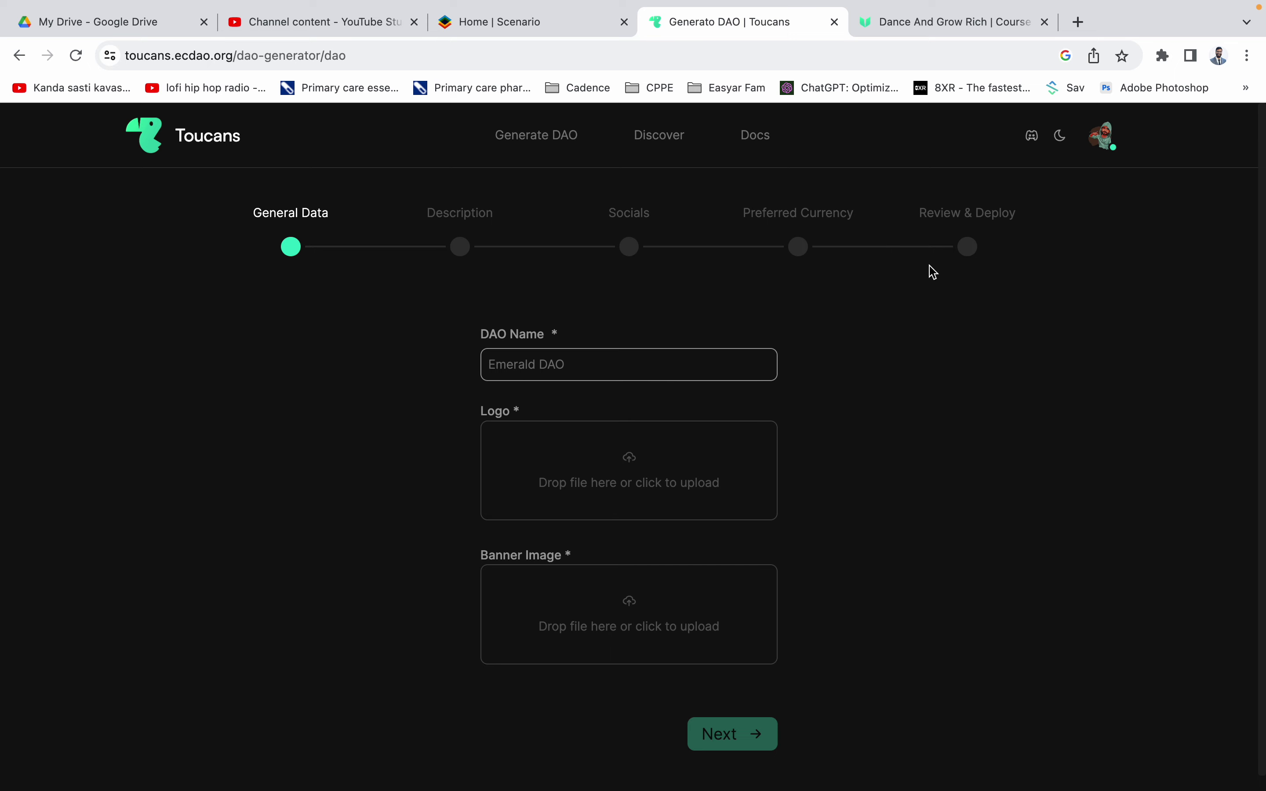
{"action": "type", "text": "Meta"}
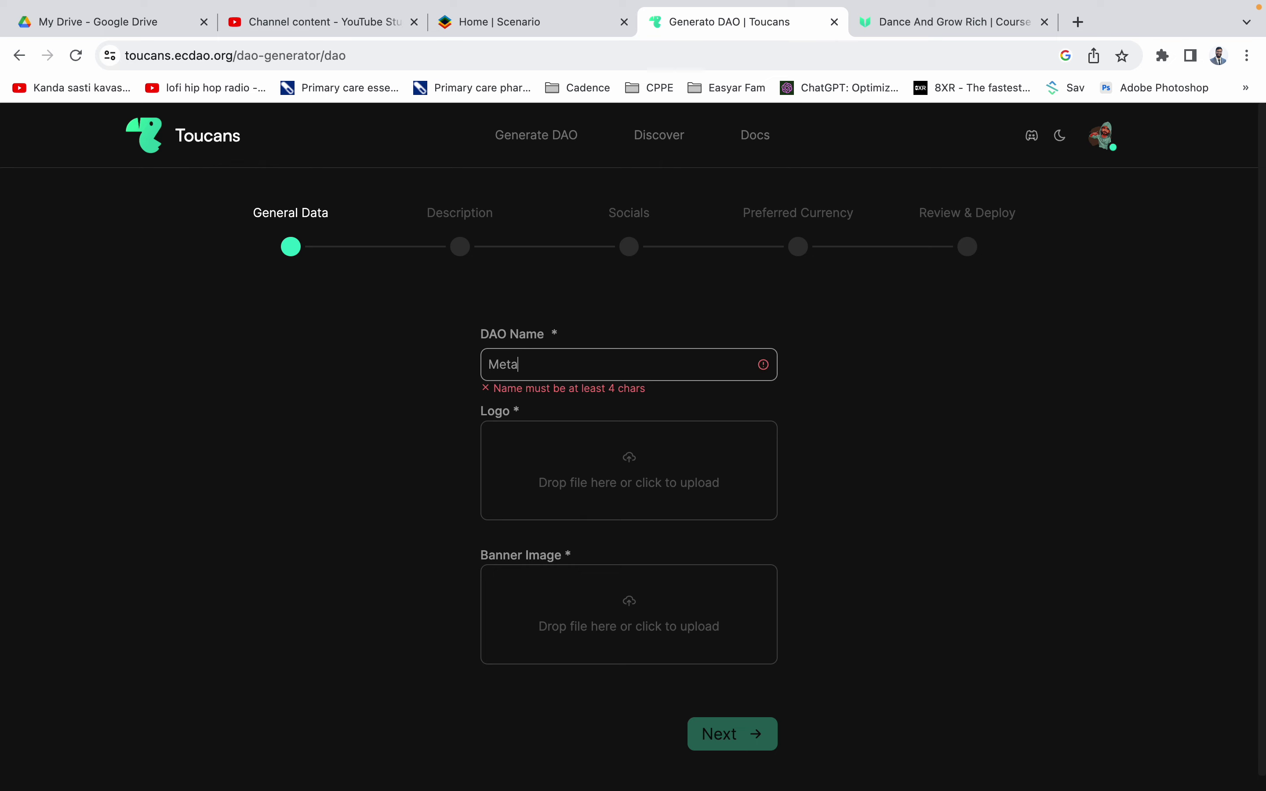
{"action": "type", "text": "Pharmacy DAO"}
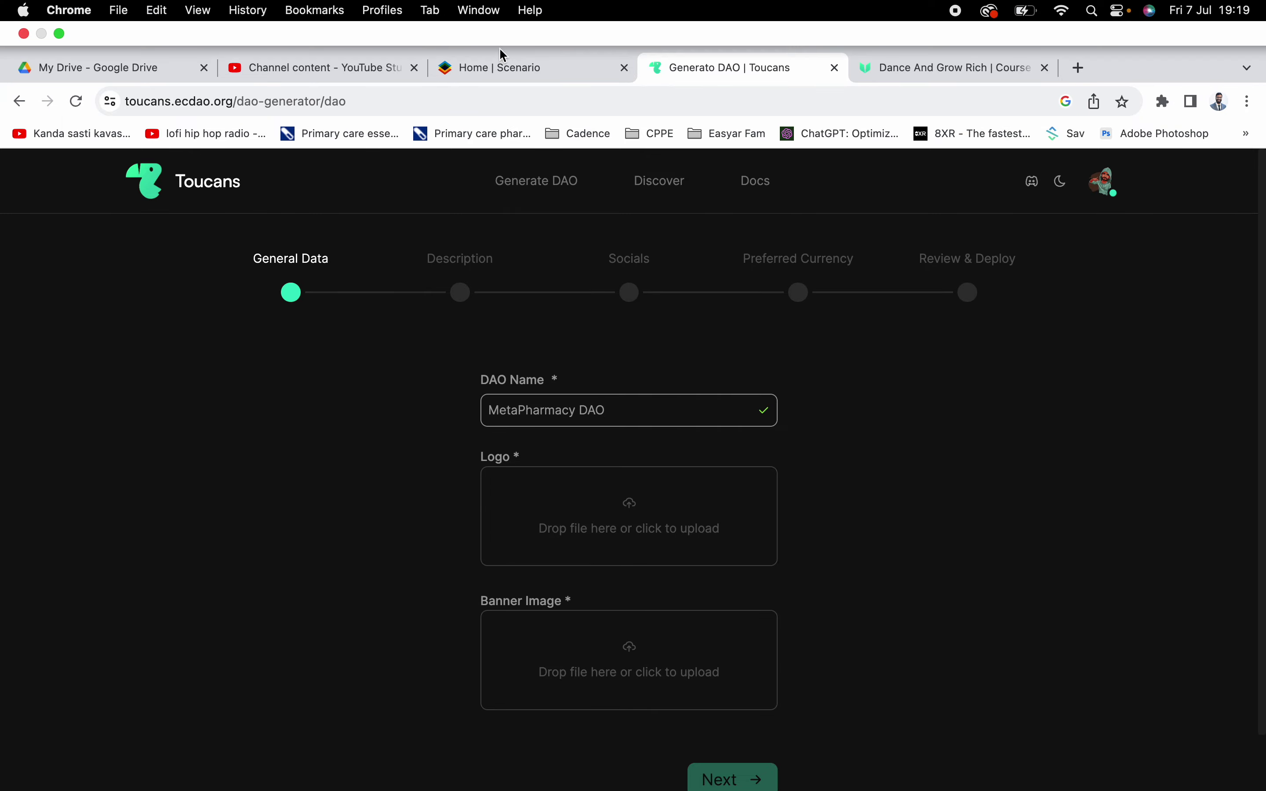
Step: Switch to Scenario and start a new image generation with the Pudgy Props signature generator
{"action": "left_click", "coordinate": [500, 22]}
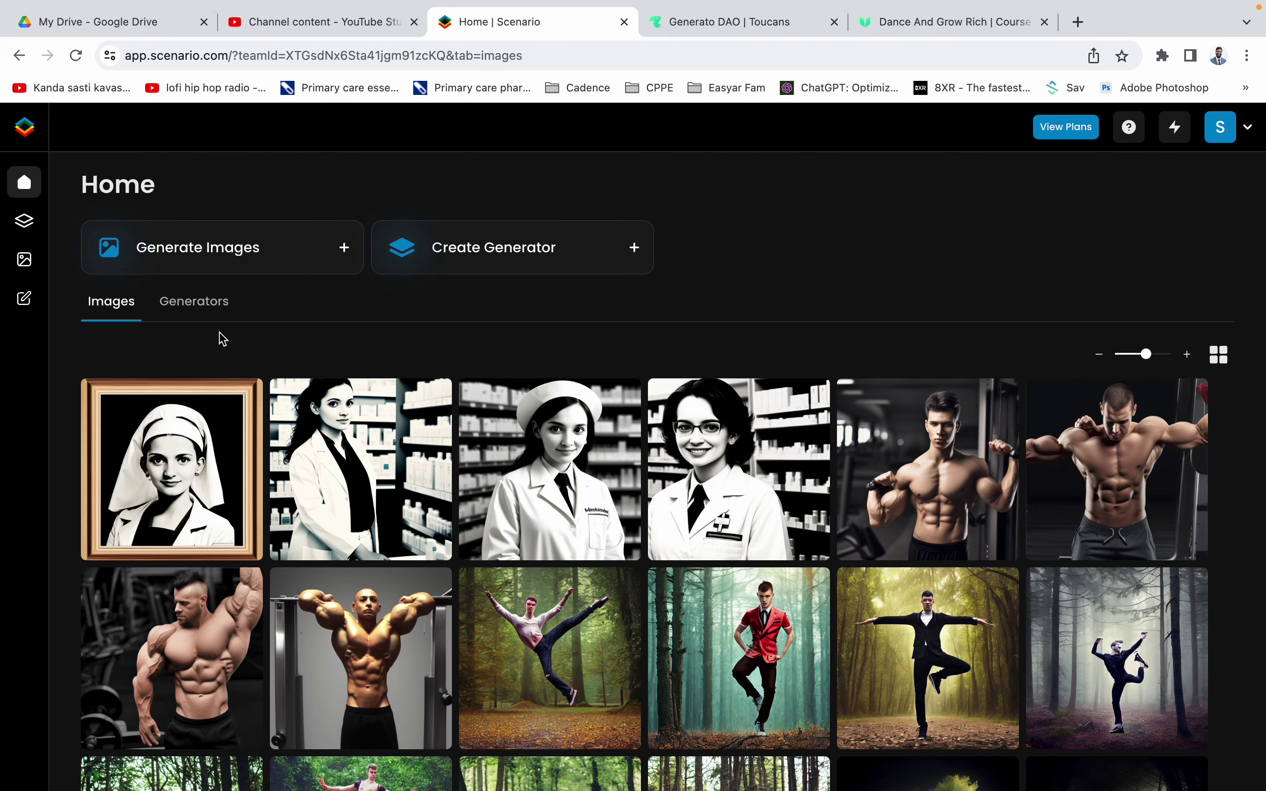
{"action": "left_click", "coordinate": [181, 250]}
{"action": "left_click", "coordinate": [192, 264]}
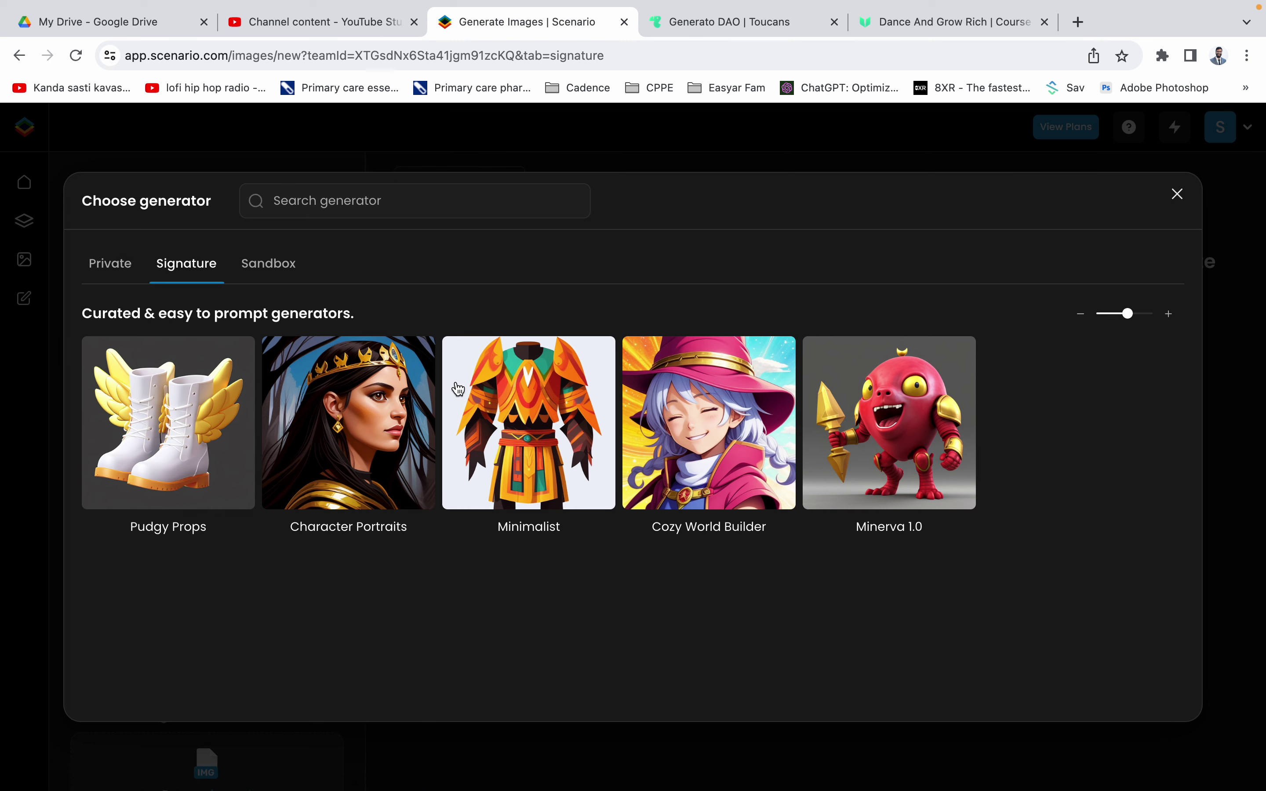
{"action": "left_click", "coordinate": [196, 462]}
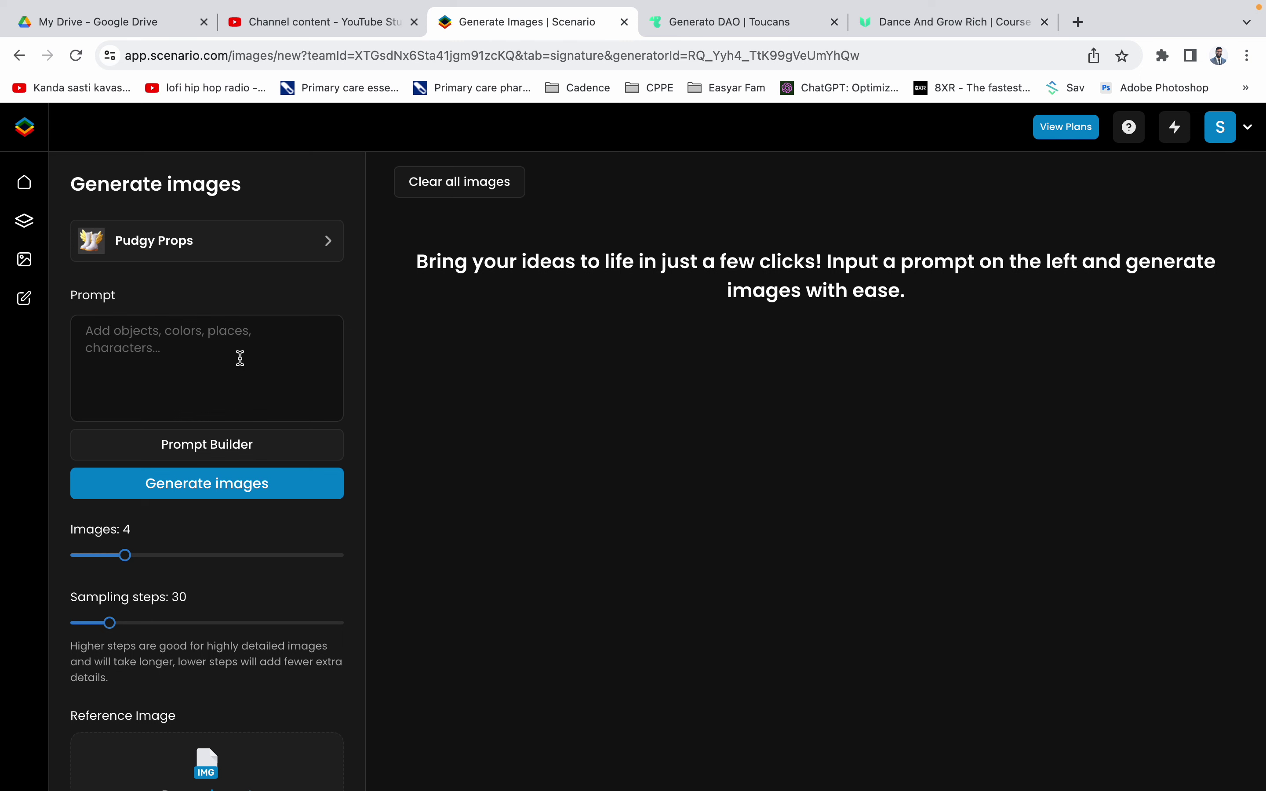
Step: Generate four images from the prompt "health & wellbeing"
{"action": "type", "text": "health & wellbeing"}
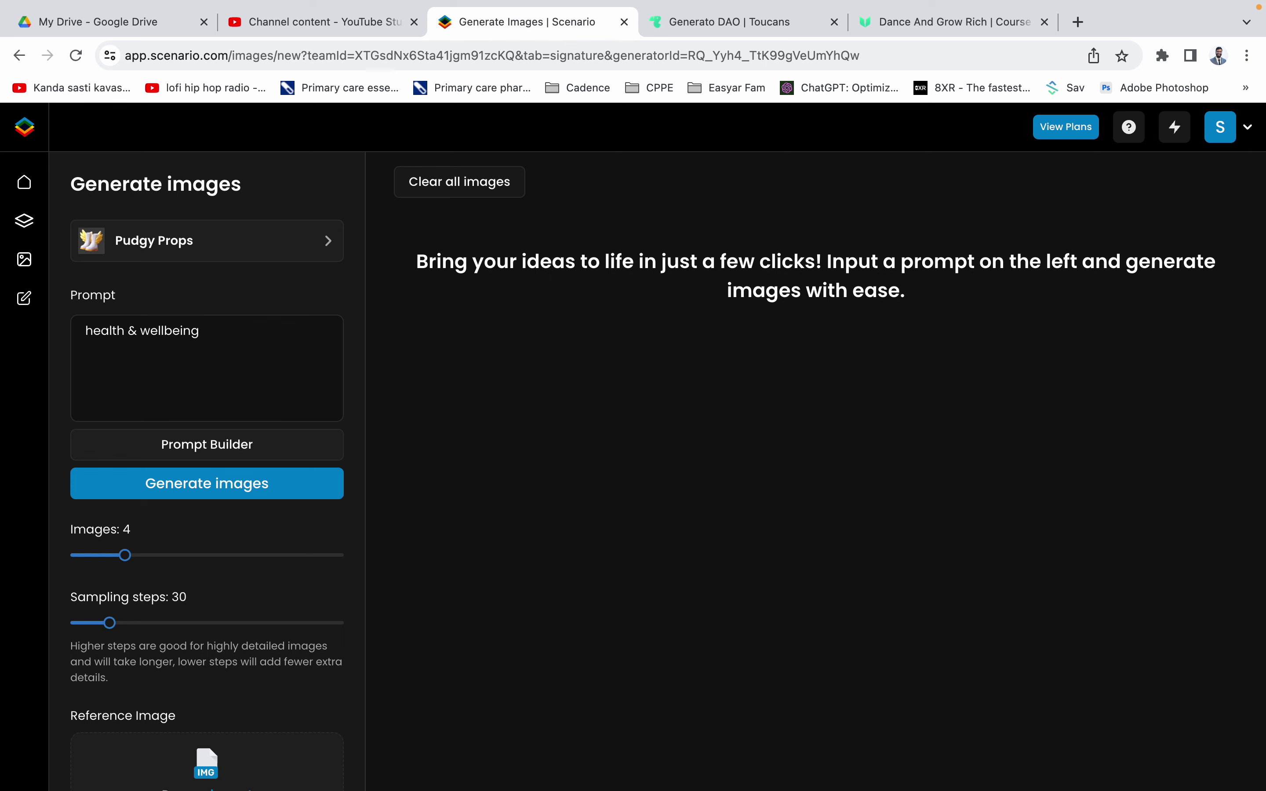
{"action": "key", "text": "Return"}
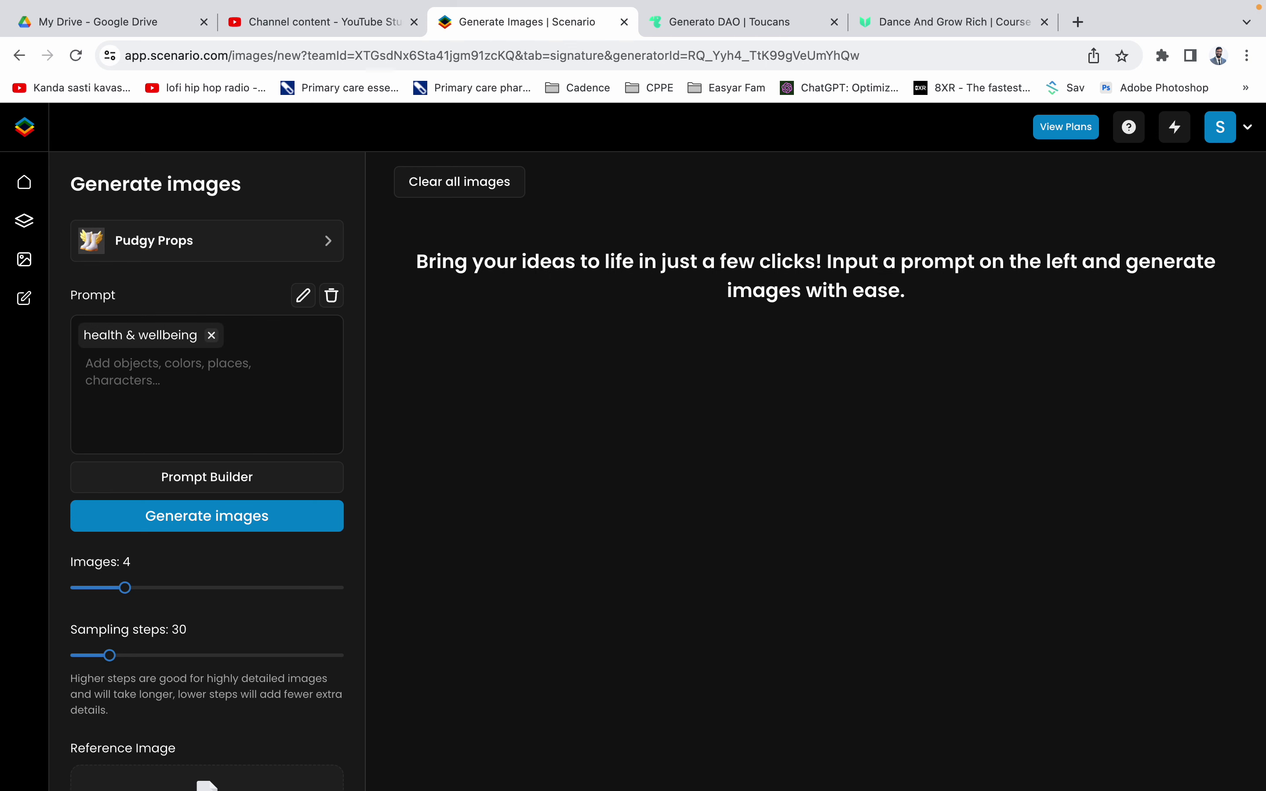
{"action": "left_click", "coordinate": [199, 525]}
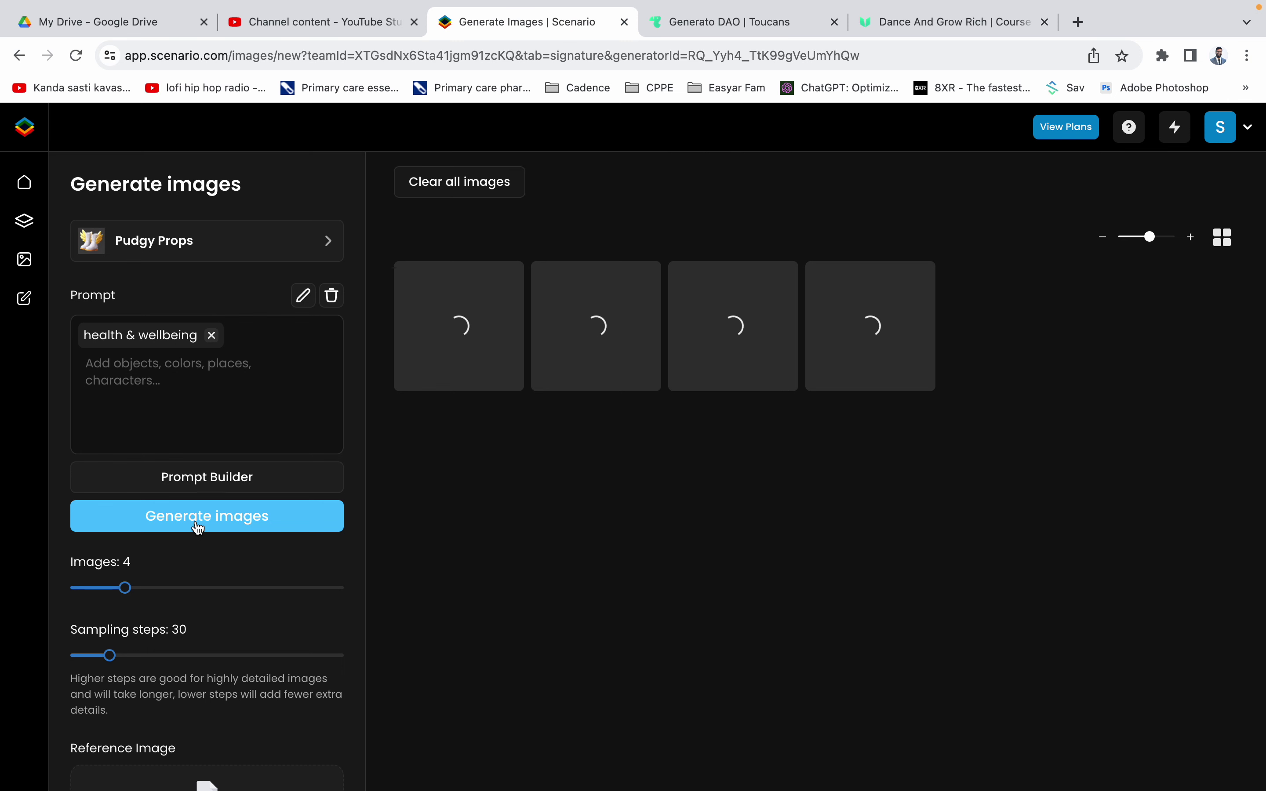
{"action": "left_click", "coordinate": [686, 30]}
{"action": "left_click", "coordinate": [570, 32]}
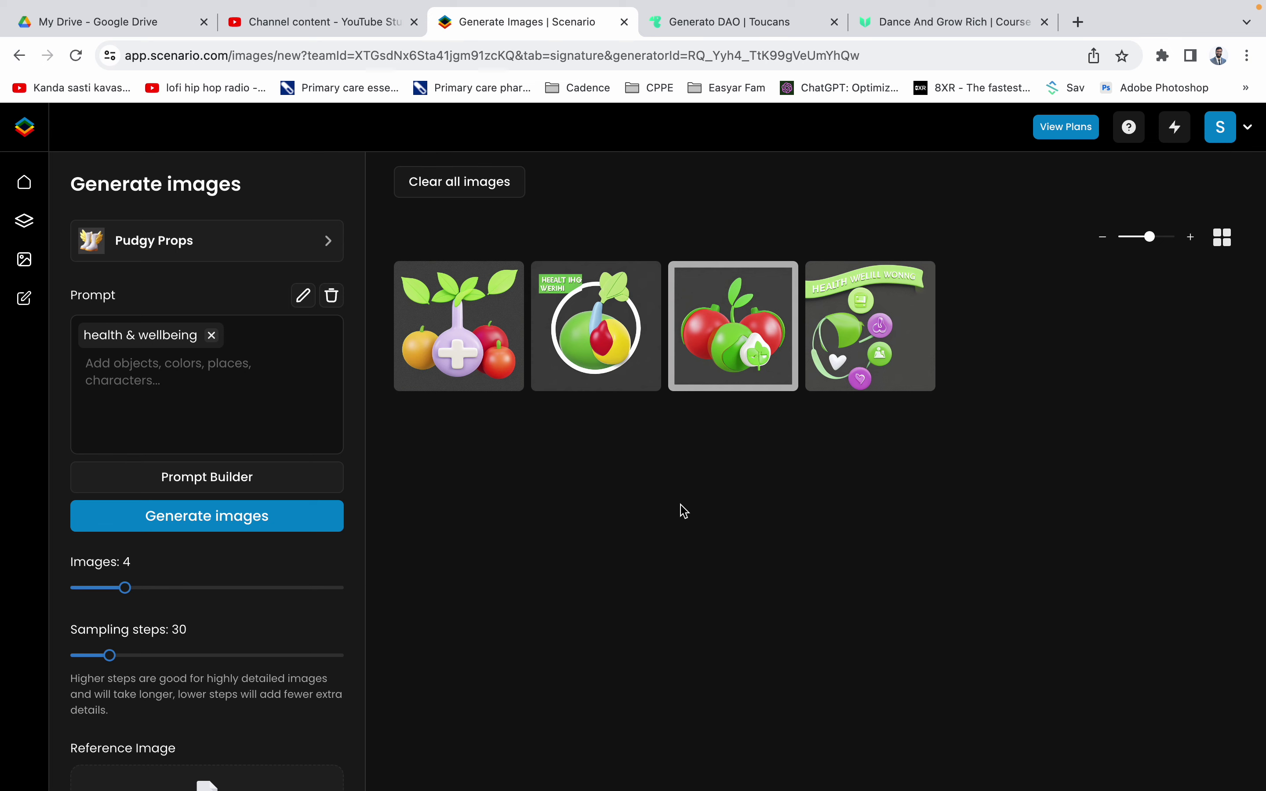
Step: Open the generated image of the purple flask with a white cross and save it to Downloads under the suggested name
{"action": "left_click", "coordinate": [476, 322]}
{"action": "right_click", "coordinate": [654, 341]}
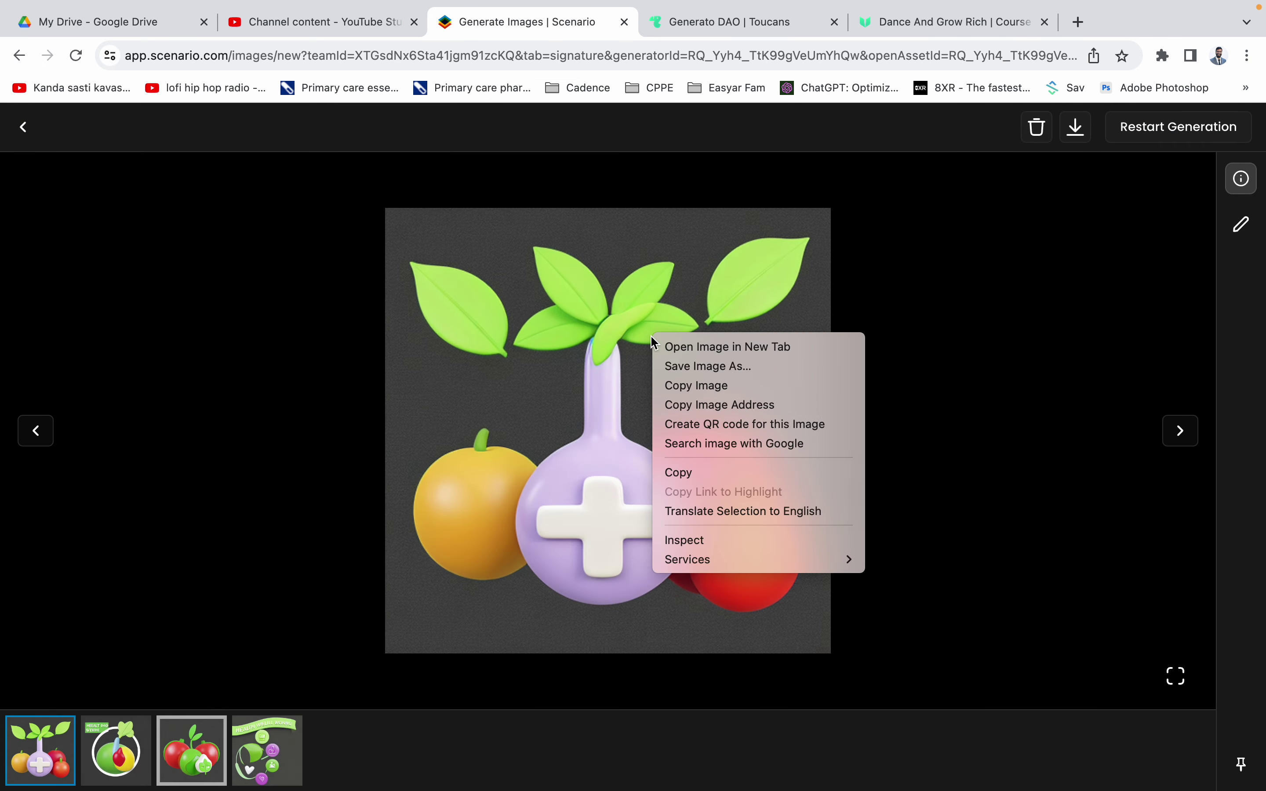
{"action": "left_click", "coordinate": [696, 366]}
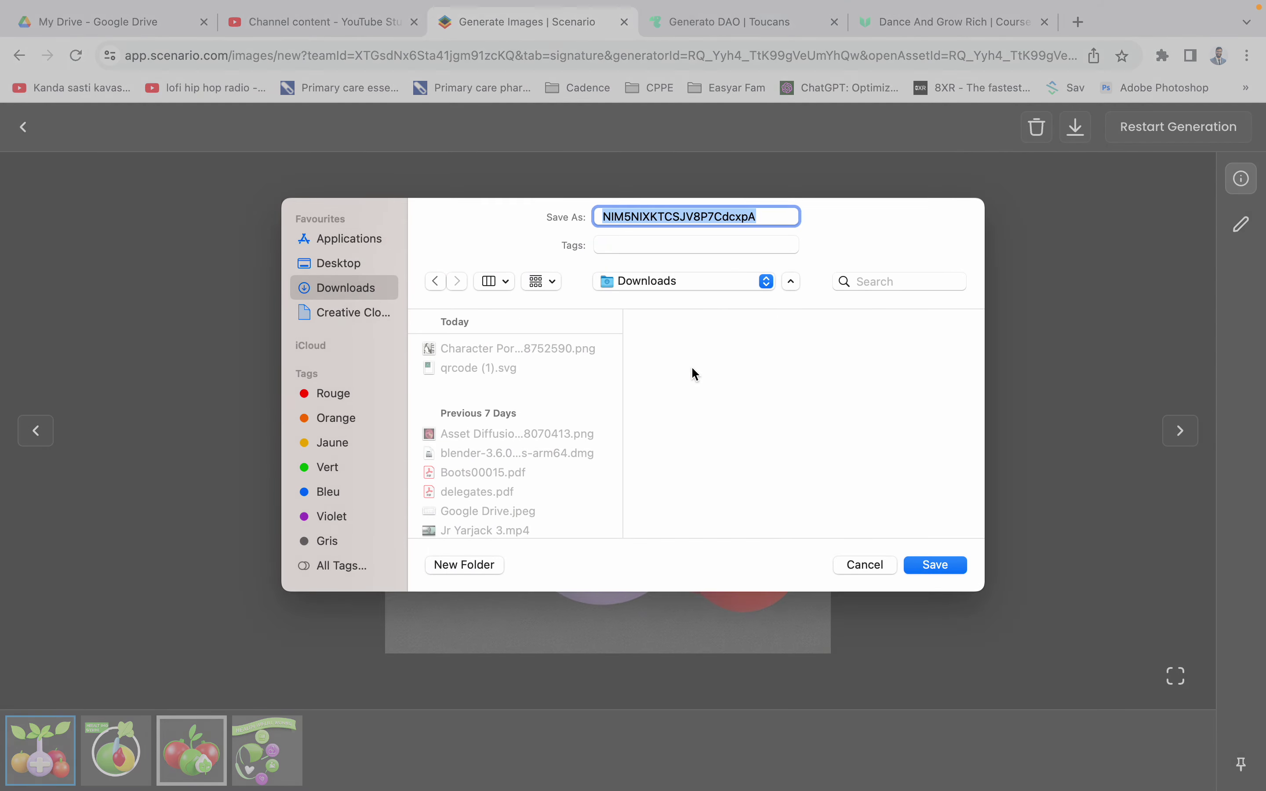
{"action": "left_click", "coordinate": [933, 572]}
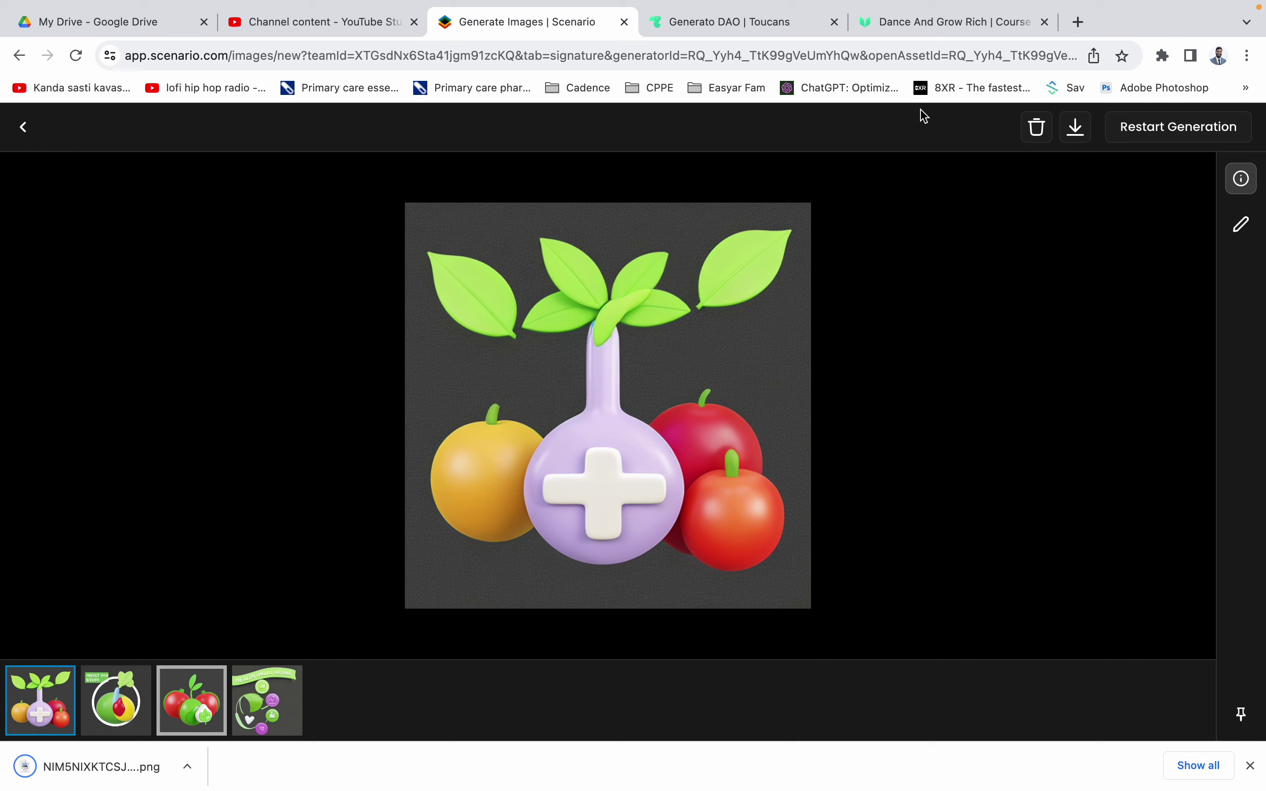
Step: Switch to Canva in a new browser tab, search the templates for clothing logo and create a blank design of that type
{"action": "left_click", "coordinate": [755, 25]}
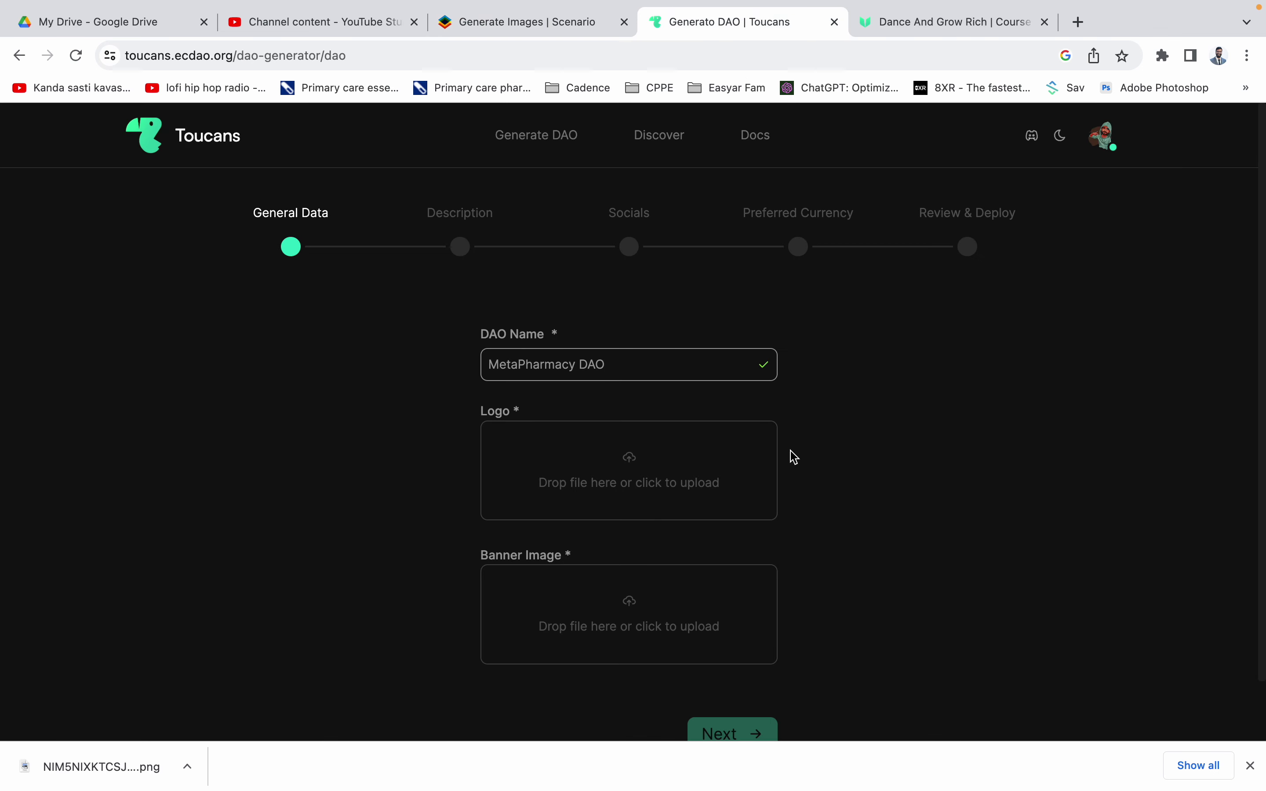
{"action": "left_click", "coordinate": [484, 26]}
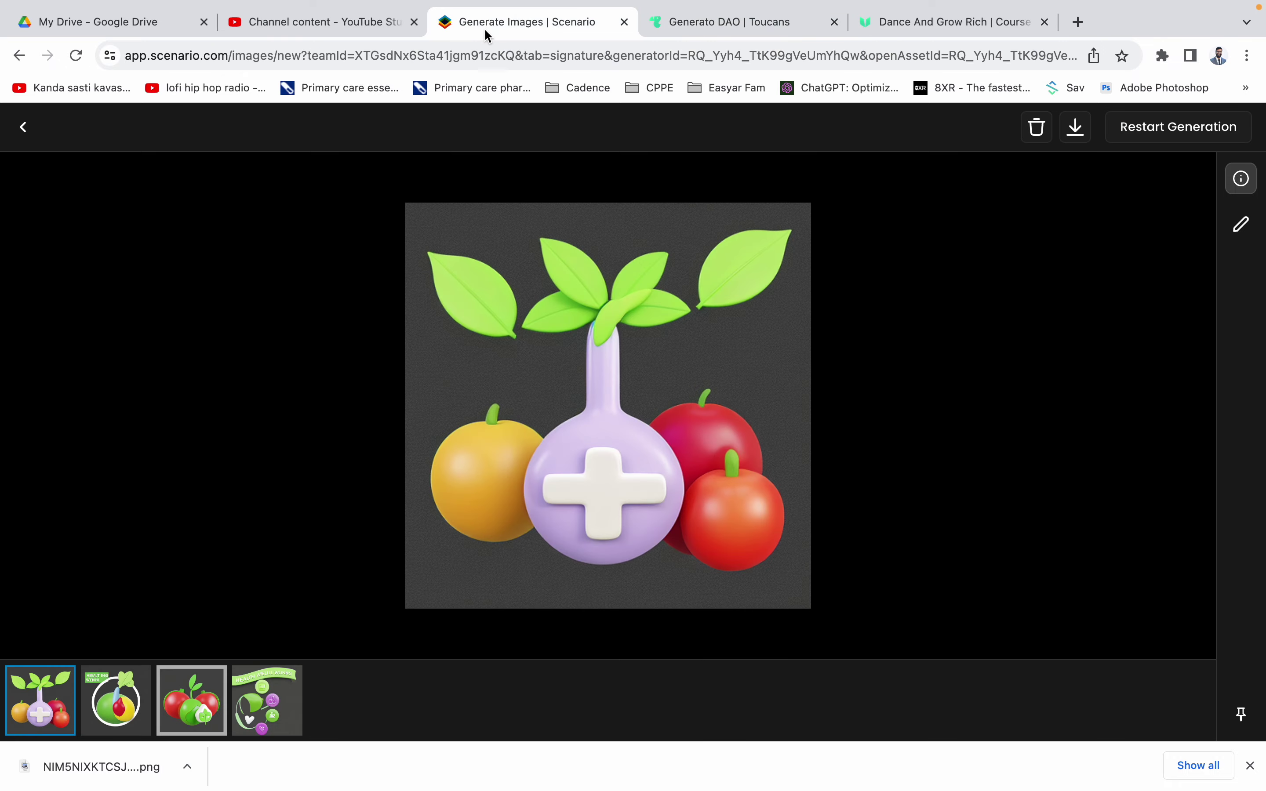
{"action": "left_click", "coordinate": [1079, 22]}
{"action": "type", "text": "canva"}
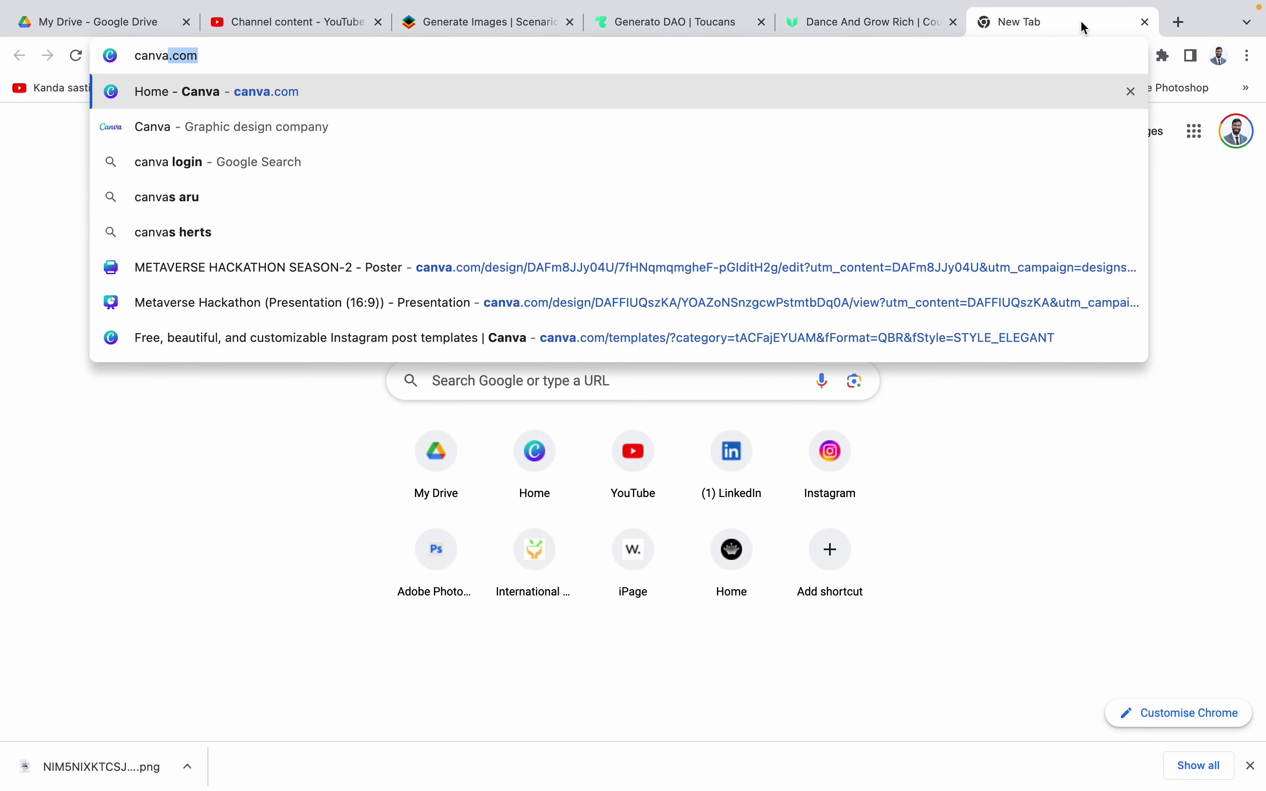
{"action": "left_click", "coordinate": [805, 97]}
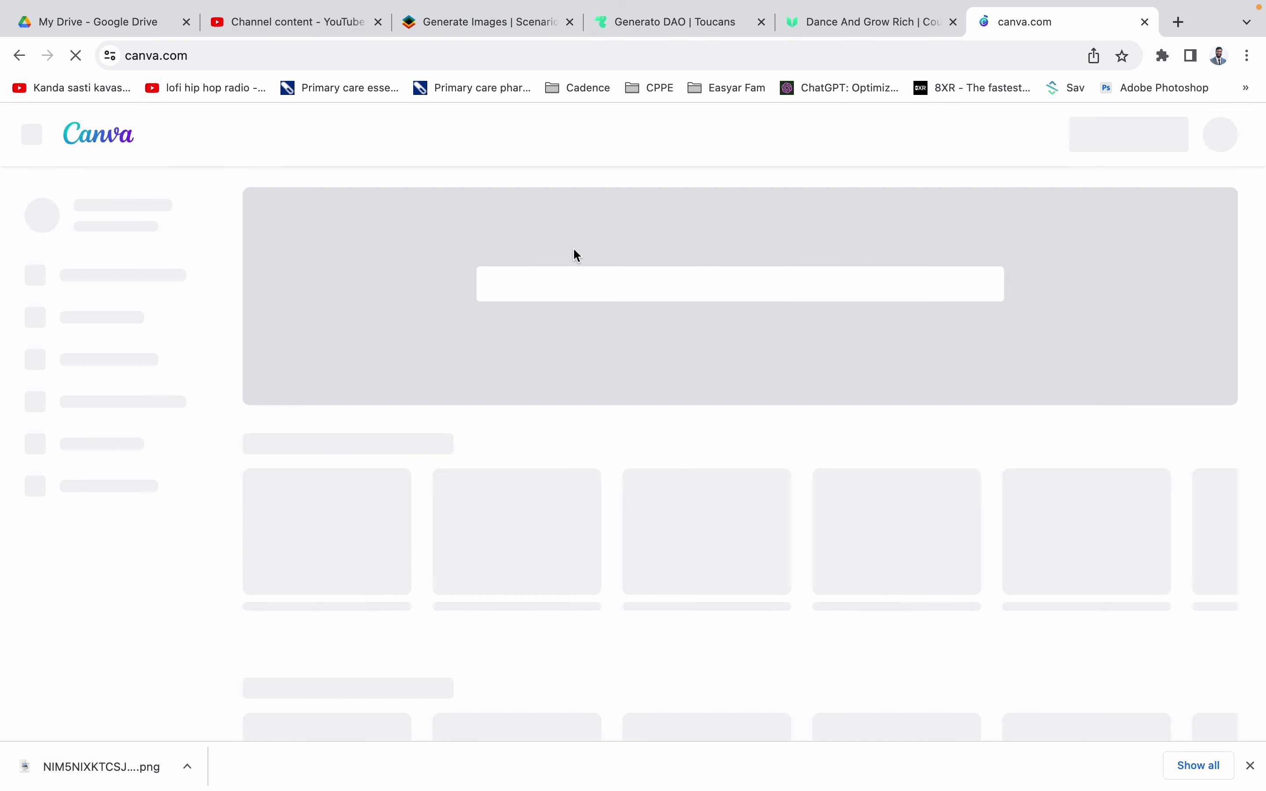
{"action": "left_click", "coordinate": [562, 296]}
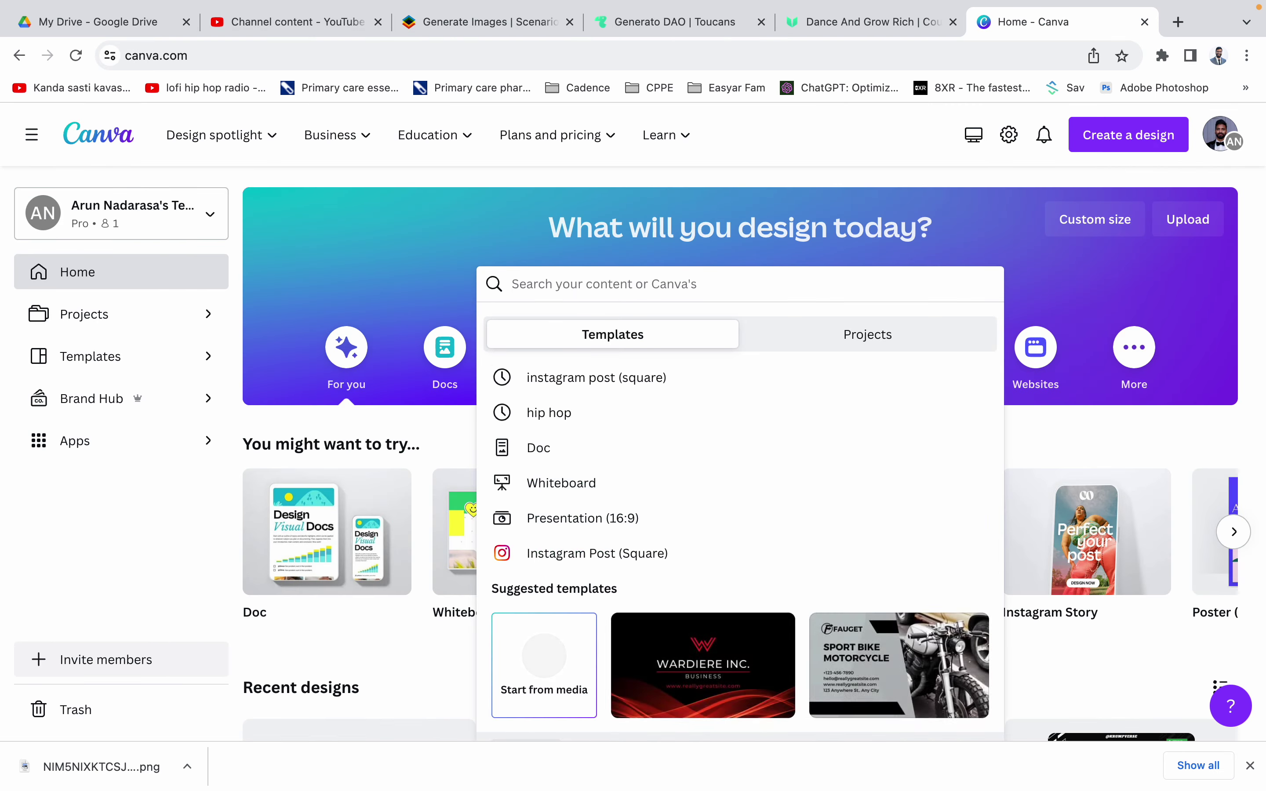
{"action": "type", "text": "logo"}
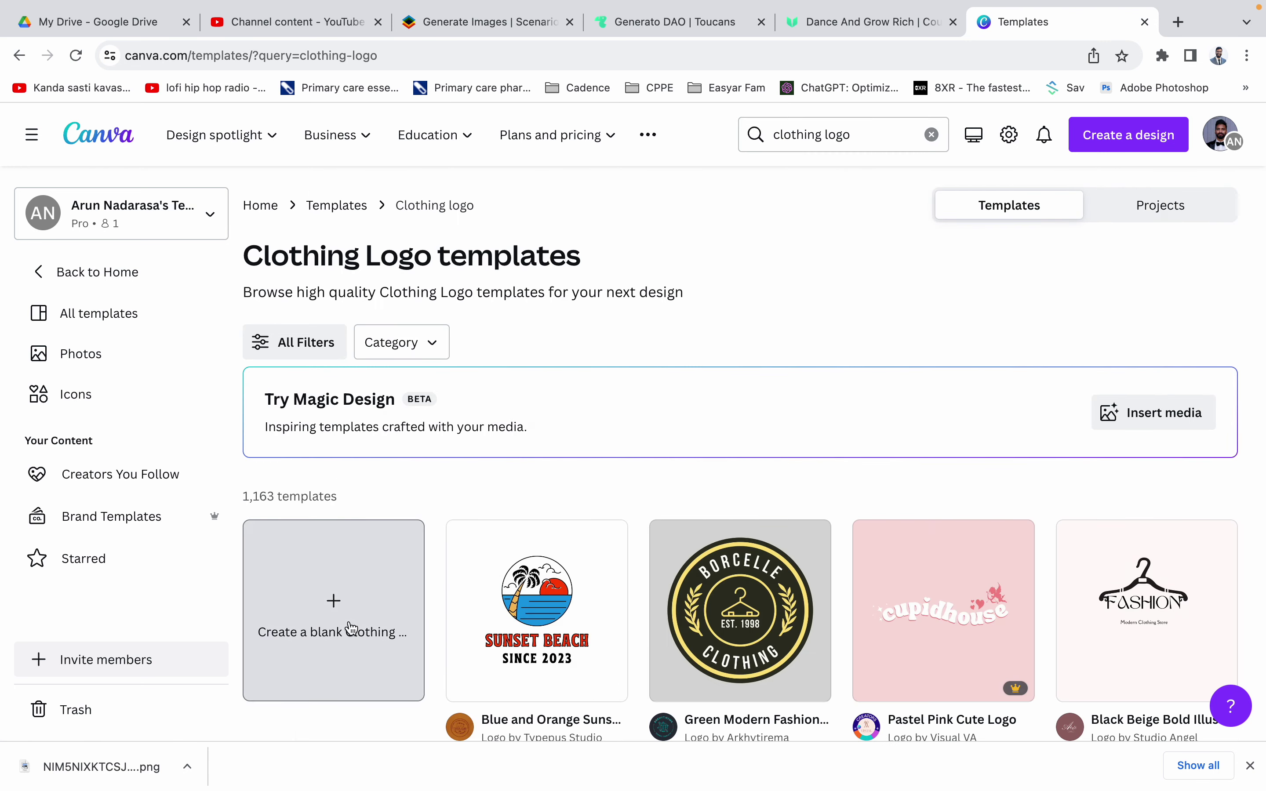
{"action": "left_click", "coordinate": [352, 626]}
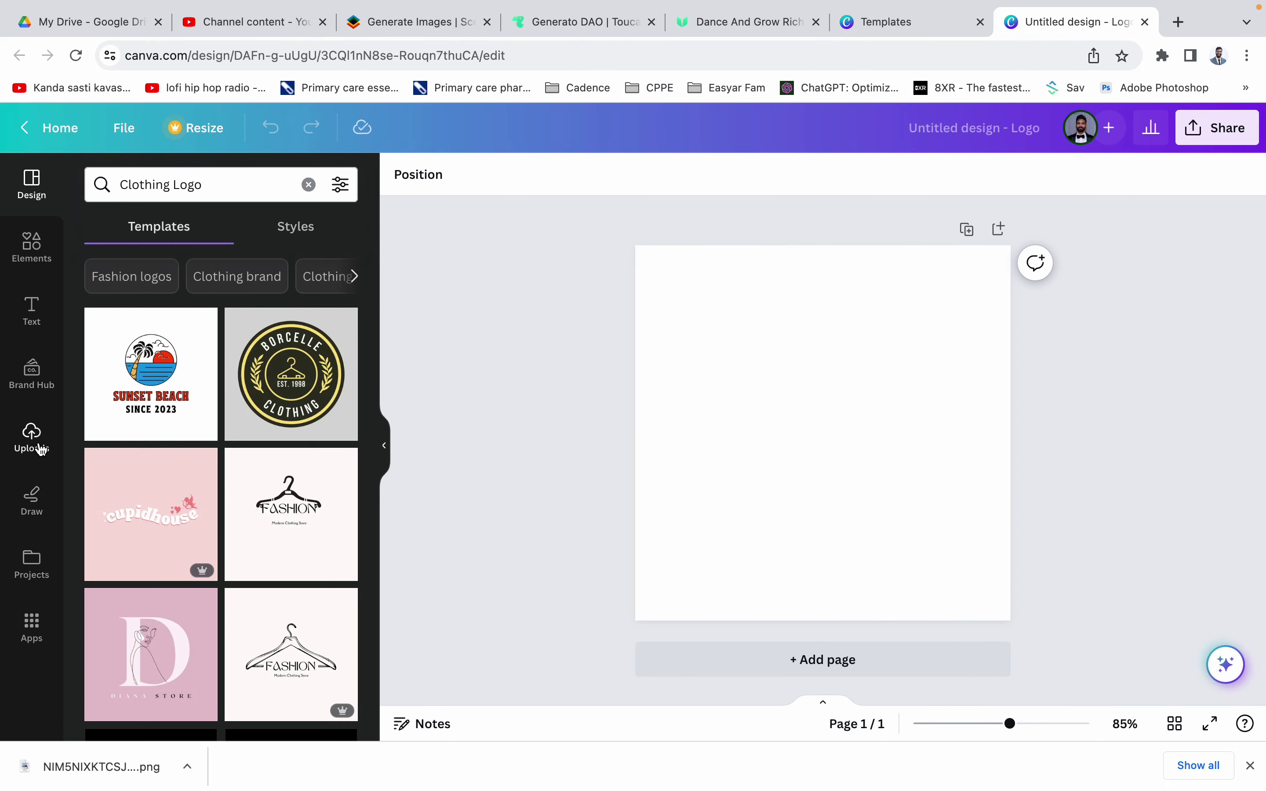
Step: Upload the purple flask image NIM5NIXKTCSJV8P7CdcxpA.png from Downloads to the design's uploads
{"action": "left_click", "coordinate": [36, 445]}
{"action": "left_click", "coordinate": [209, 229]}
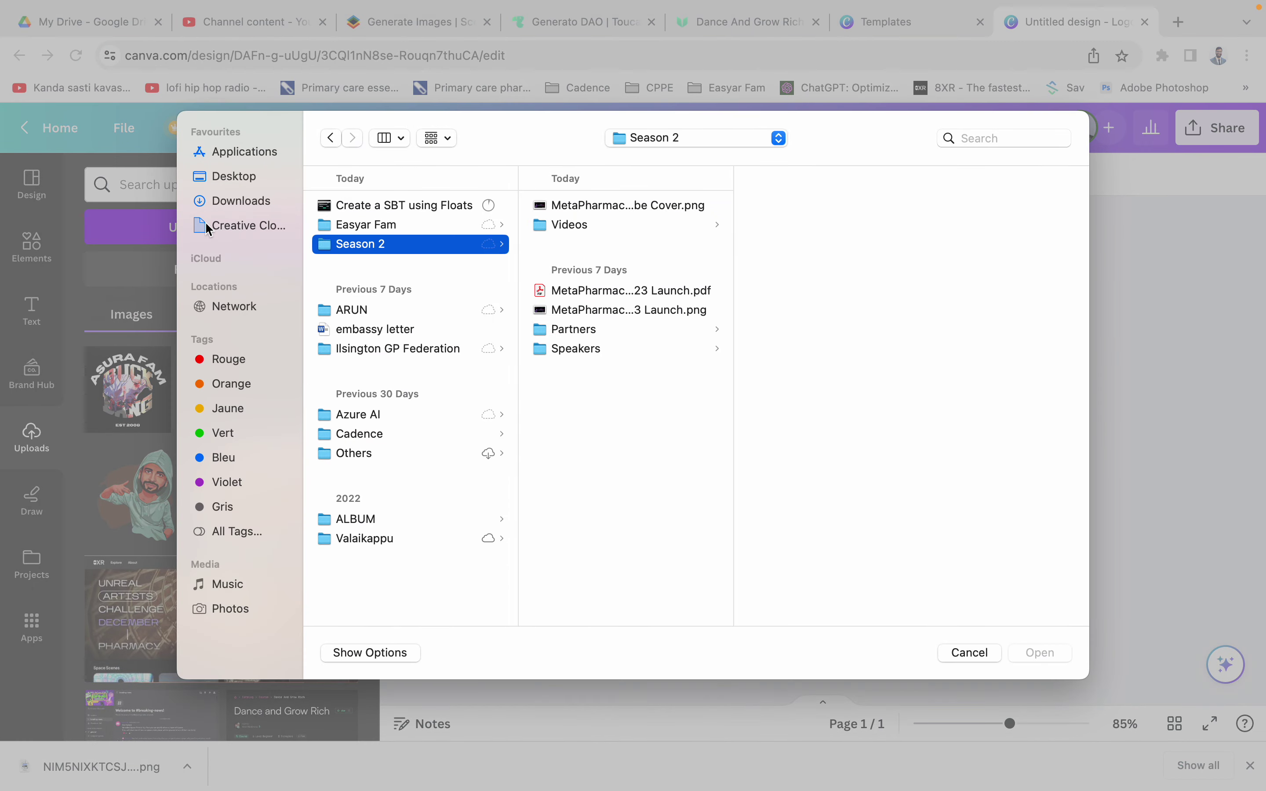
{"action": "left_click", "coordinate": [232, 201]}
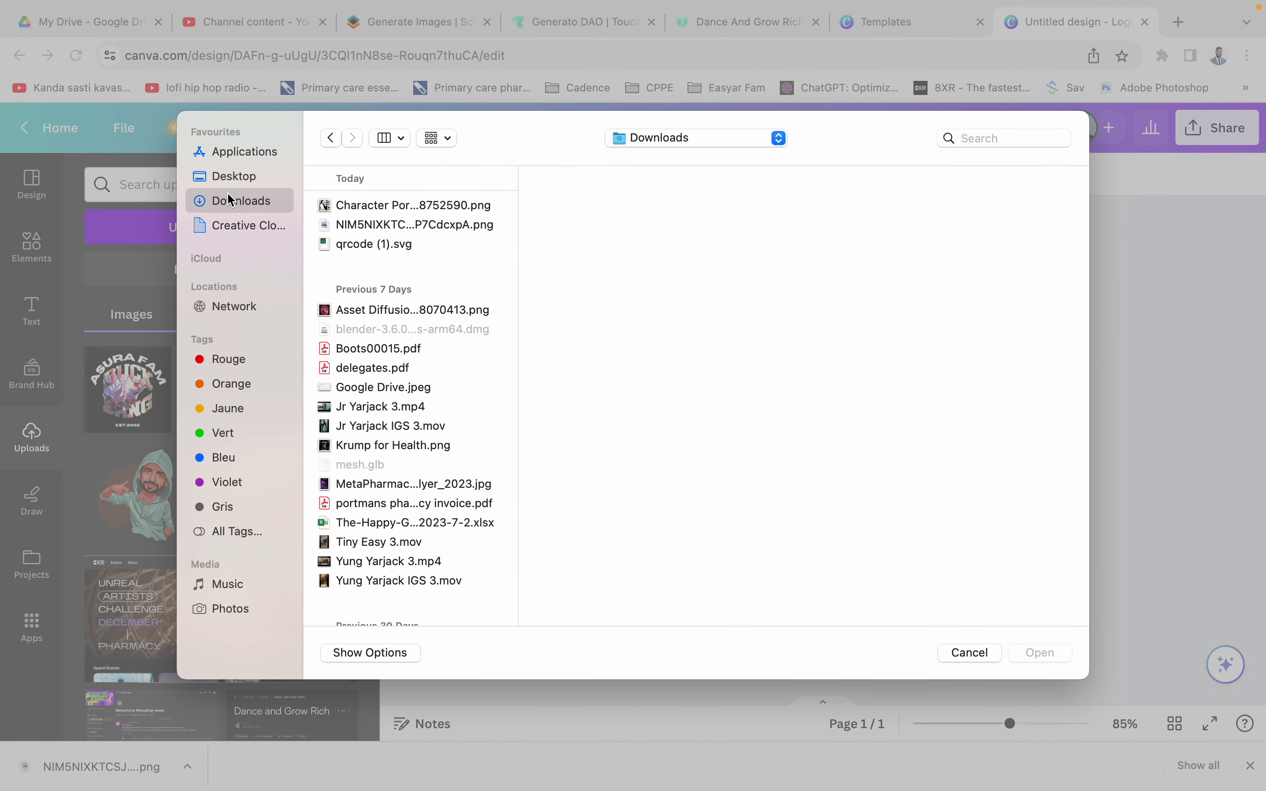
{"action": "left_click", "coordinate": [383, 226]}
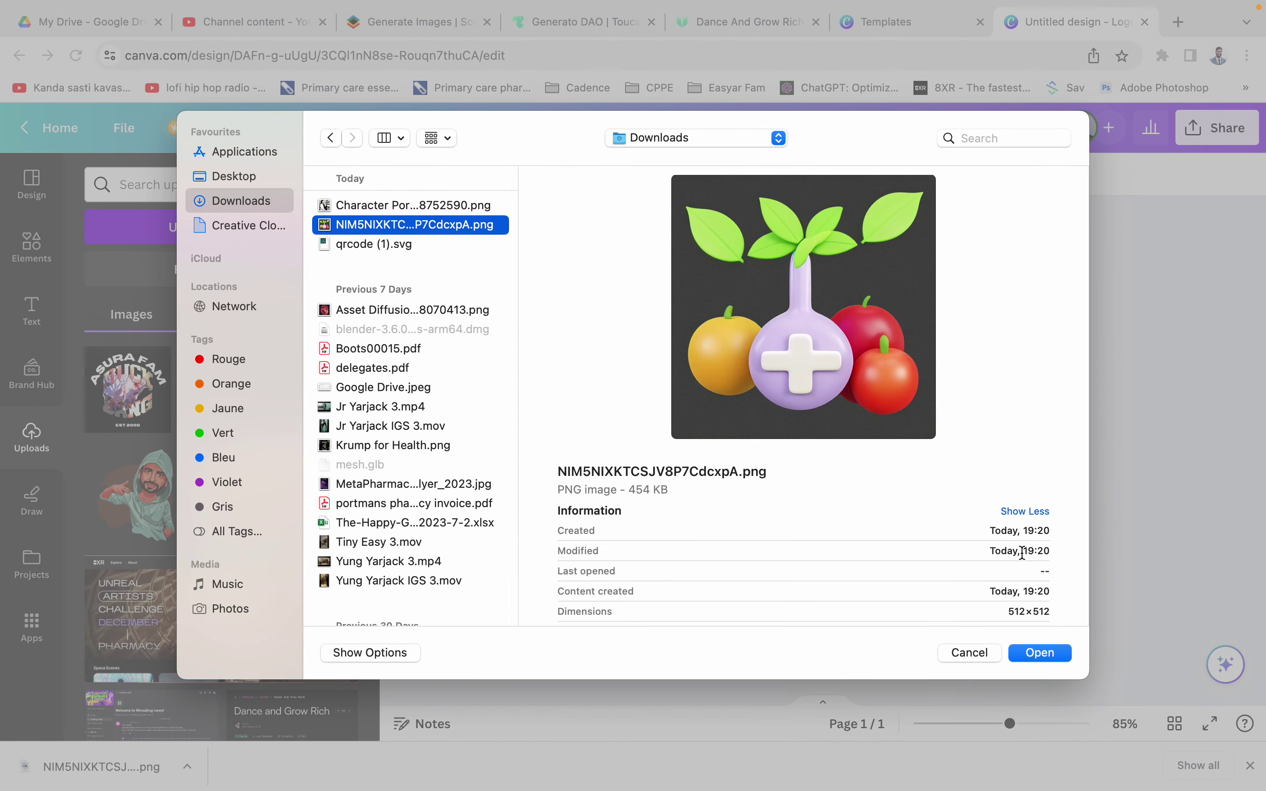
{"action": "left_click", "coordinate": [1040, 654]}
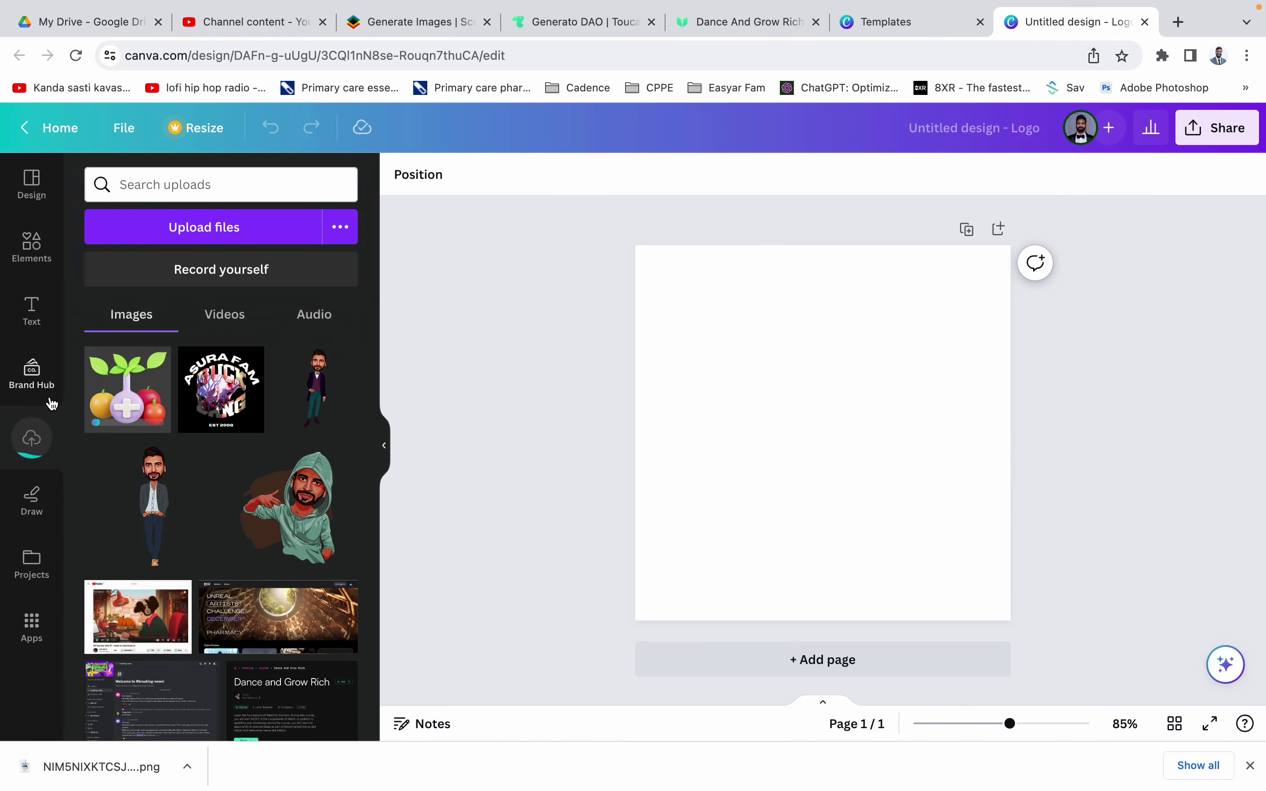
{"action": "left_click", "coordinate": [25, 328]}
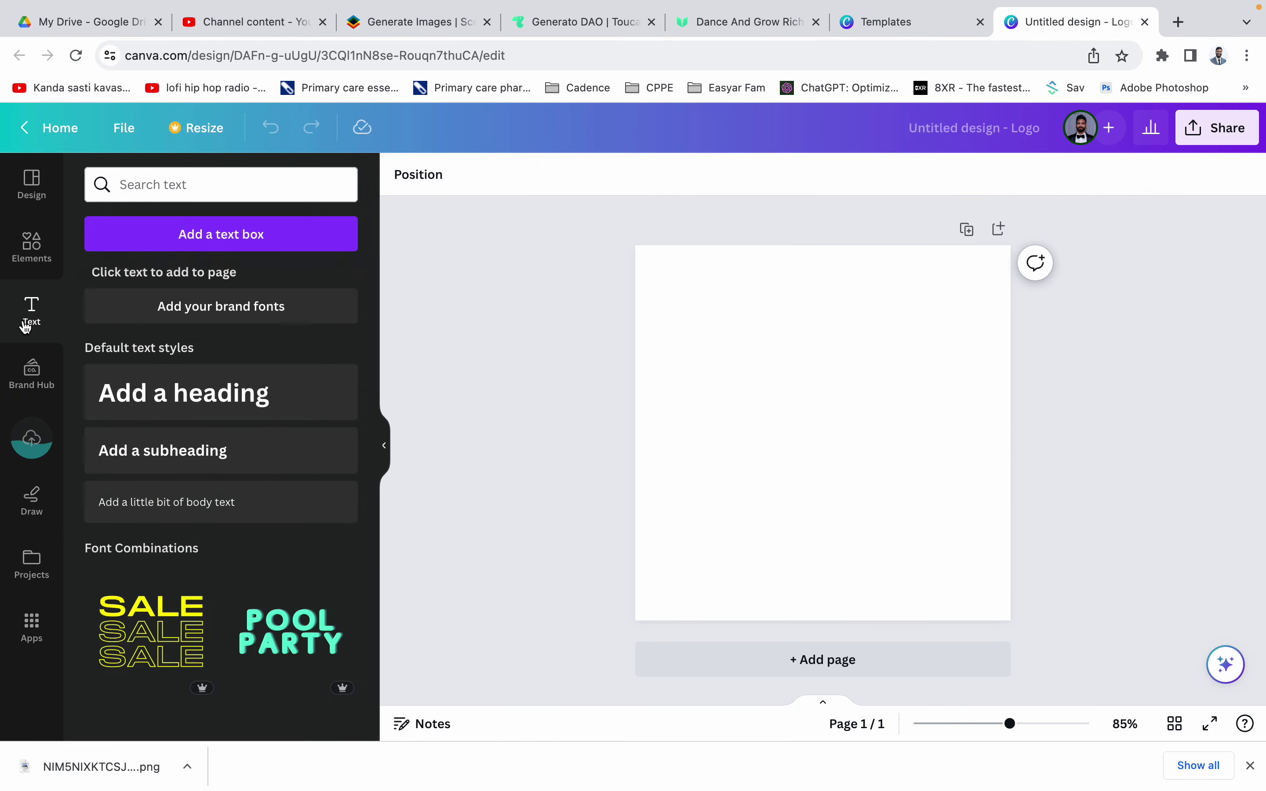
{"action": "left_click", "coordinate": [33, 452]}
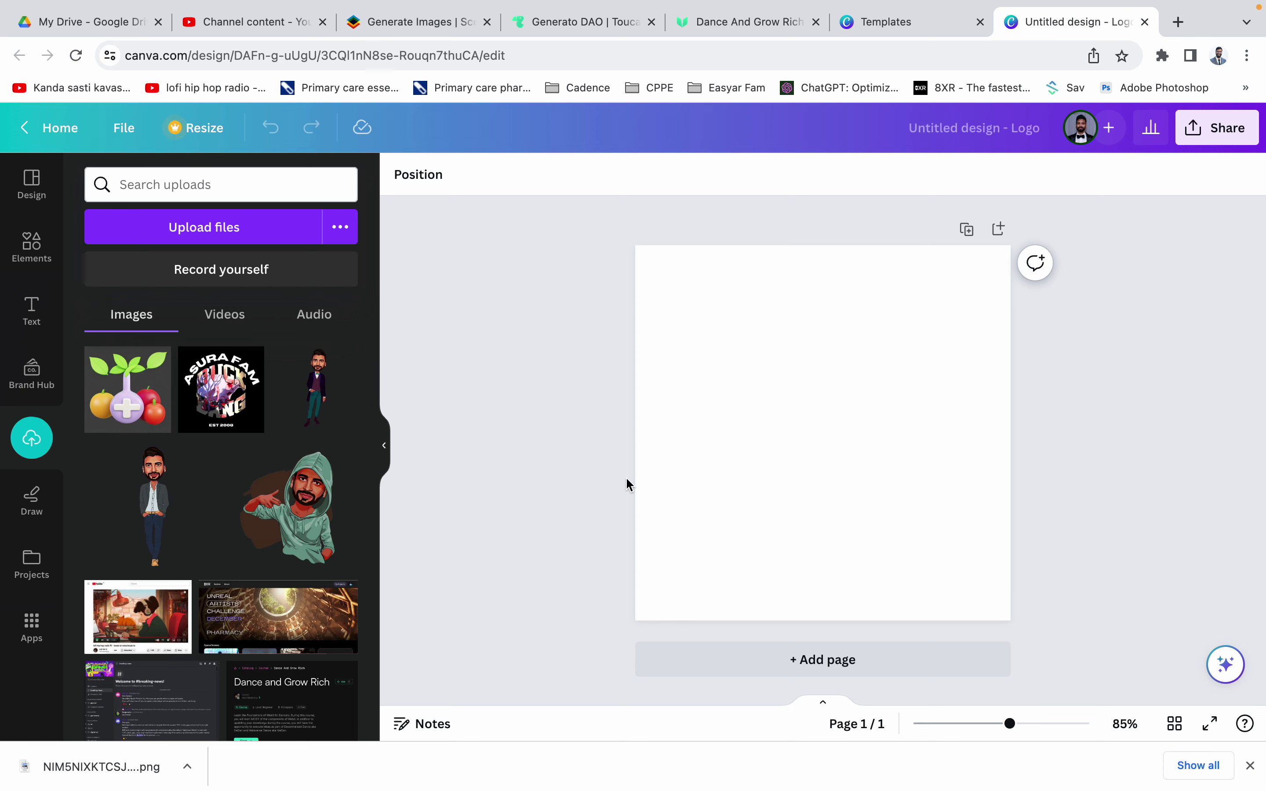
Step: Place the uploaded flask image on the page and enlarge it to 500 × 500 so it fills the canvas
{"action": "left_click", "coordinate": [105, 368]}
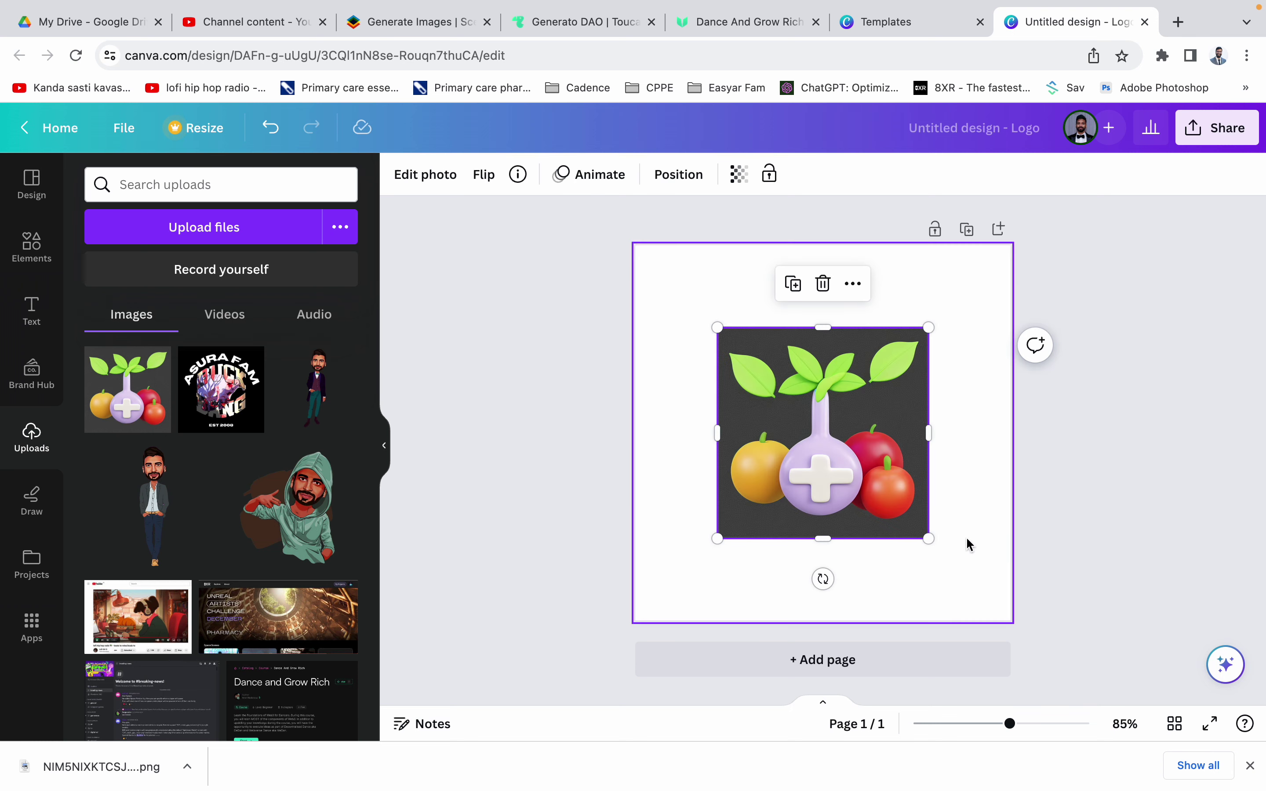
{"action": "left_click_drag", "start_coordinate": [928, 539], "coordinate": [1011, 620]}
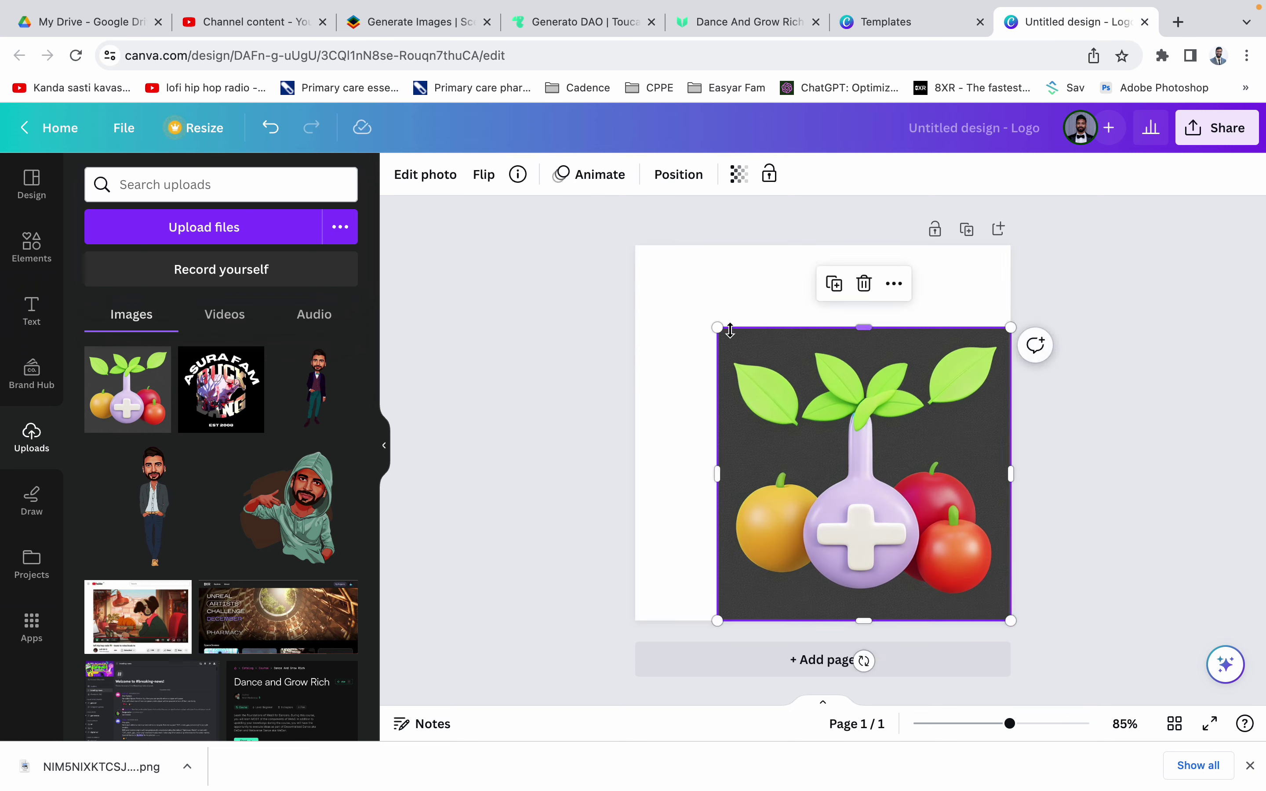
{"action": "left_click_drag", "start_coordinate": [717, 327], "coordinate": [635, 245]}
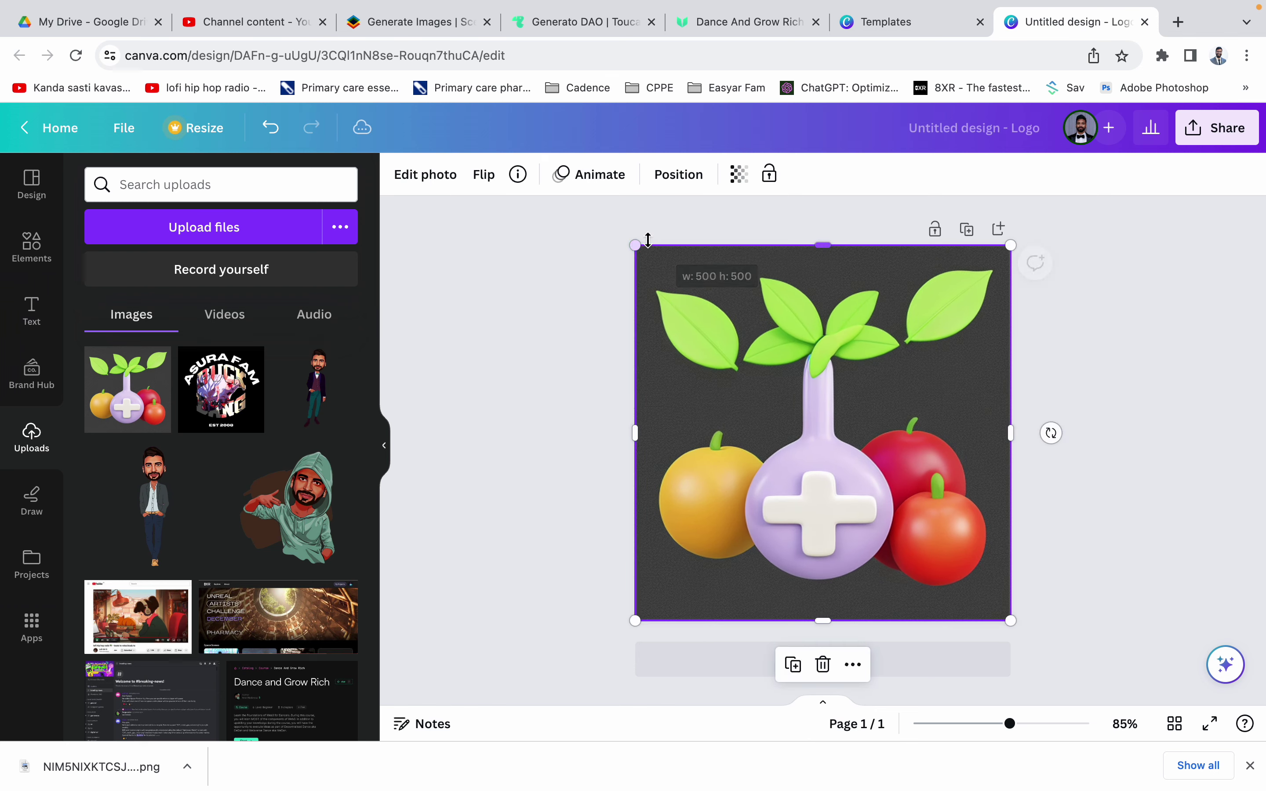
Step: Add the "Thank you!" font combination over the flask image
{"action": "left_click", "coordinate": [32, 309]}
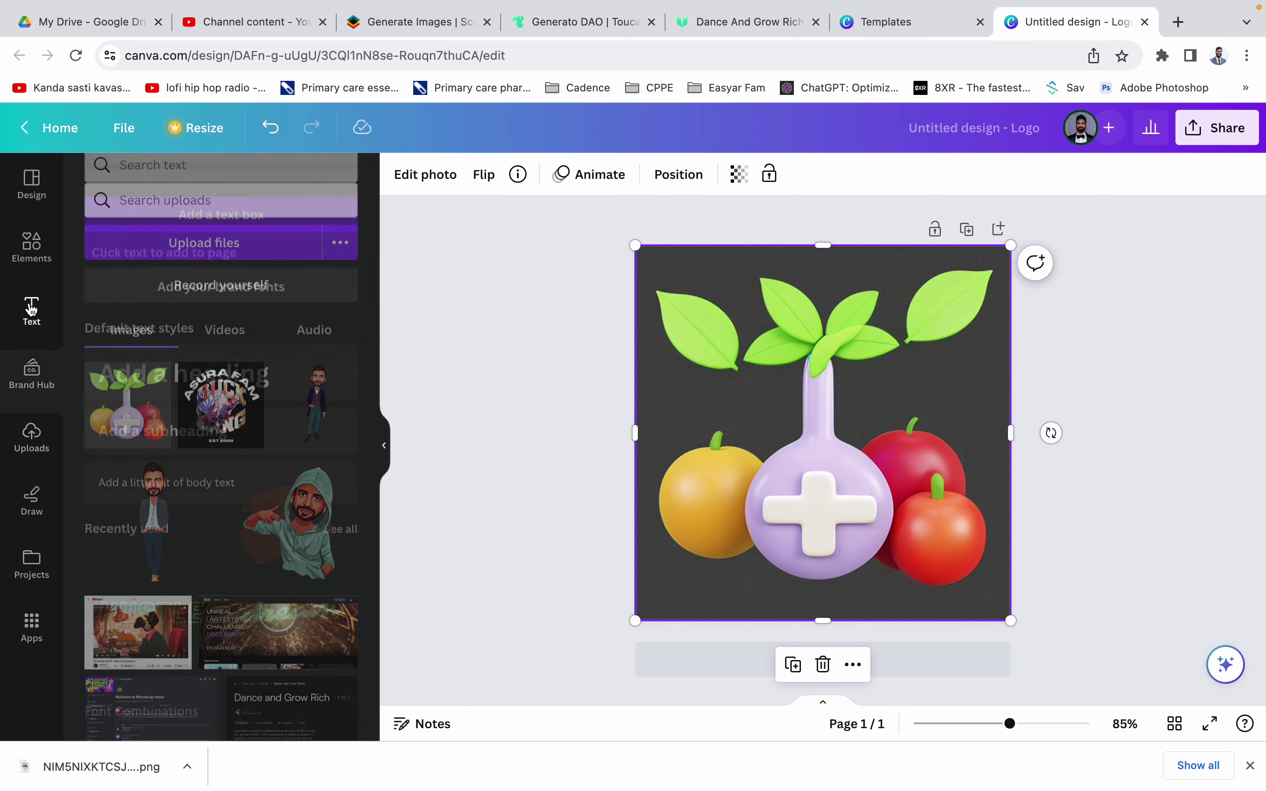
{"action": "scroll", "coordinate": [308, 492], "scroll_direction": "down", "scroll_amount": 5}
{"action": "scroll", "coordinate": [308, 492], "scroll_direction": "down", "scroll_amount": 8}
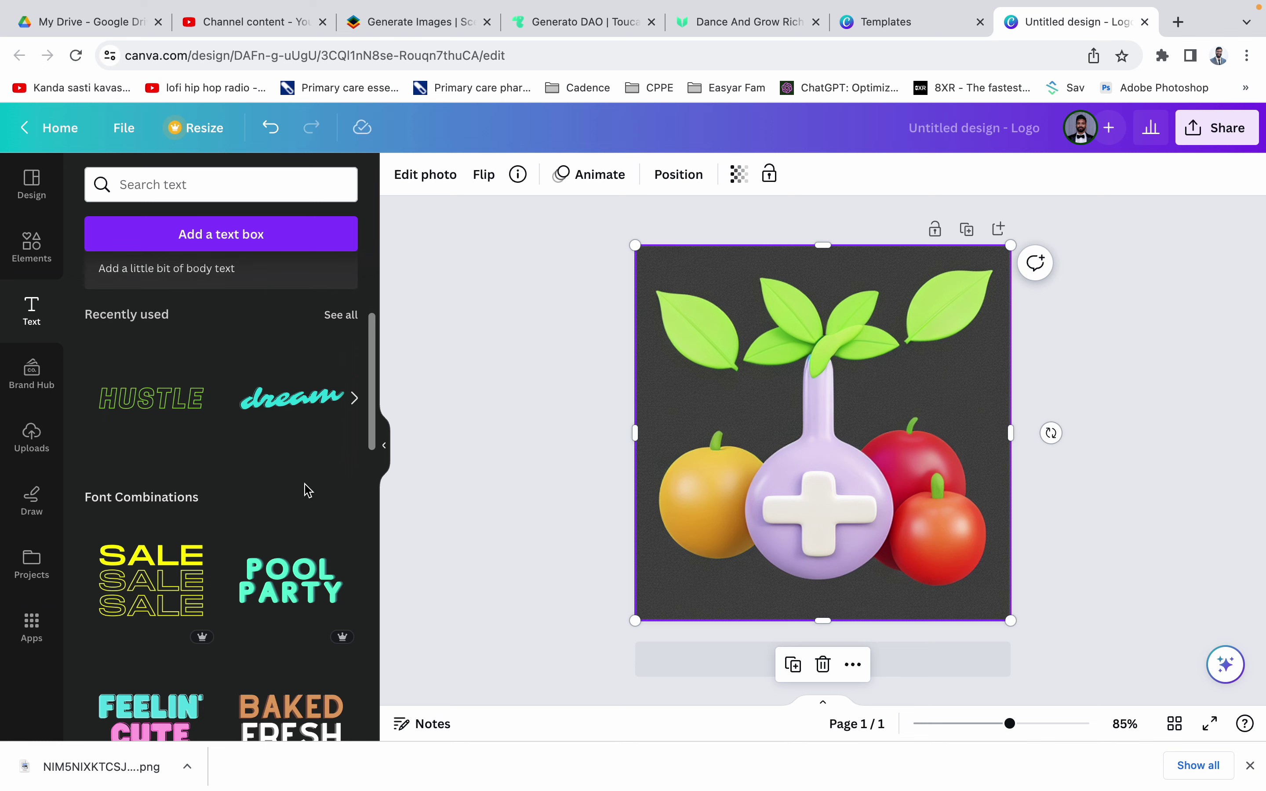
{"action": "scroll", "coordinate": [235, 467], "scroll_direction": "up", "scroll_amount": 6}
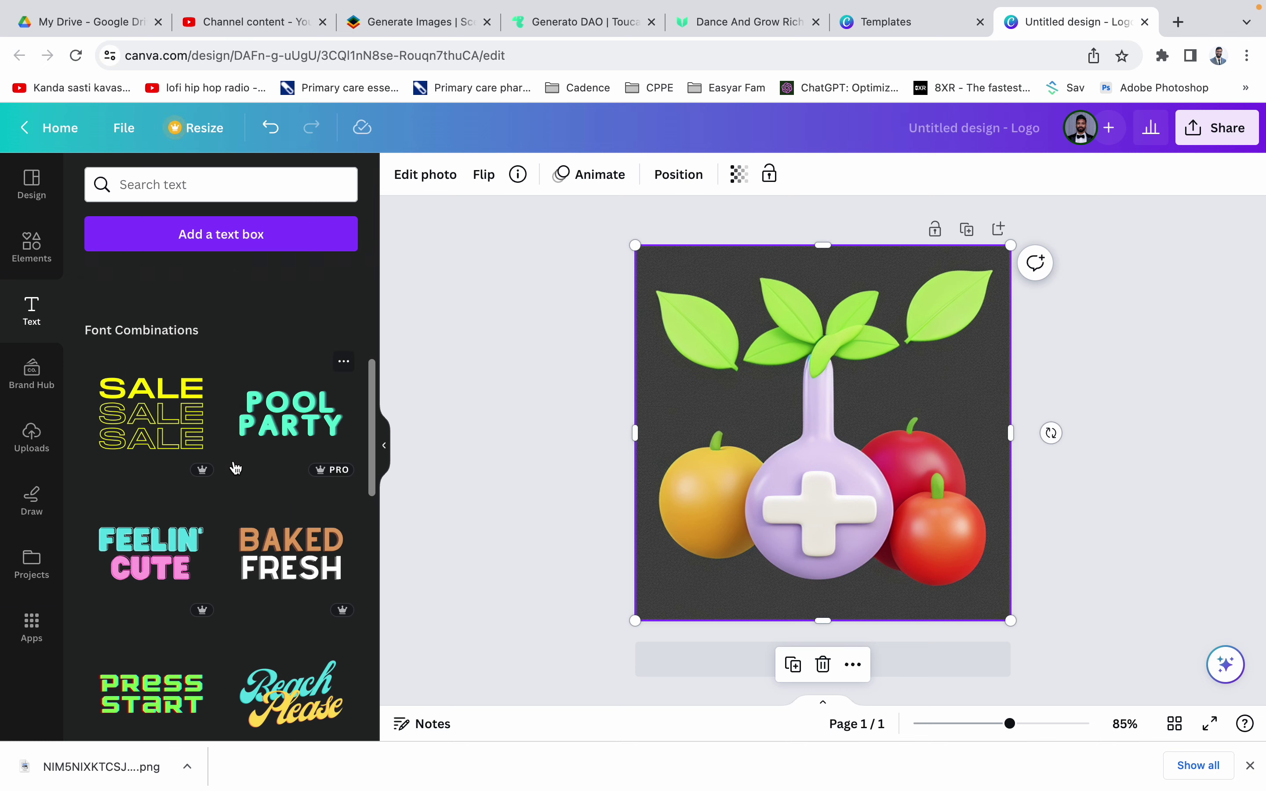
{"action": "scroll", "coordinate": [235, 467], "scroll_direction": "down", "scroll_amount": 10}
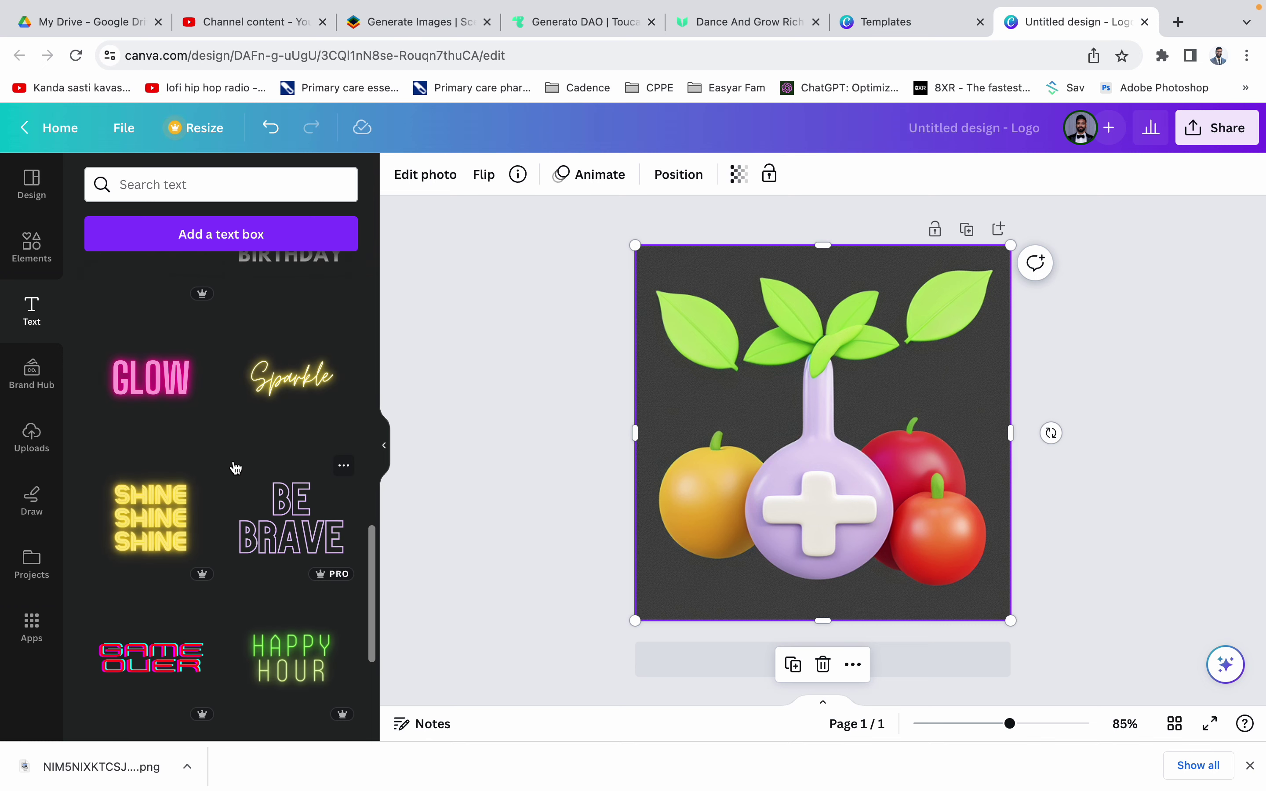
{"action": "scroll", "coordinate": [236, 467], "scroll_direction": "down", "scroll_amount": 8}
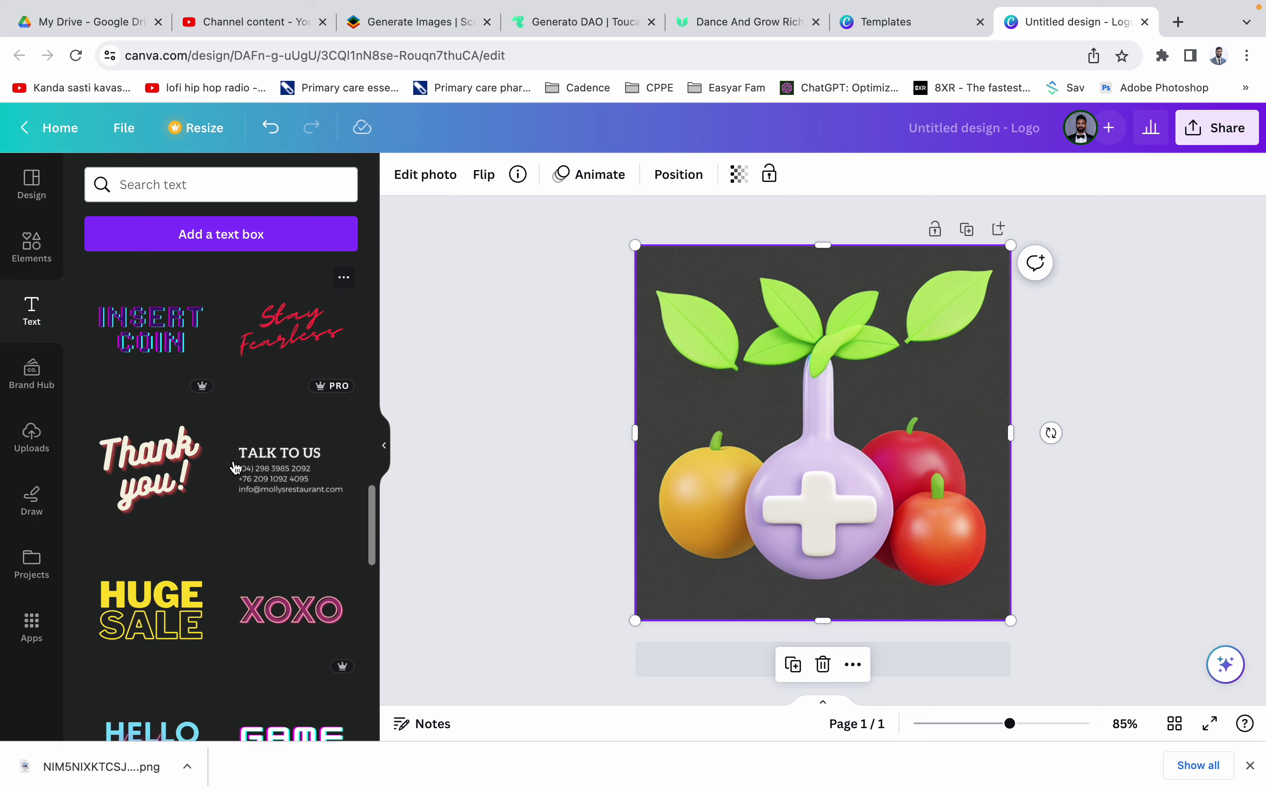
{"action": "scroll", "coordinate": [236, 467], "scroll_direction": "down", "scroll_amount": 1}
{"action": "scroll", "coordinate": [236, 467], "scroll_direction": "up", "scroll_amount": 4}
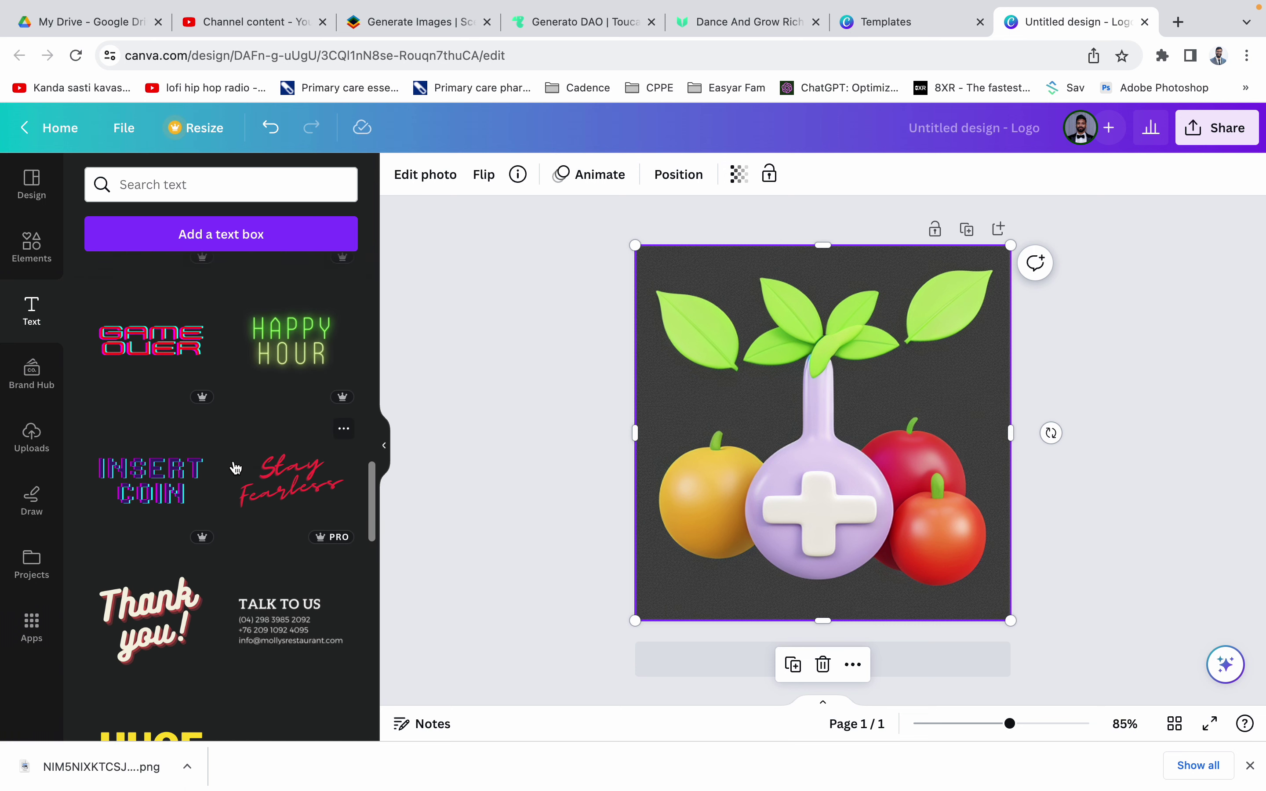
{"action": "left_click", "coordinate": [162, 631]}
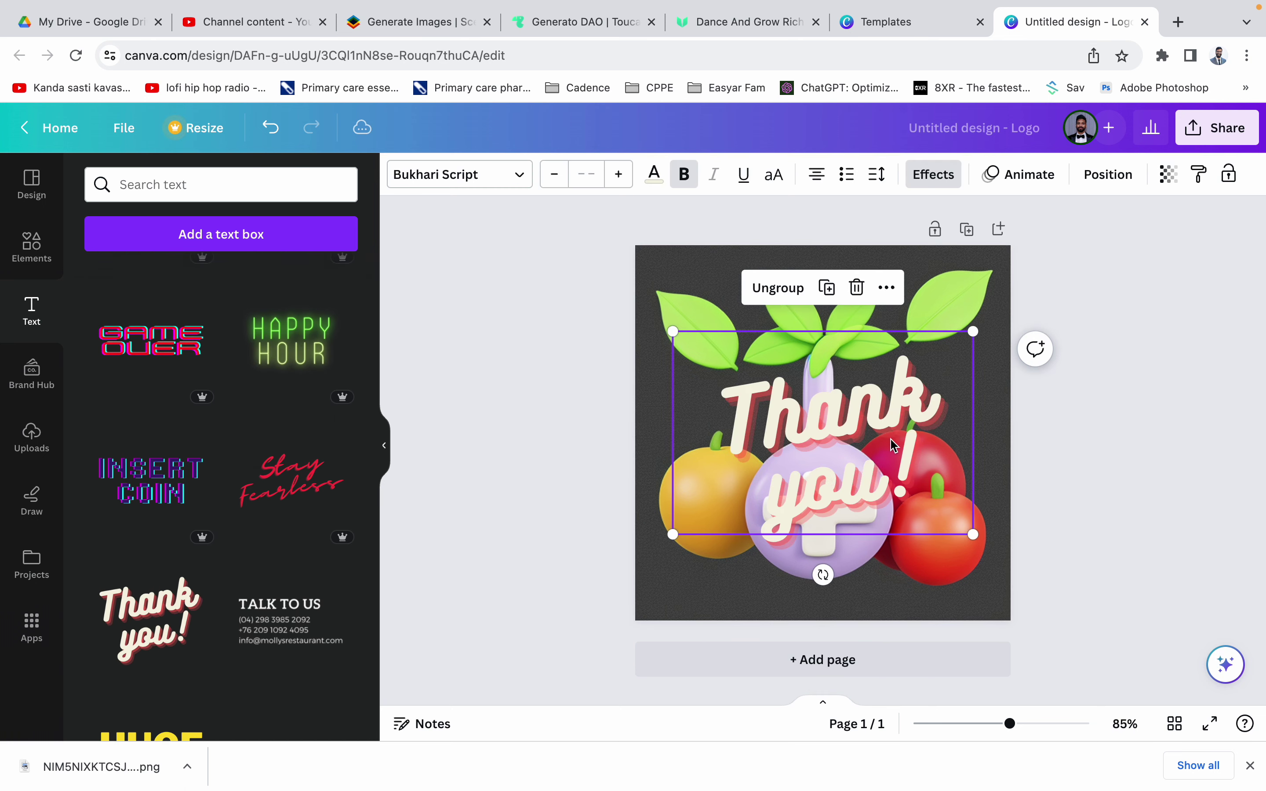
Step: Replace the word "Thank" in the text group with "MetaPharmacy"
{"action": "double_click", "coordinate": [887, 420]}
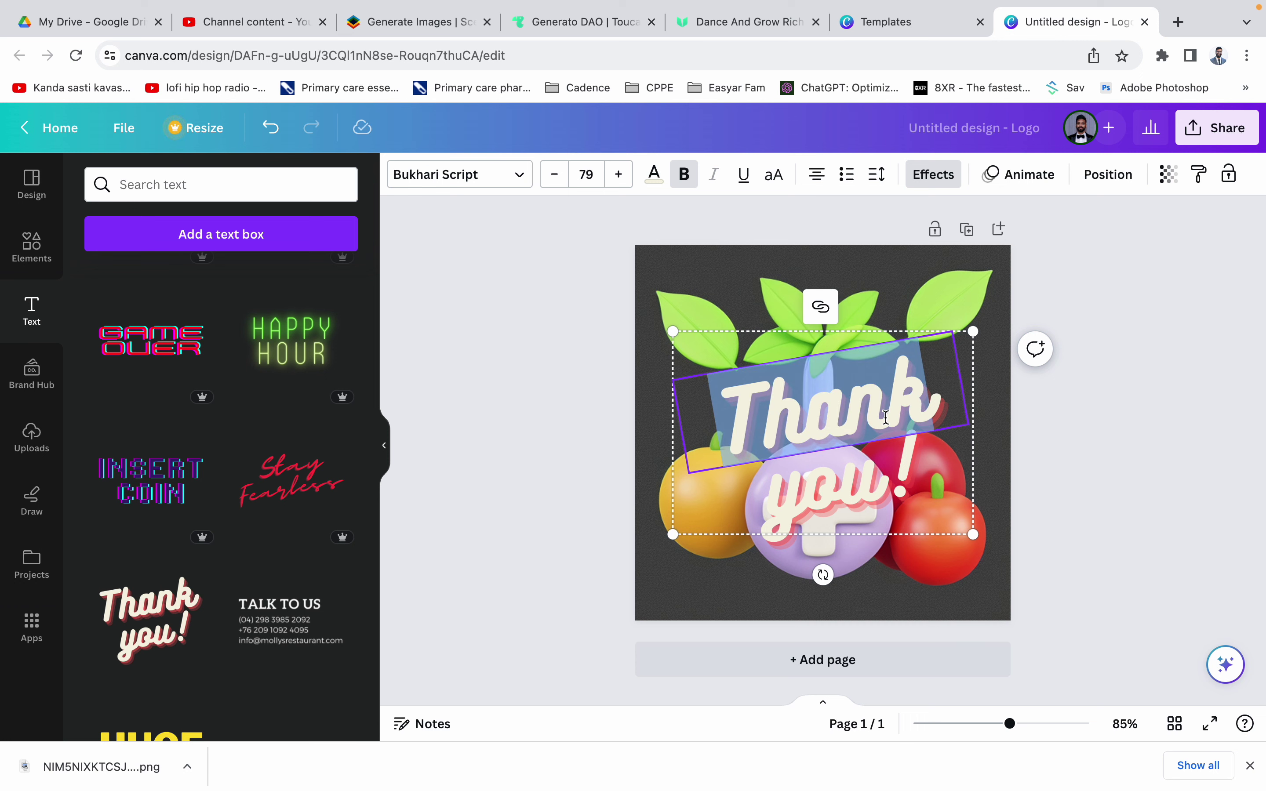
{"action": "type", "text": "MetaPh"}
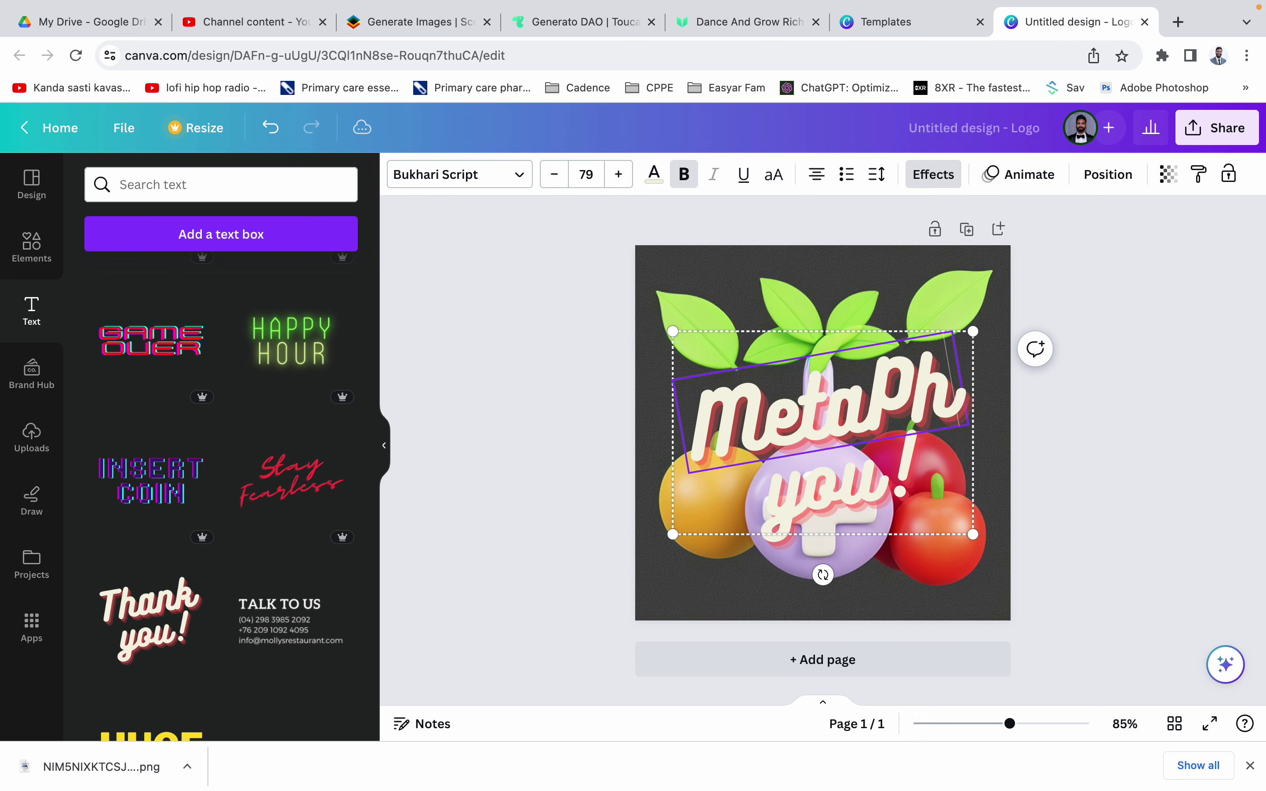
{"action": "type", "text": "armacy"}
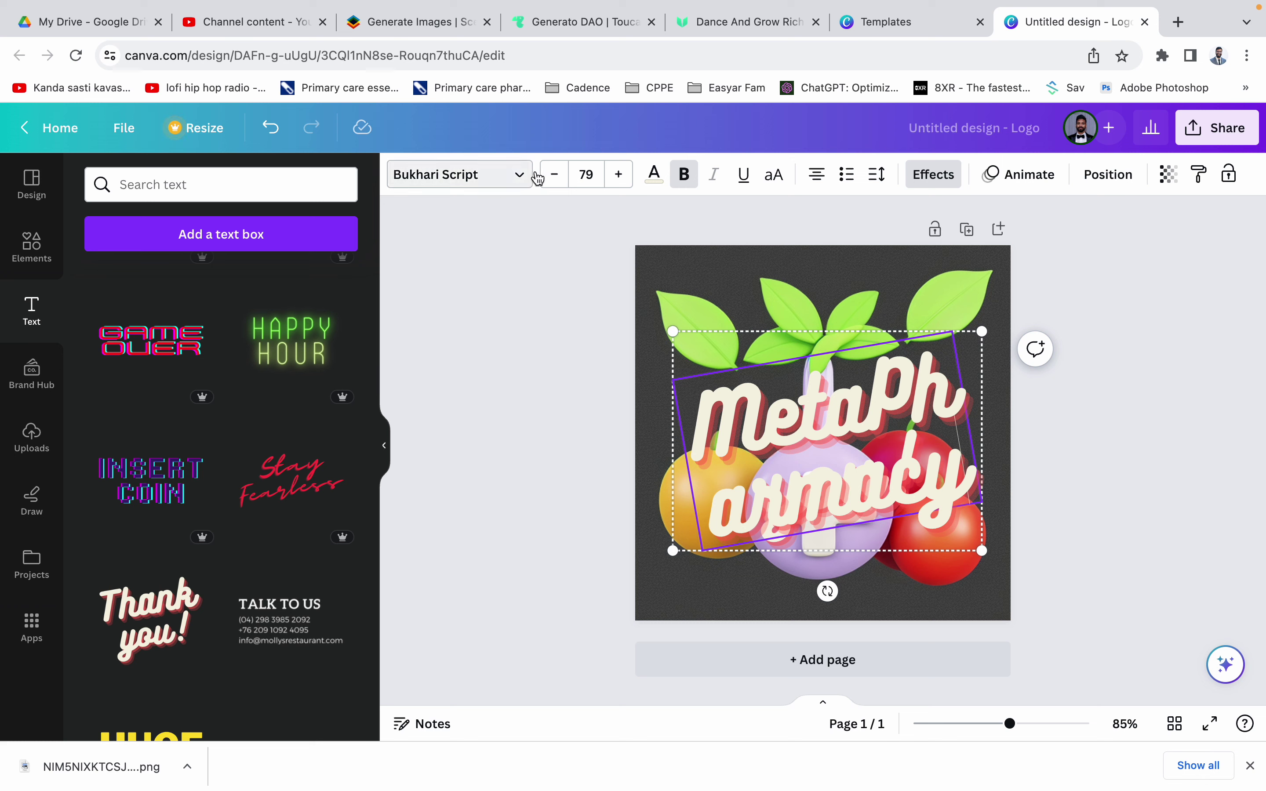
Step: Reduce the font size of the MetaPharmacy text to 42 so it fits on one line
{"action": "left_click", "coordinate": [552, 176]}
{"action": "left_click", "coordinate": [553, 175]}
{"action": "left_click", "coordinate": [553, 176]}
{"action": "left_click", "coordinate": [552, 175]}
{"action": "left_click", "coordinate": [553, 175]}
{"action": "left_click", "coordinate": [552, 175]}
{"action": "left_click", "coordinate": [553, 175]}
{"action": "left_click", "coordinate": [552, 175]}
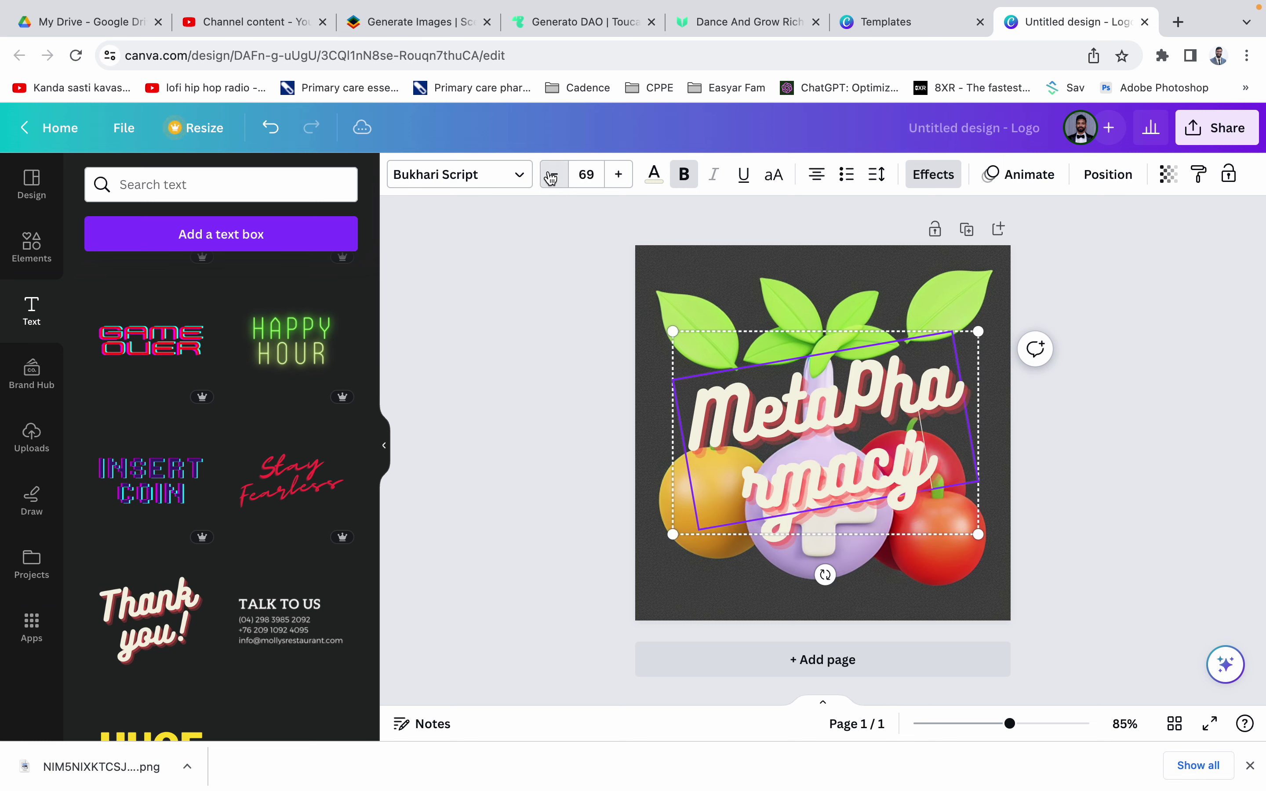
{"action": "left_click", "coordinate": [553, 175]}
{"action": "left_click", "coordinate": [553, 175]}
{"action": "left_click", "coordinate": [553, 176]}
{"action": "left_click", "coordinate": [551, 177]}
{"action": "left_click", "coordinate": [551, 177]}
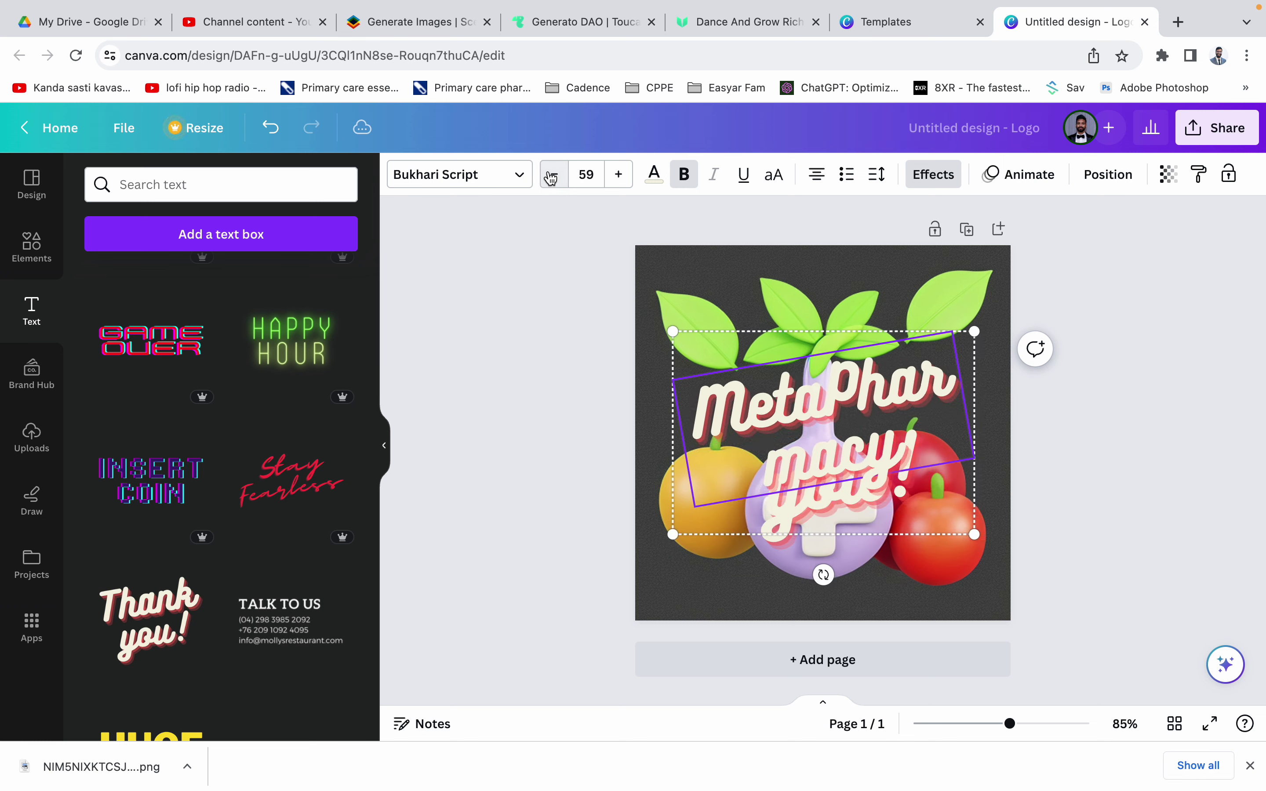
{"action": "left_click", "coordinate": [551, 177]}
{"action": "left_click", "coordinate": [550, 176]}
{"action": "left_click", "coordinate": [551, 177]}
{"action": "left_click", "coordinate": [551, 177]}
{"action": "left_click", "coordinate": [551, 177]}
{"action": "left_click", "coordinate": [551, 177]}
{"action": "left_click", "coordinate": [551, 177]}
{"action": "left_click", "coordinate": [551, 177]}
{"action": "left_click", "coordinate": [551, 176]}
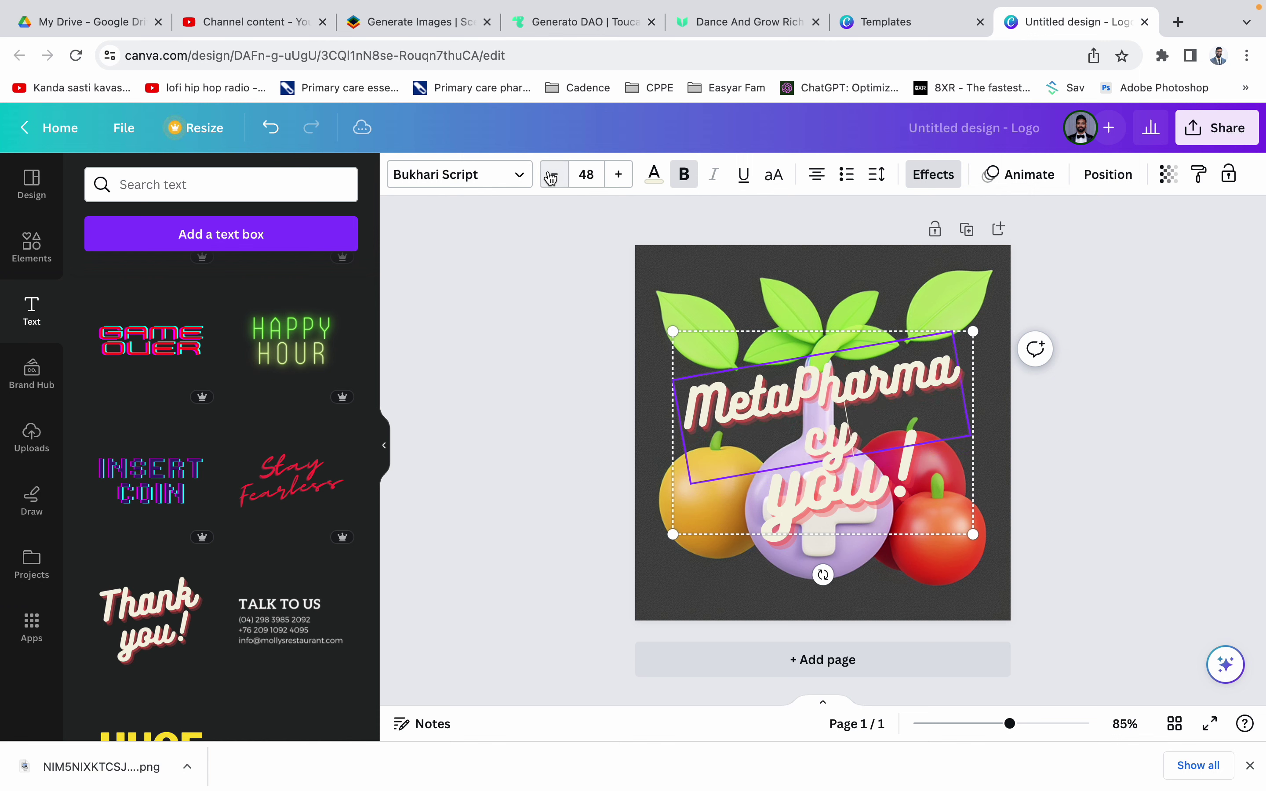
{"action": "left_click", "coordinate": [550, 177]}
{"action": "left_click", "coordinate": [551, 177]}
{"action": "left_click", "coordinate": [551, 177]}
{"action": "left_click", "coordinate": [551, 176]}
{"action": "left_click", "coordinate": [551, 176]}
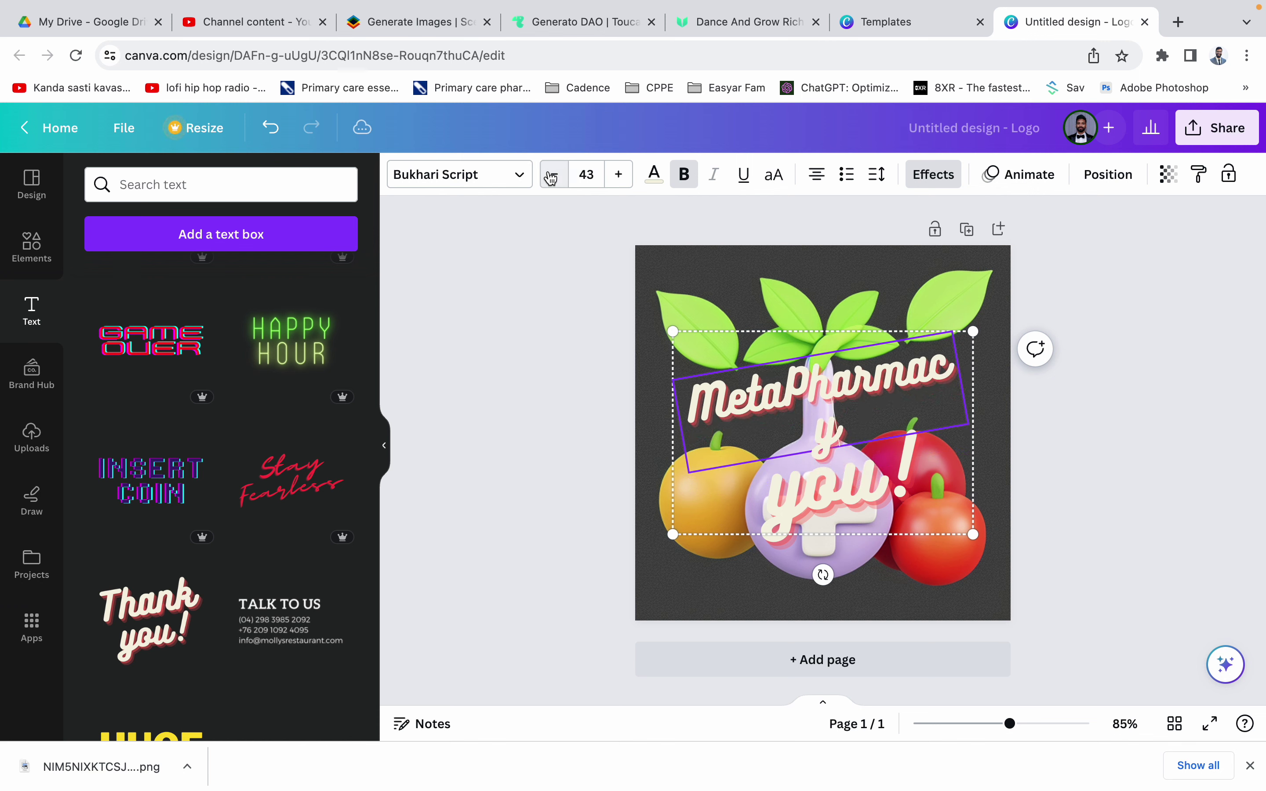
{"action": "left_click", "coordinate": [551, 177]}
Step: Replace the word "you!" in the text group with "DAO" and deselect the group
{"action": "left_click", "coordinate": [846, 504]}
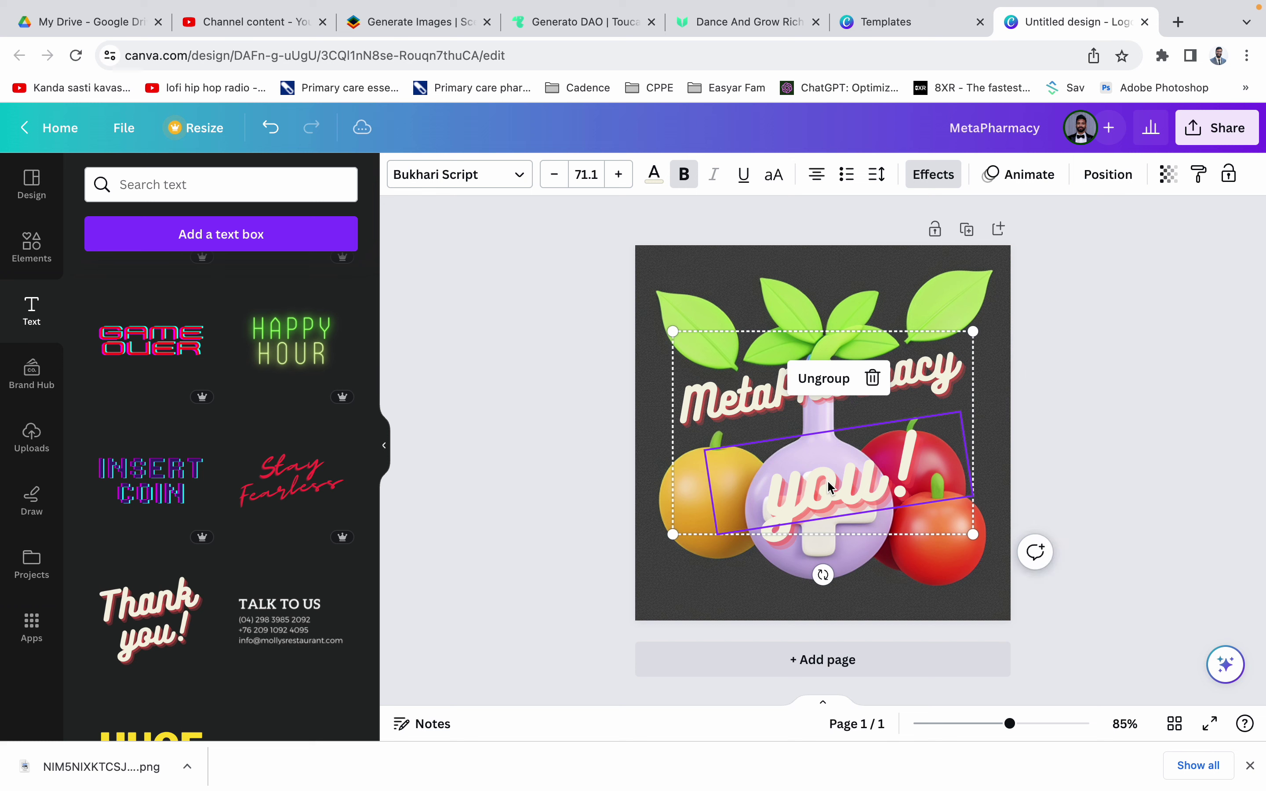
{"action": "double_click", "coordinate": [846, 504]}
{"action": "type", "text": "DAO"}
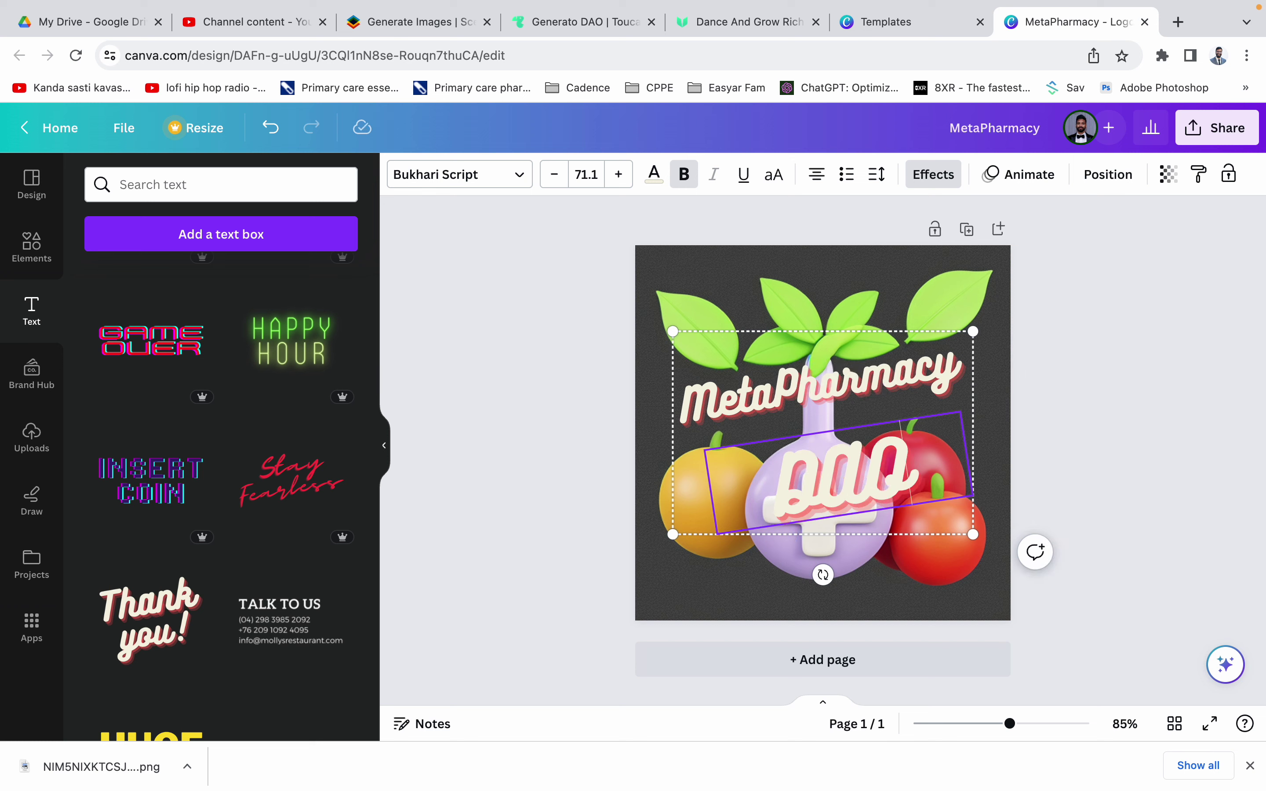
{"action": "left_click", "coordinate": [1063, 446]}
Step: Move the text group slightly down over the flask and set the MetaPharmacy text's line spacing to 0.97
{"action": "left_click", "coordinate": [828, 373]}
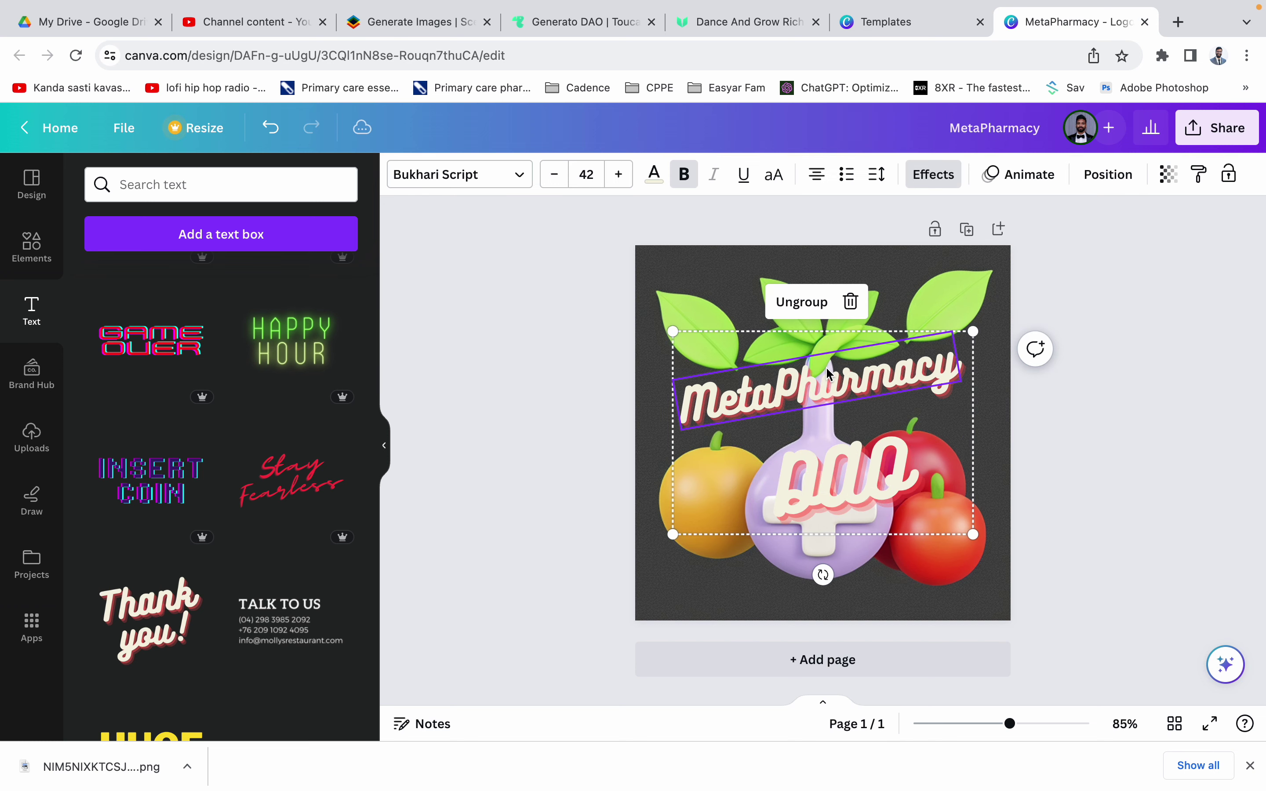
{"action": "left_click_drag", "start_coordinate": [846, 377], "coordinate": [844, 388]}
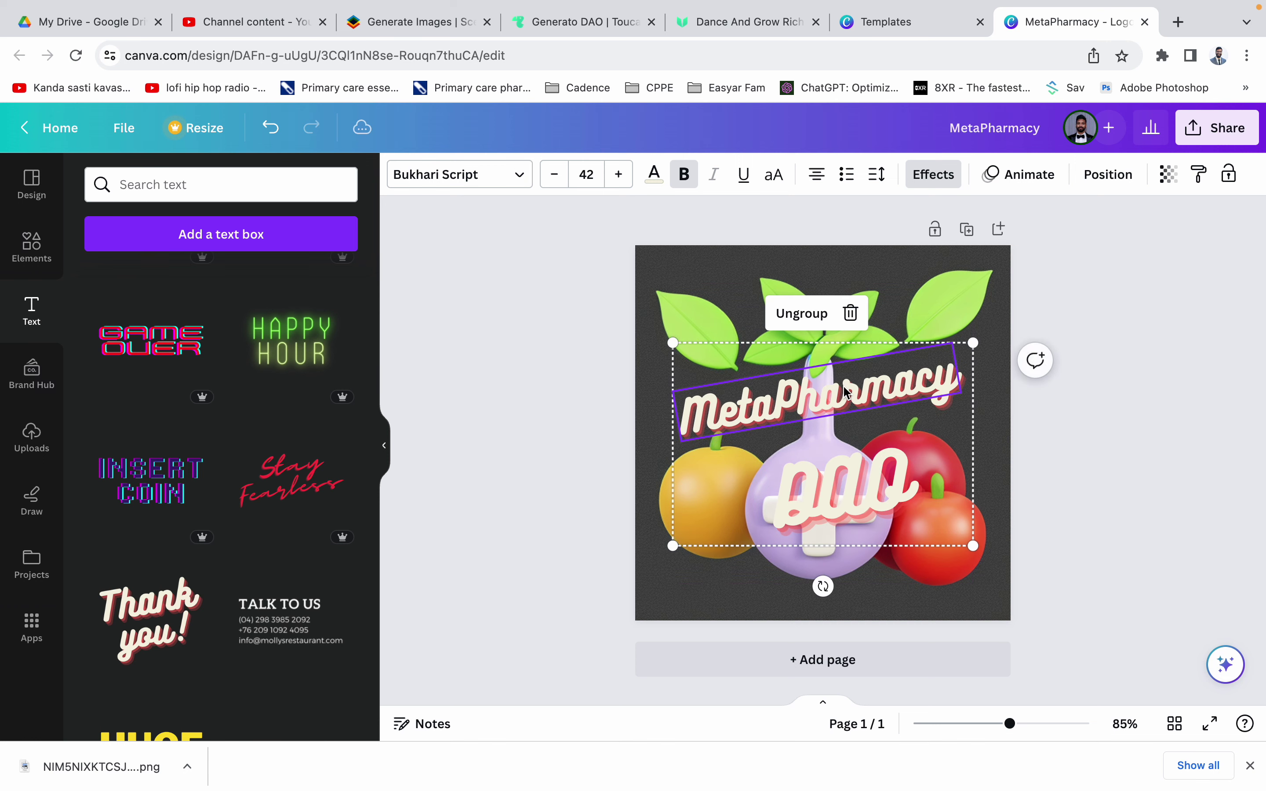
{"action": "left_click", "coordinate": [876, 174]}
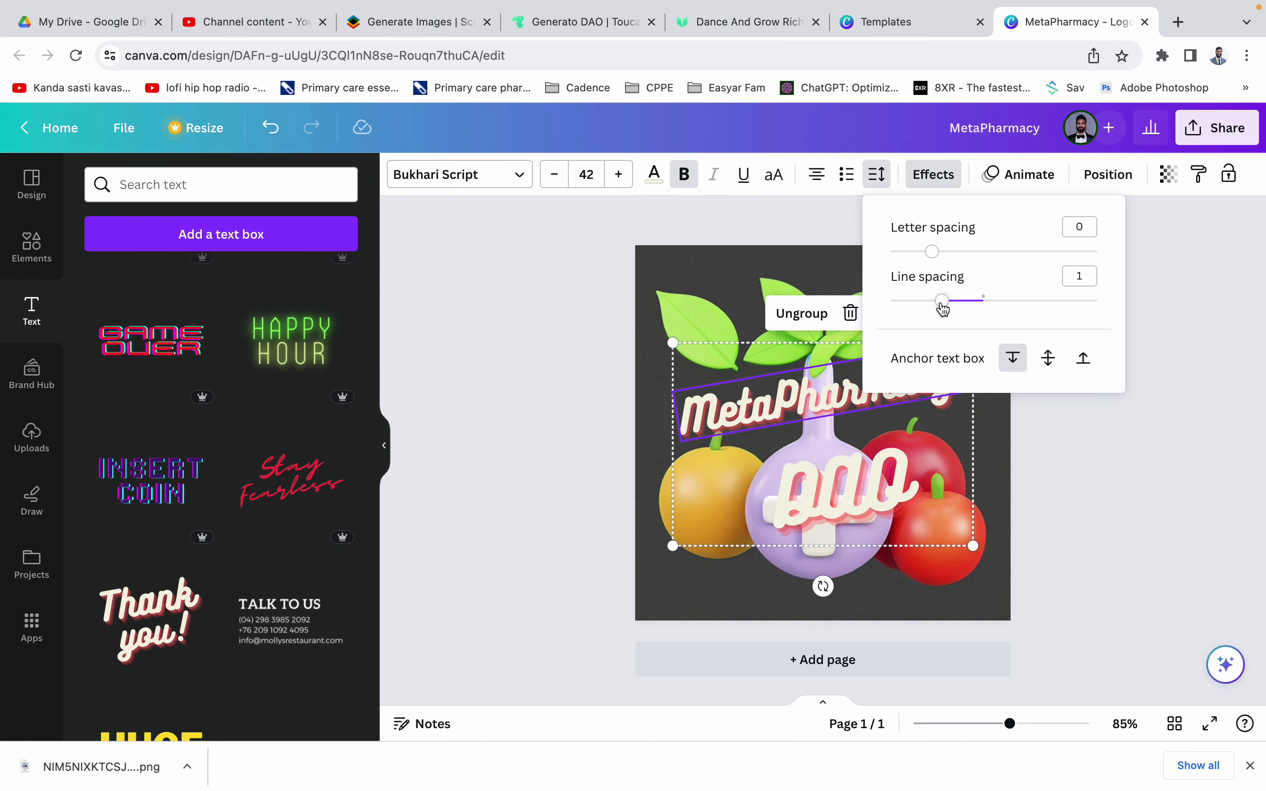
{"action": "mouse_move", "coordinate": [963, 308]}
{"action": "left_mouse_down"}
{"action": "mouse_move", "coordinate": [983, 309]}
{"action": "mouse_move", "coordinate": [942, 306]}
{"action": "left_mouse_up"}
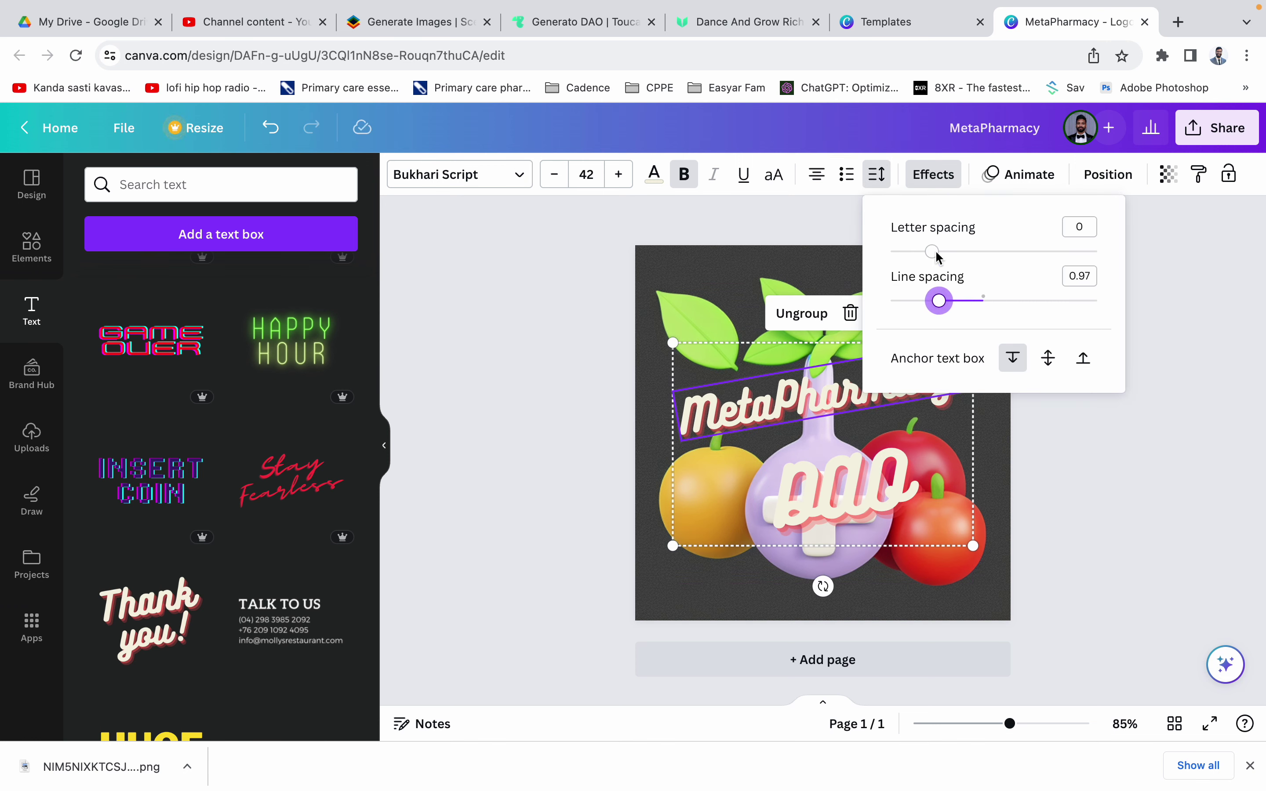
{"action": "left_click", "coordinate": [1184, 459]}
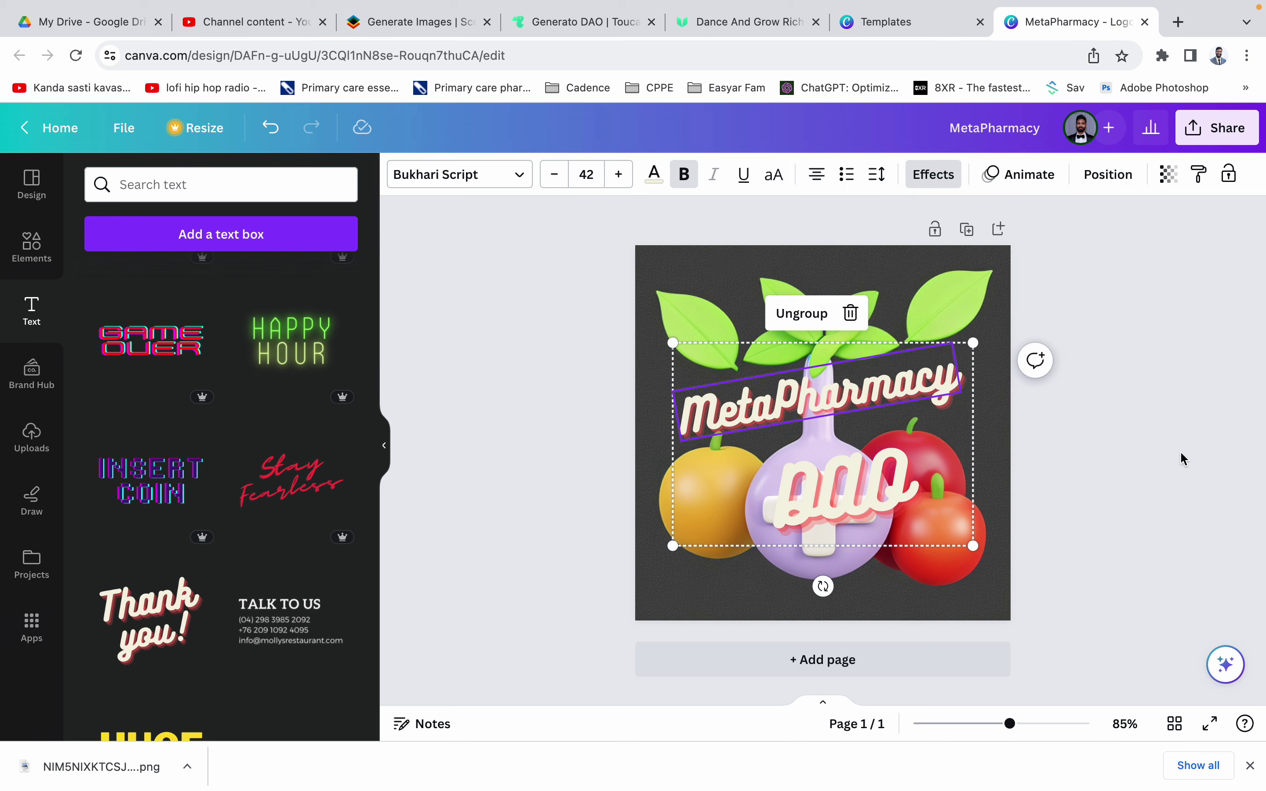
Step: Set the line spacing of the DAO text to 0.5 and deselect the text group
{"action": "left_click", "coordinate": [882, 508]}
{"action": "mouse_move", "coordinate": [851, 500]}
{"action": "left_mouse_down"}
{"action": "mouse_move", "coordinate": [848, 484]}
{"action": "mouse_move", "coordinate": [848, 499]}
{"action": "left_mouse_up"}
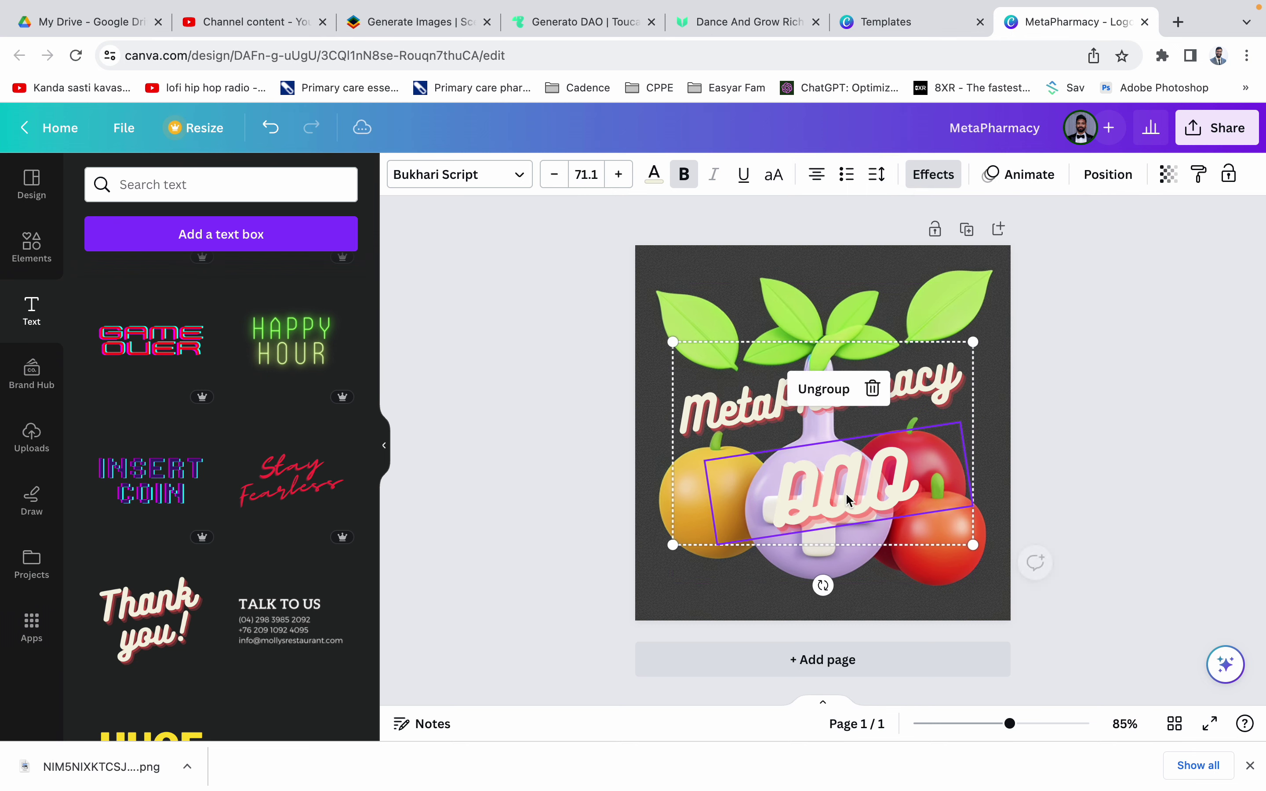
{"action": "left_click", "coordinate": [877, 176]}
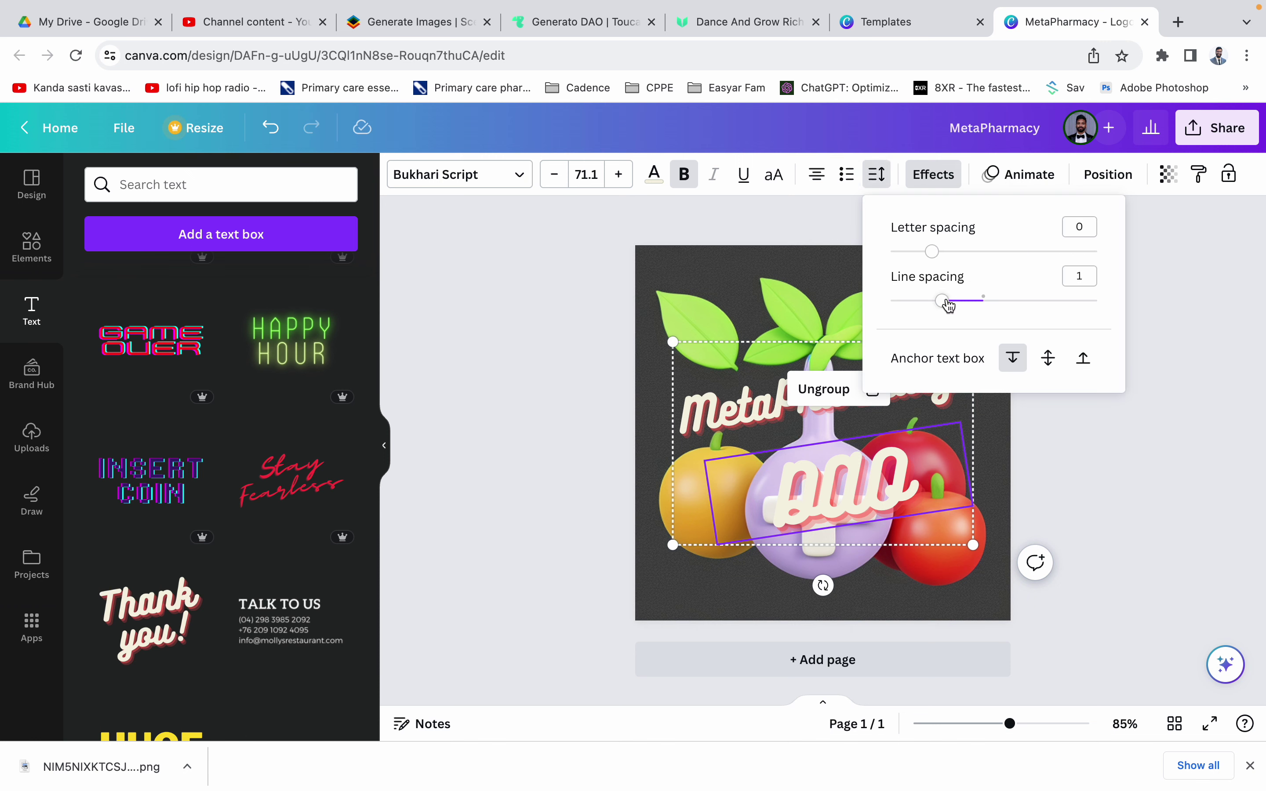
{"action": "left_click_drag", "start_coordinate": [947, 304], "coordinate": [873, 297]}
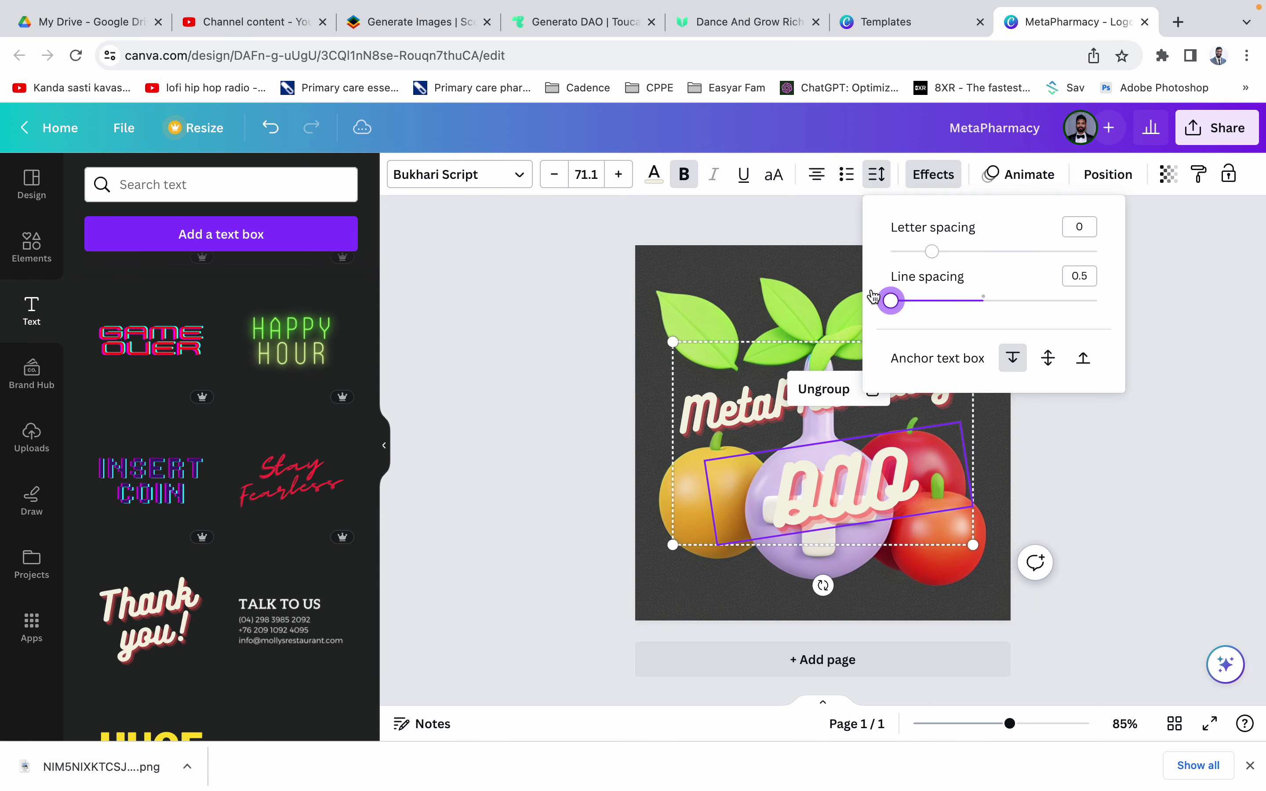
{"action": "left_click", "coordinate": [1105, 574]}
{"action": "left_click", "coordinate": [1047, 433]}
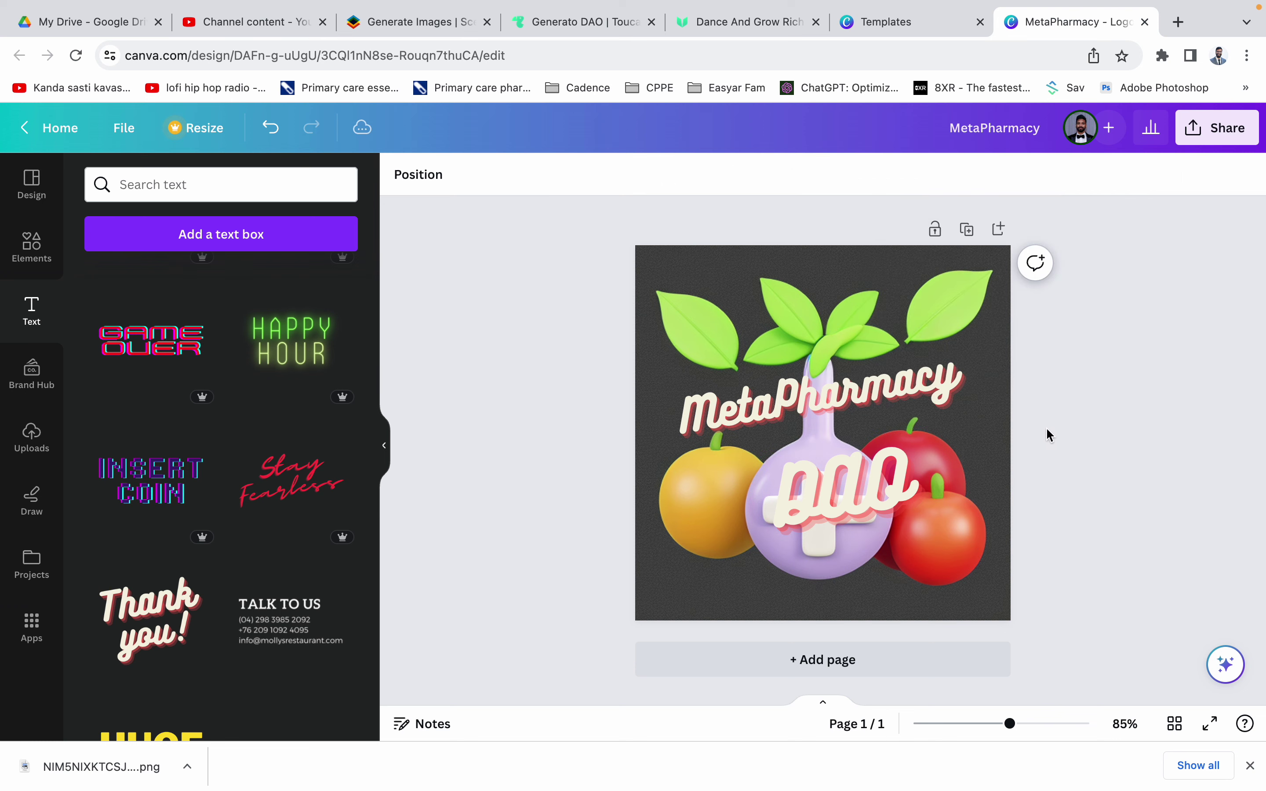
Step: Ungroup the MetaPharmacy and DAO texts and move both slightly higher over the flask
{"action": "left_click", "coordinate": [866, 481]}
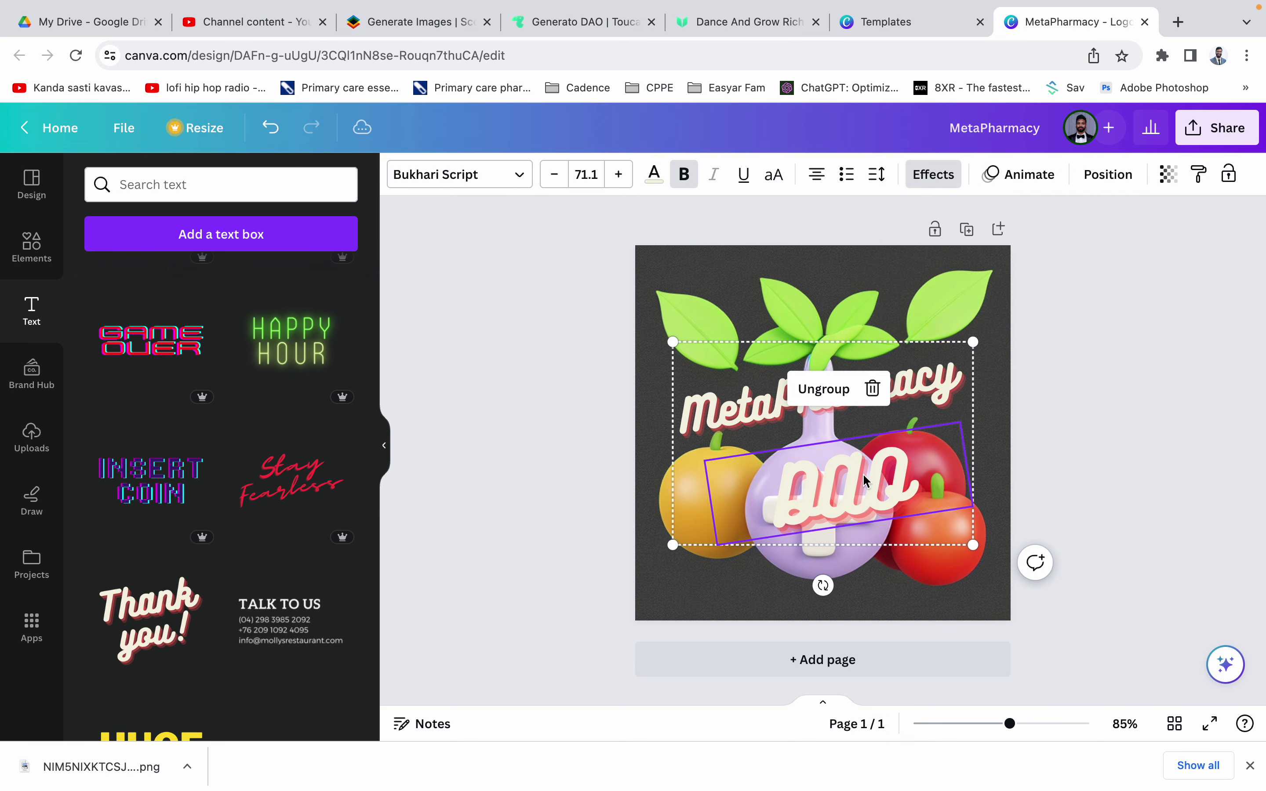
{"action": "left_click", "coordinate": [1070, 417]}
{"action": "left_click", "coordinate": [897, 479]}
{"action": "left_click", "coordinate": [823, 390]}
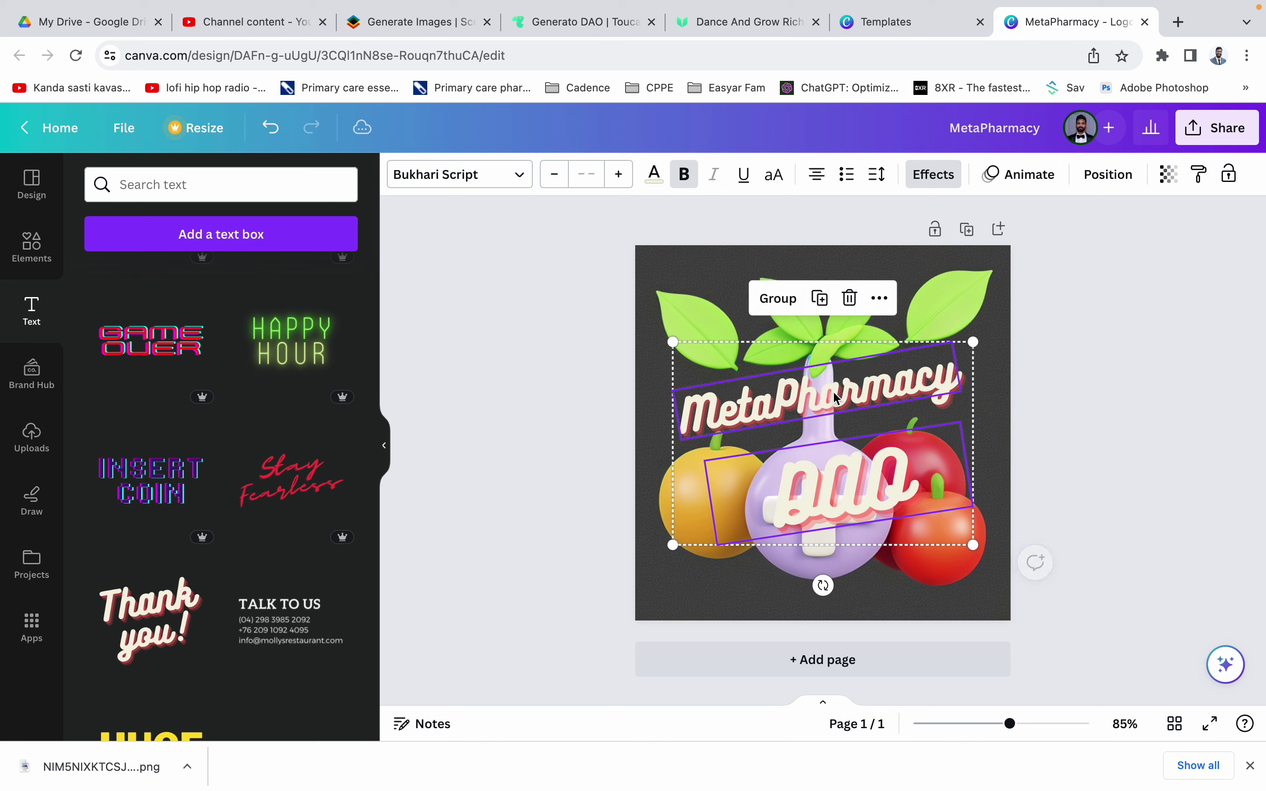
{"action": "left_click_drag", "start_coordinate": [835, 512], "coordinate": [835, 490]}
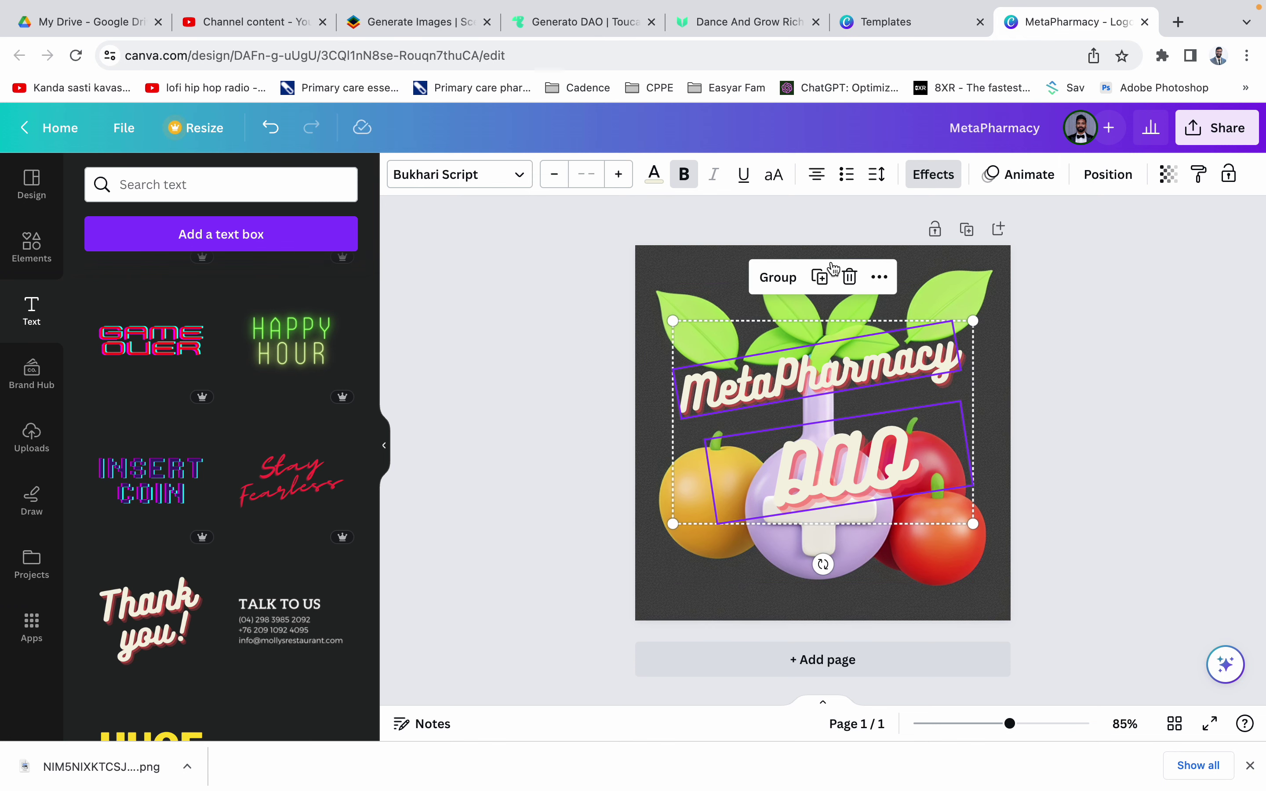
{"action": "left_click", "coordinate": [1076, 440]}
Step: Move the DAO text up directly beneath the MetaPharmacy text, above the white cross
{"action": "left_click", "coordinate": [867, 464]}
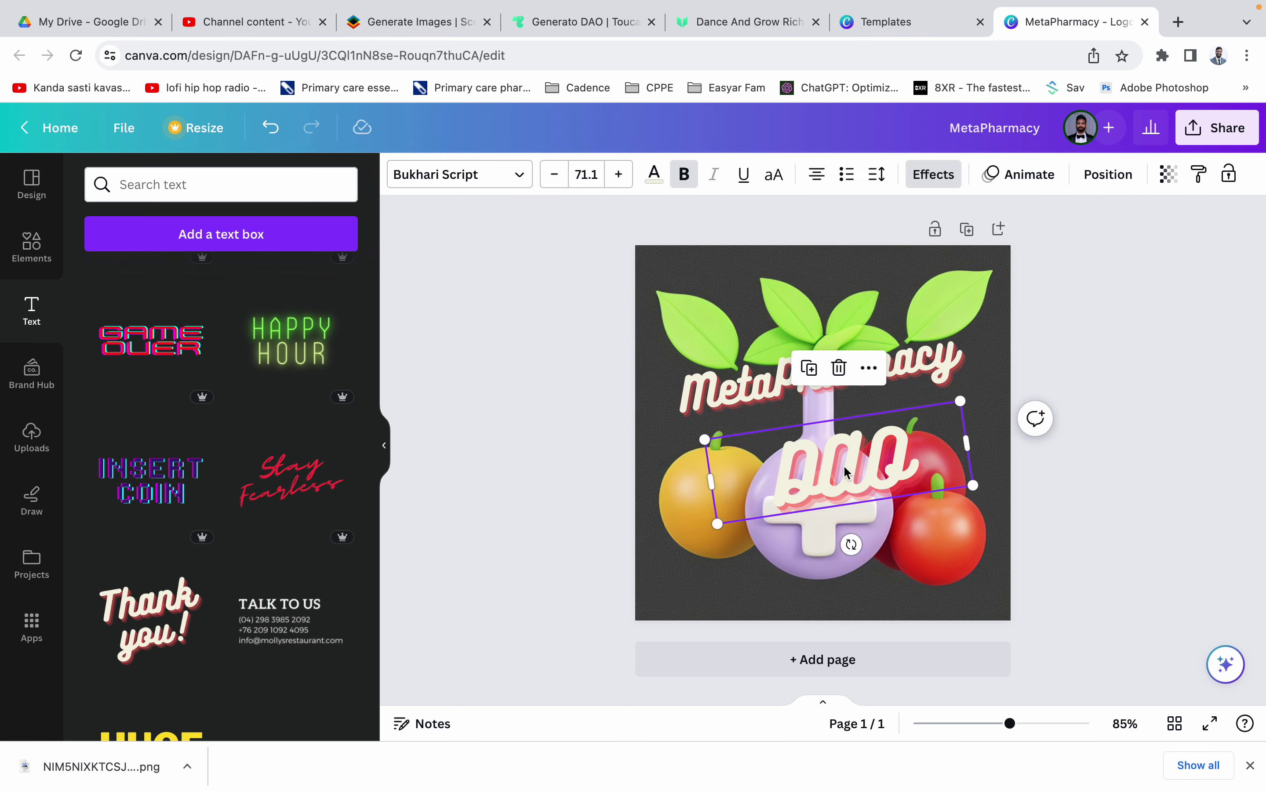
{"action": "left_click_drag", "start_coordinate": [848, 472], "coordinate": [848, 419]}
{"action": "left_click", "coordinate": [1108, 388]}
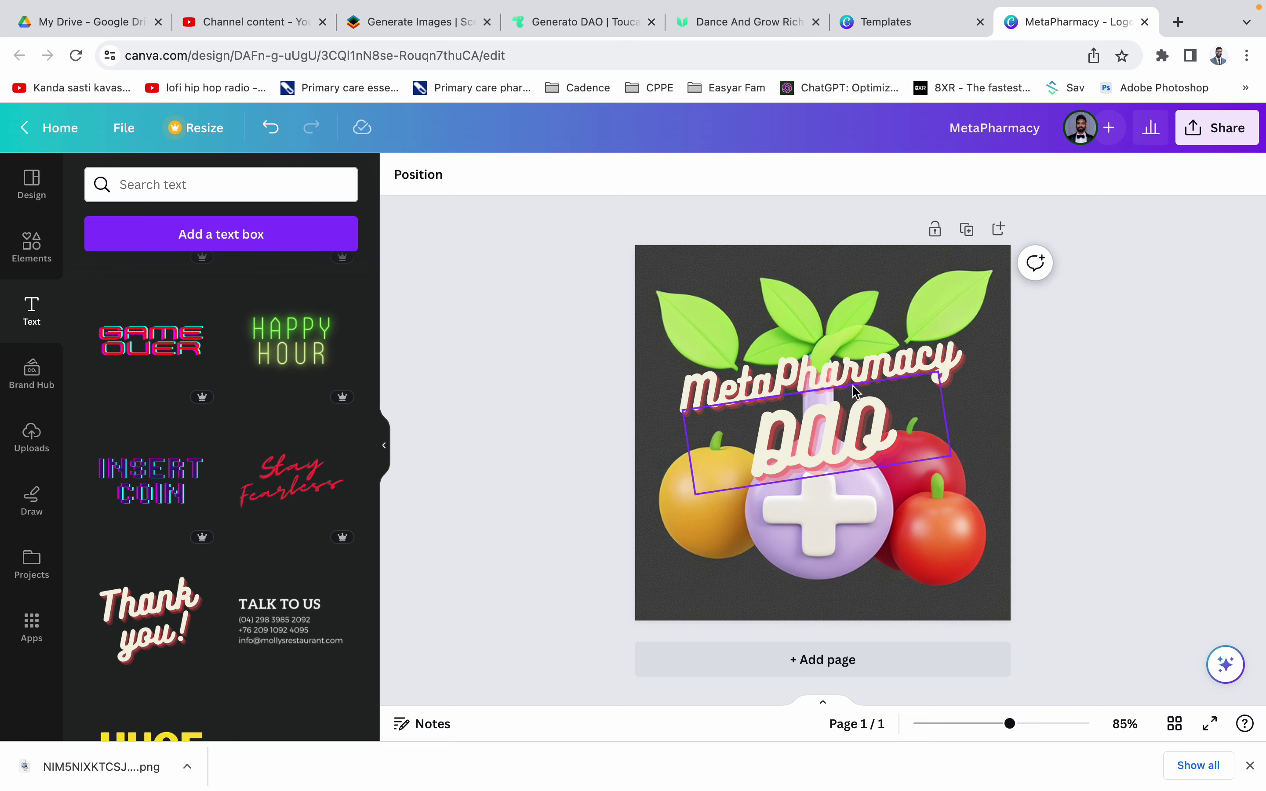
Step: Select both the MetaPharmacy and DAO texts and group them
{"action": "left_click", "coordinate": [848, 428]}
{"action": "left_click", "coordinate": [849, 388]}
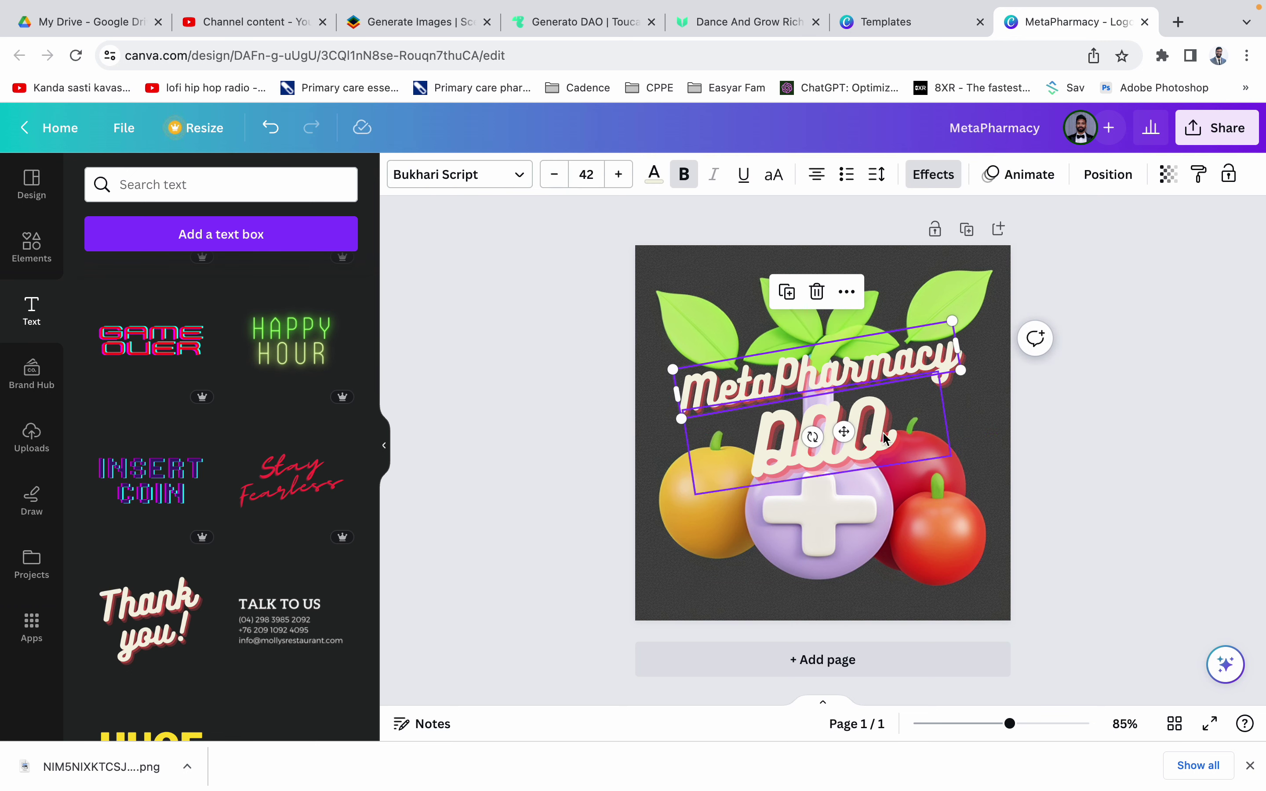
{"action": "left_click", "coordinate": [832, 429]}
{"action": "left_click", "coordinate": [913, 346]}
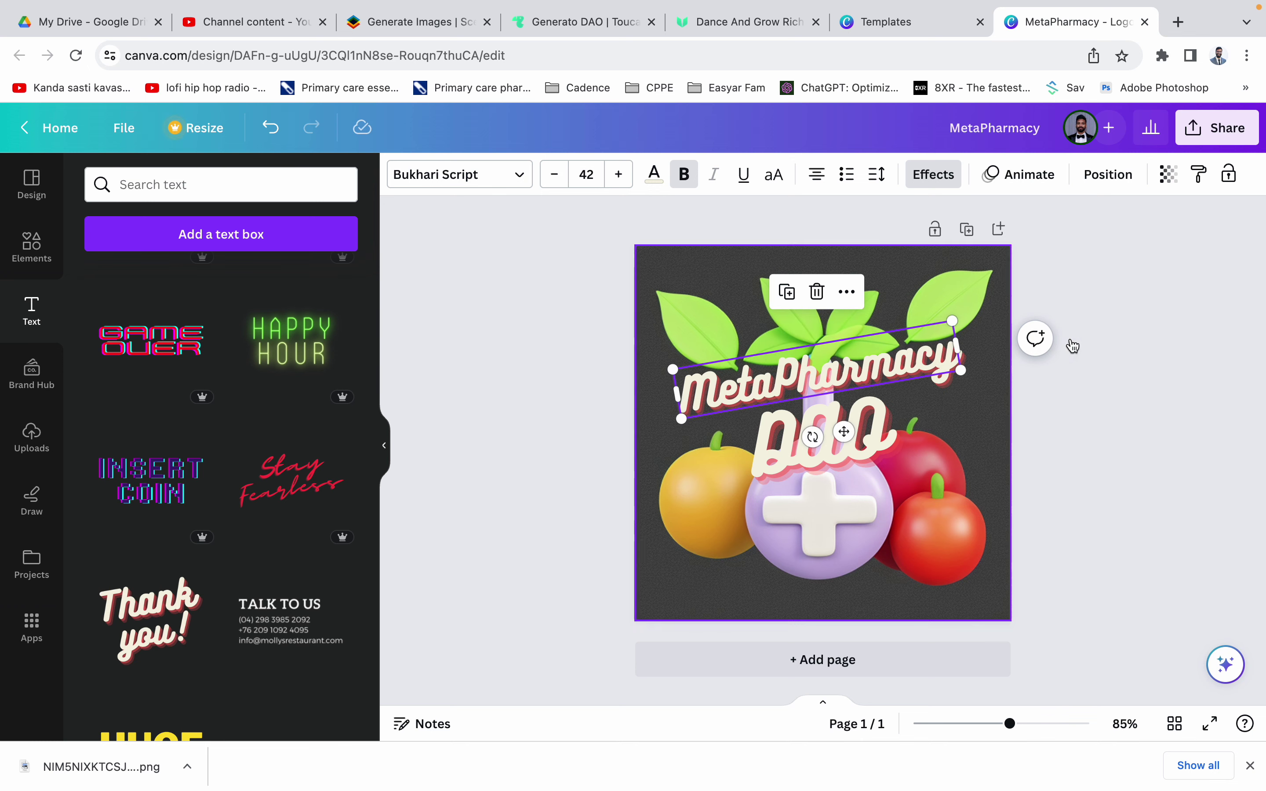
{"action": "left_click", "coordinate": [1046, 370]}
{"action": "left_click_drag", "start_coordinate": [1046, 370], "coordinate": [793, 463]}
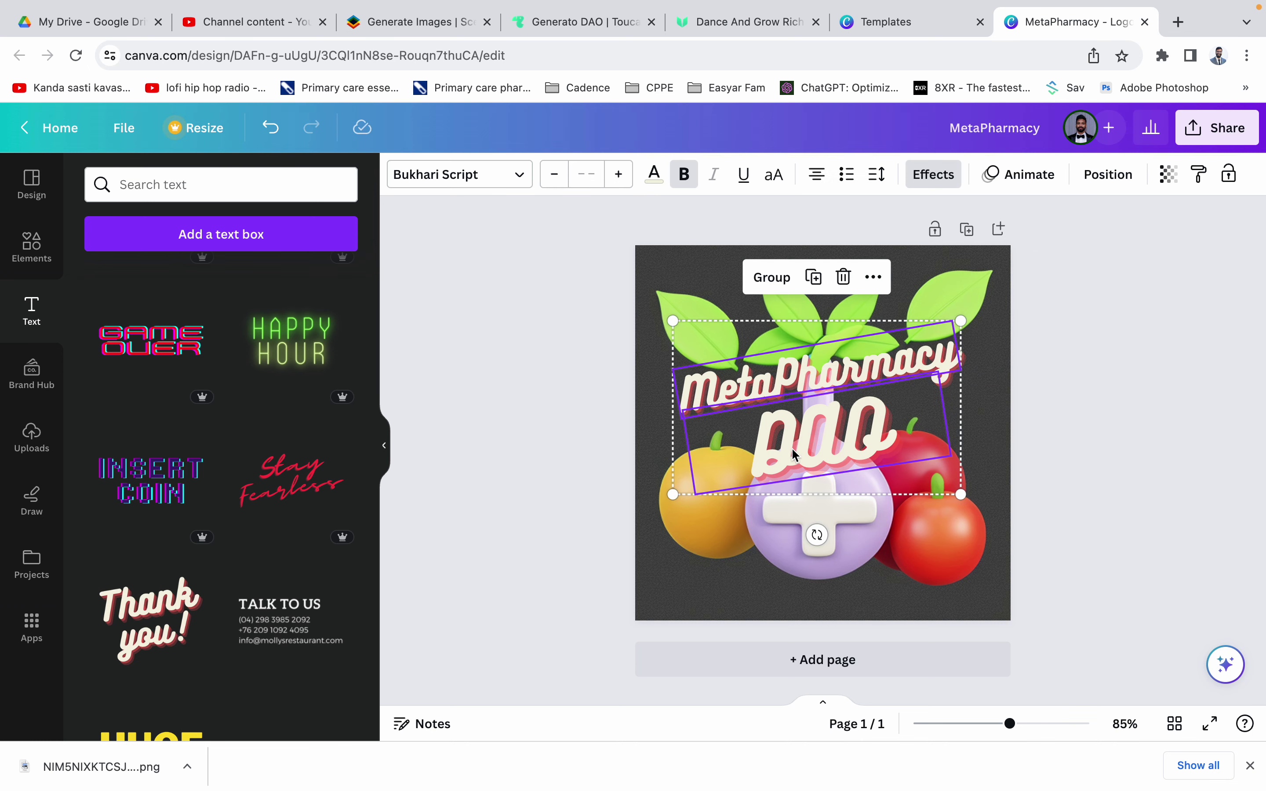
{"action": "left_click", "coordinate": [777, 281]}
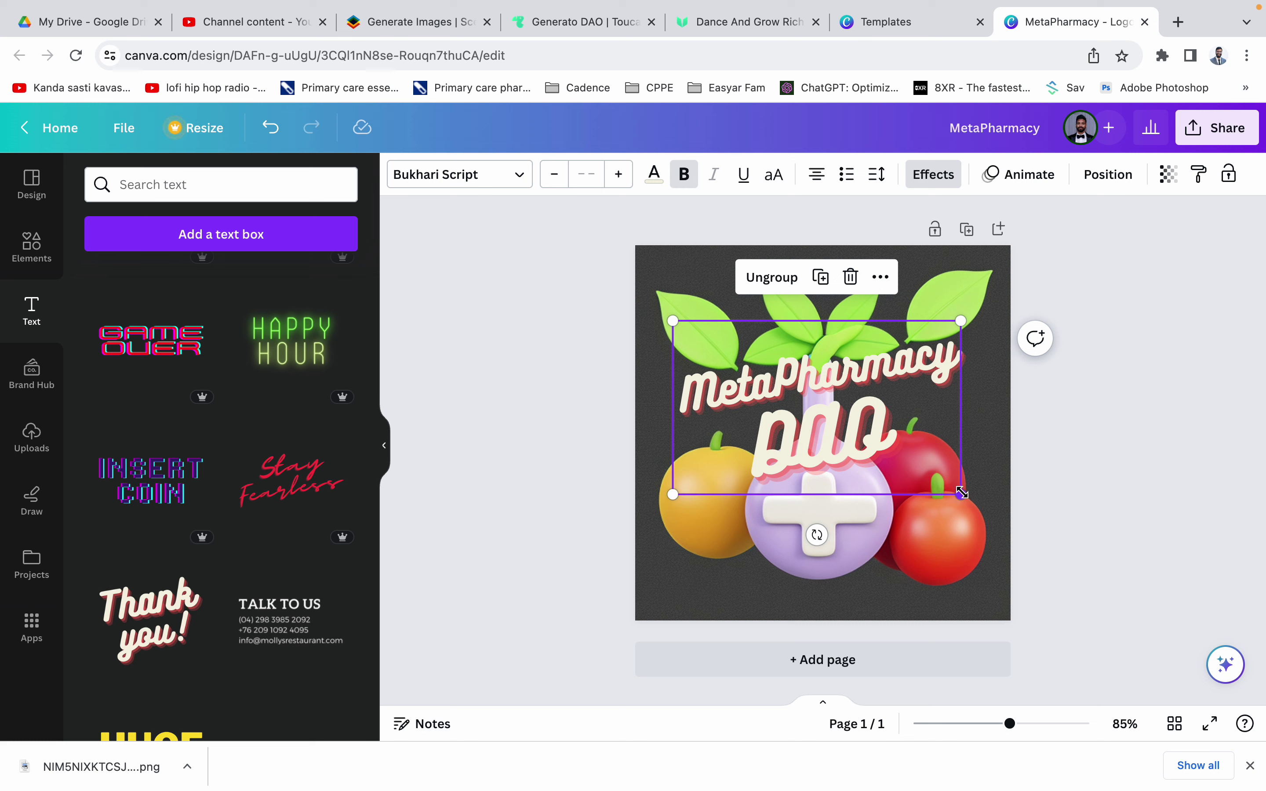
Step: Shrink the MetaPharmacy DAO text group and place it in the lower-left corner of the logo image
{"action": "left_click_drag", "start_coordinate": [961, 494], "coordinate": [806, 401]}
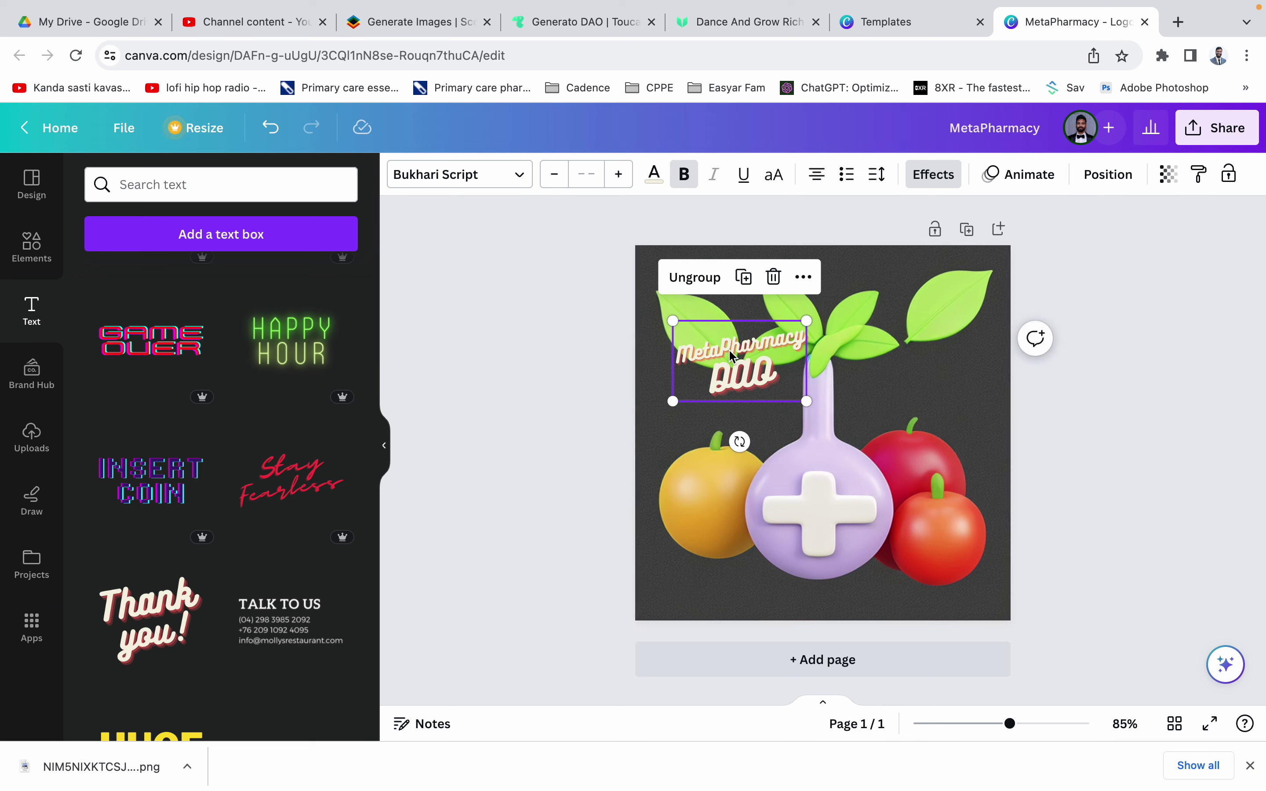
{"action": "left_click_drag", "start_coordinate": [732, 356], "coordinate": [708, 560]}
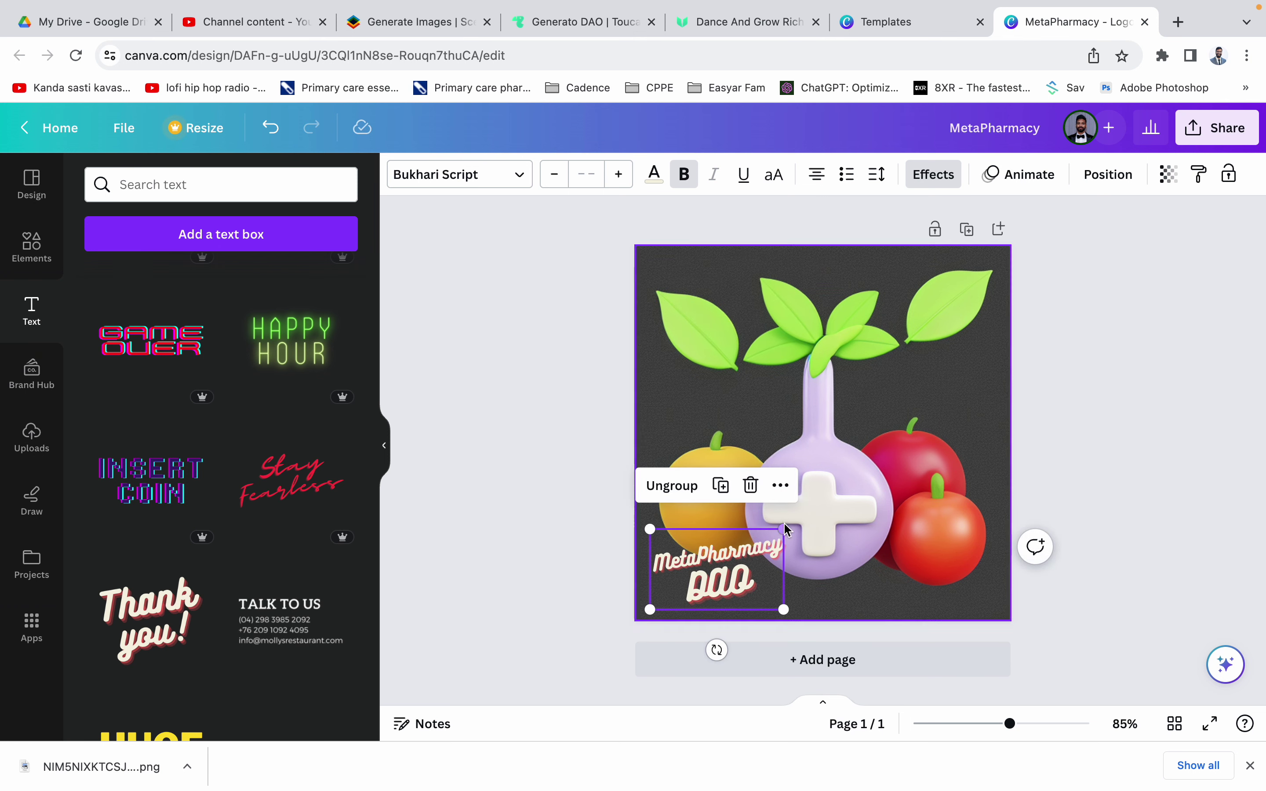
{"action": "left_click_drag", "start_coordinate": [778, 531], "coordinate": [706, 591]}
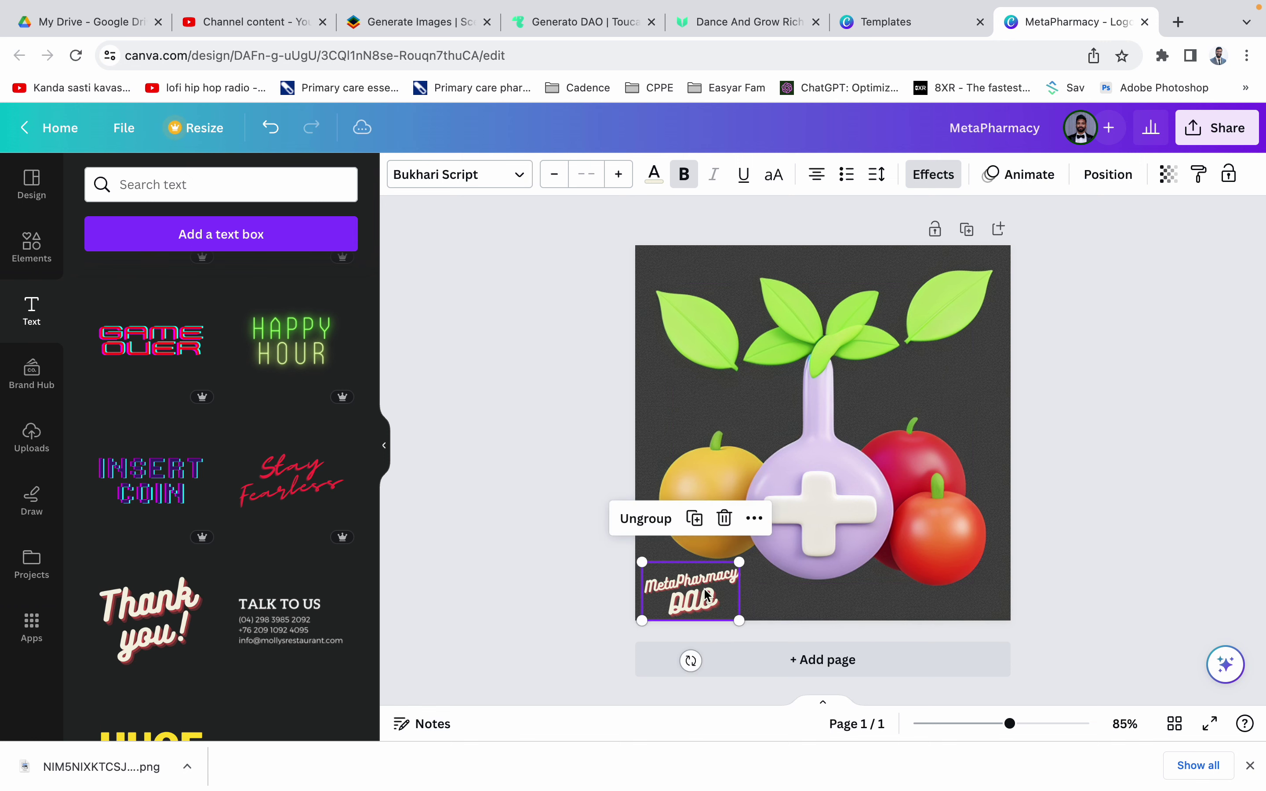
{"action": "left_click", "coordinate": [484, 544]}
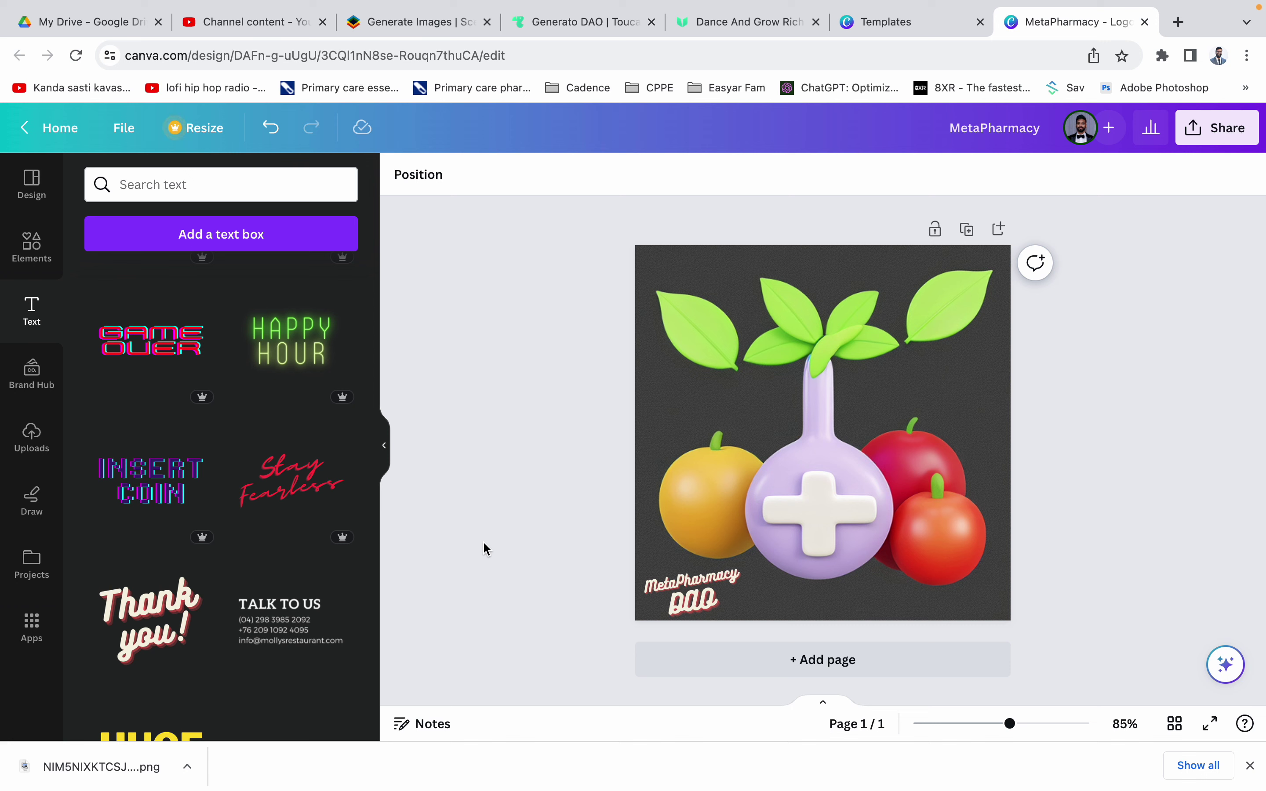
Step: Delete the DAO and MetaPharmacy texts from the logo design
{"action": "left_click", "coordinate": [708, 588]}
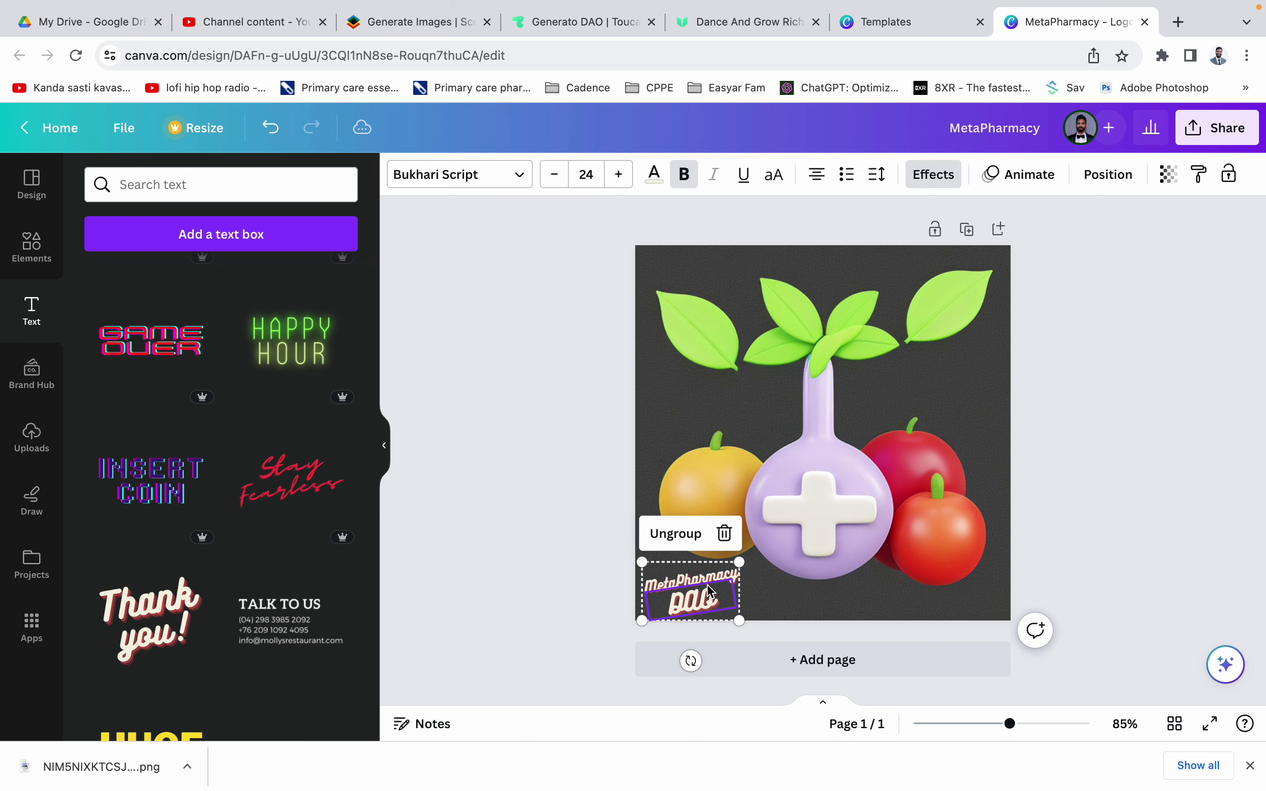
{"action": "left_click", "coordinate": [709, 590]}
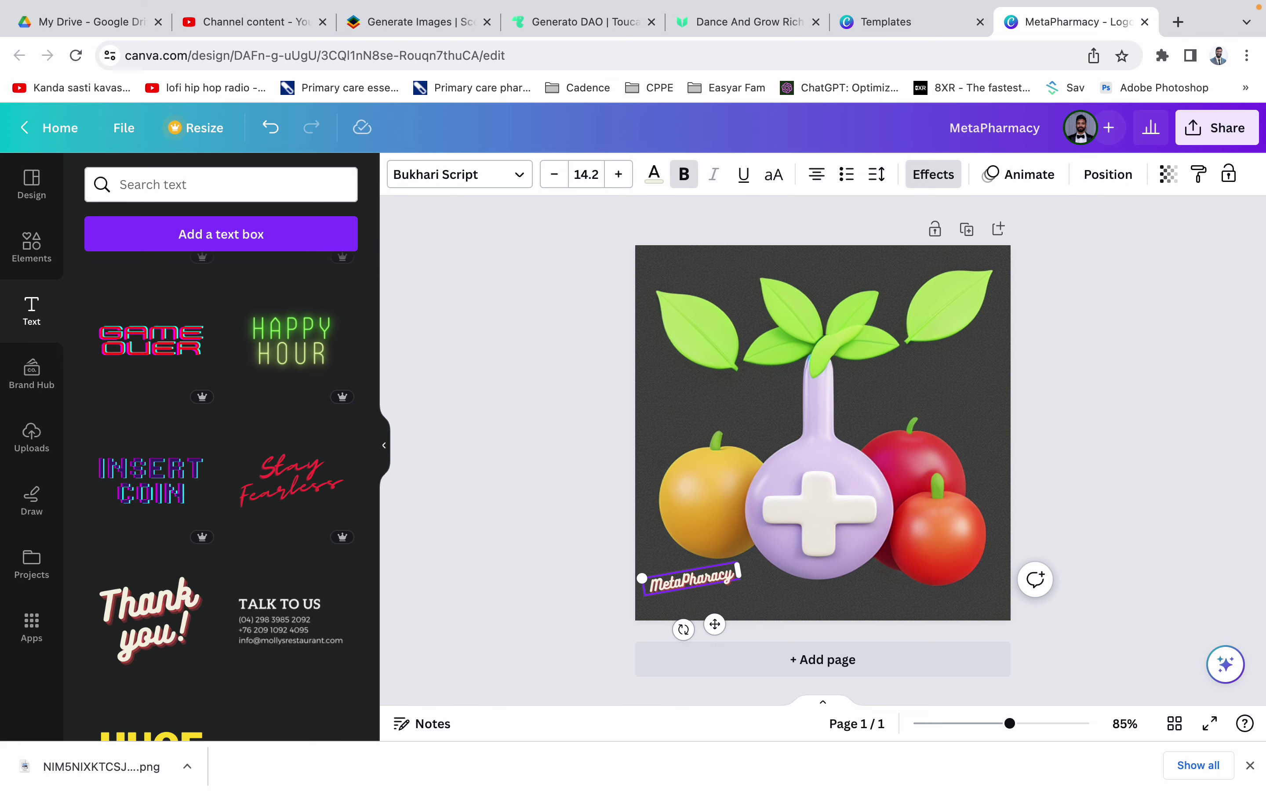
{"action": "left_click", "coordinate": [834, 605]}
{"action": "left_click", "coordinate": [705, 584]}
{"action": "key", "text": "Delete"}
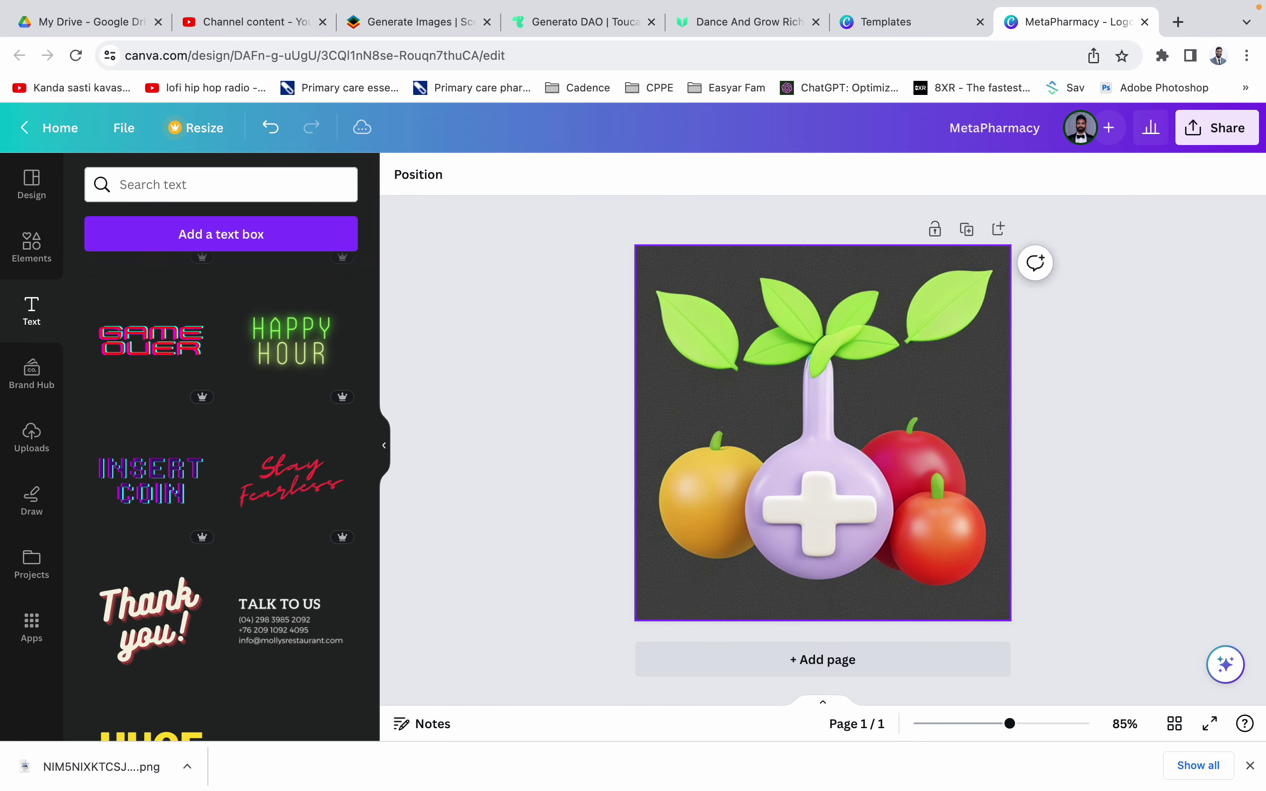
Step: Add a heading reading "MetaPharmacy DAO" over the flask image
{"action": "scroll", "coordinate": [208, 404], "scroll_direction": "up", "scroll_amount": 10}
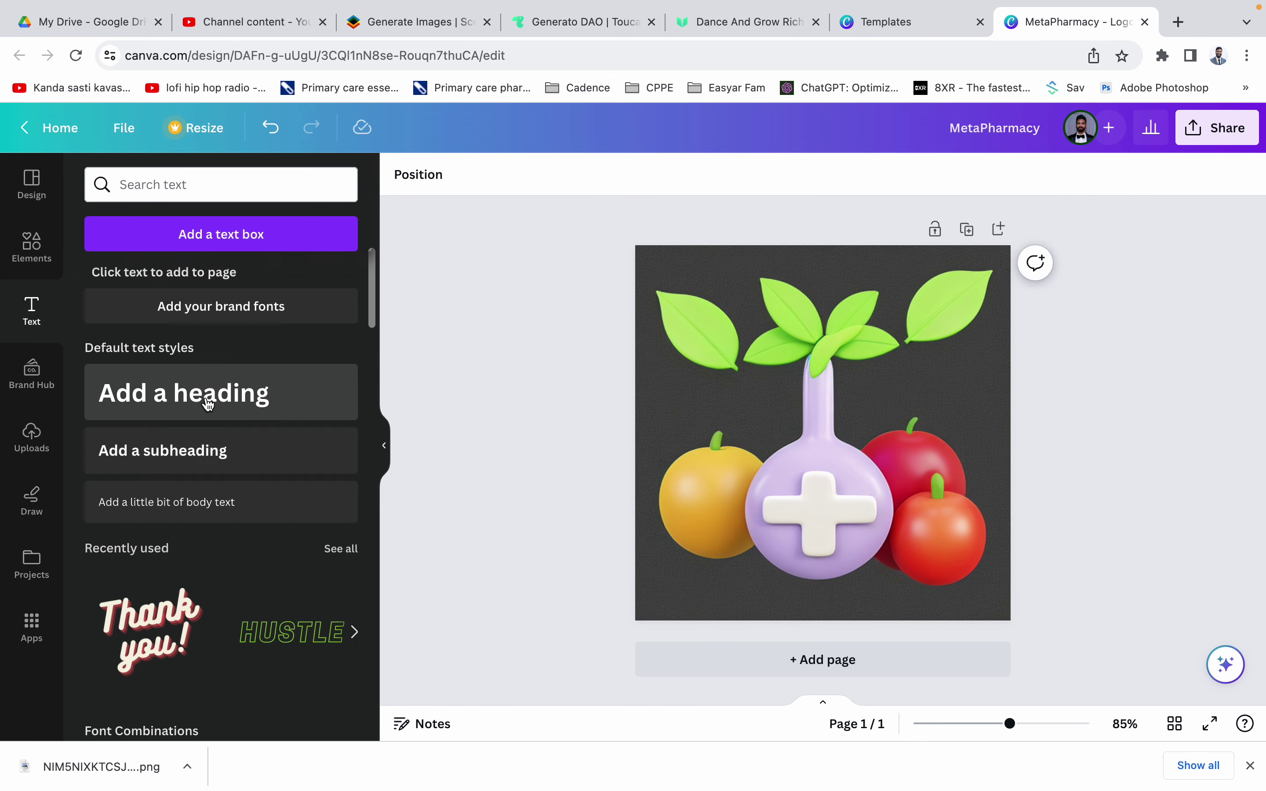
{"action": "left_click", "coordinate": [187, 419]}
{"action": "type", "text": "Me"}
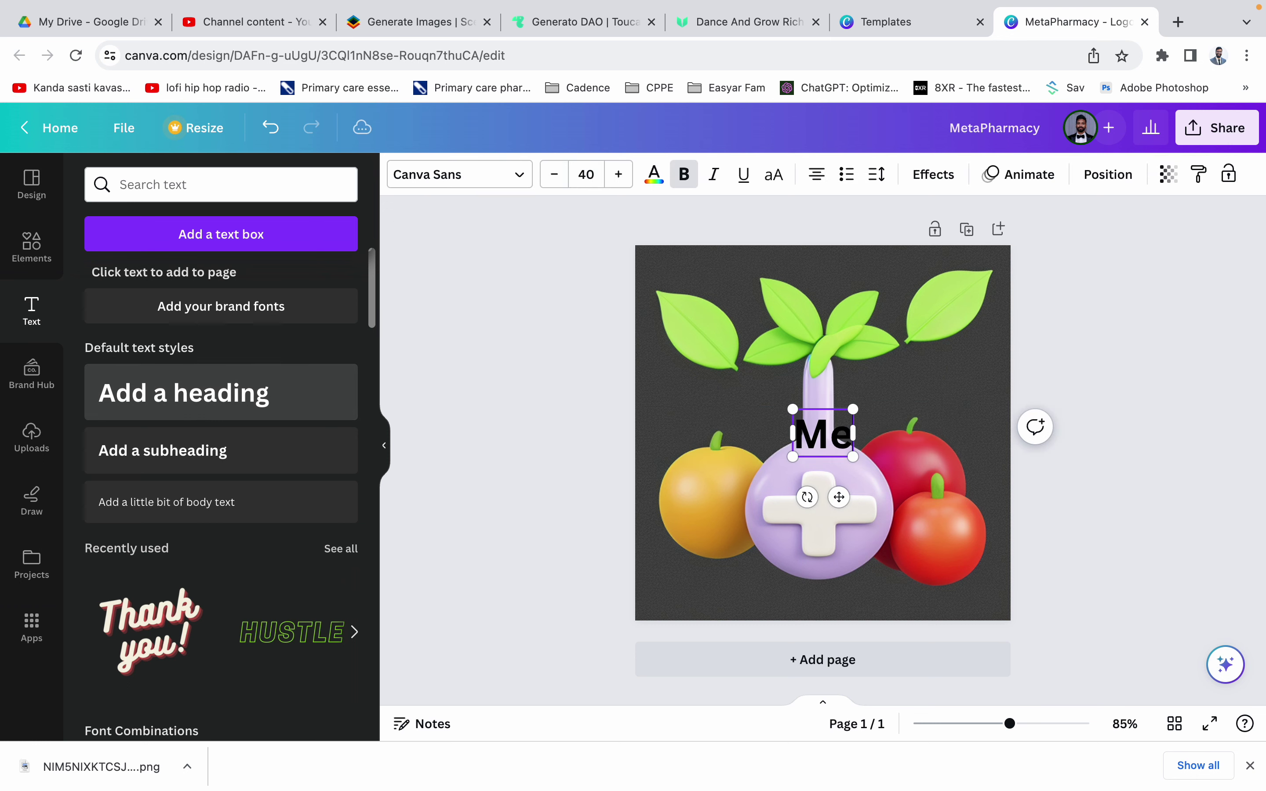
{"action": "type", "text": "taPharm"}
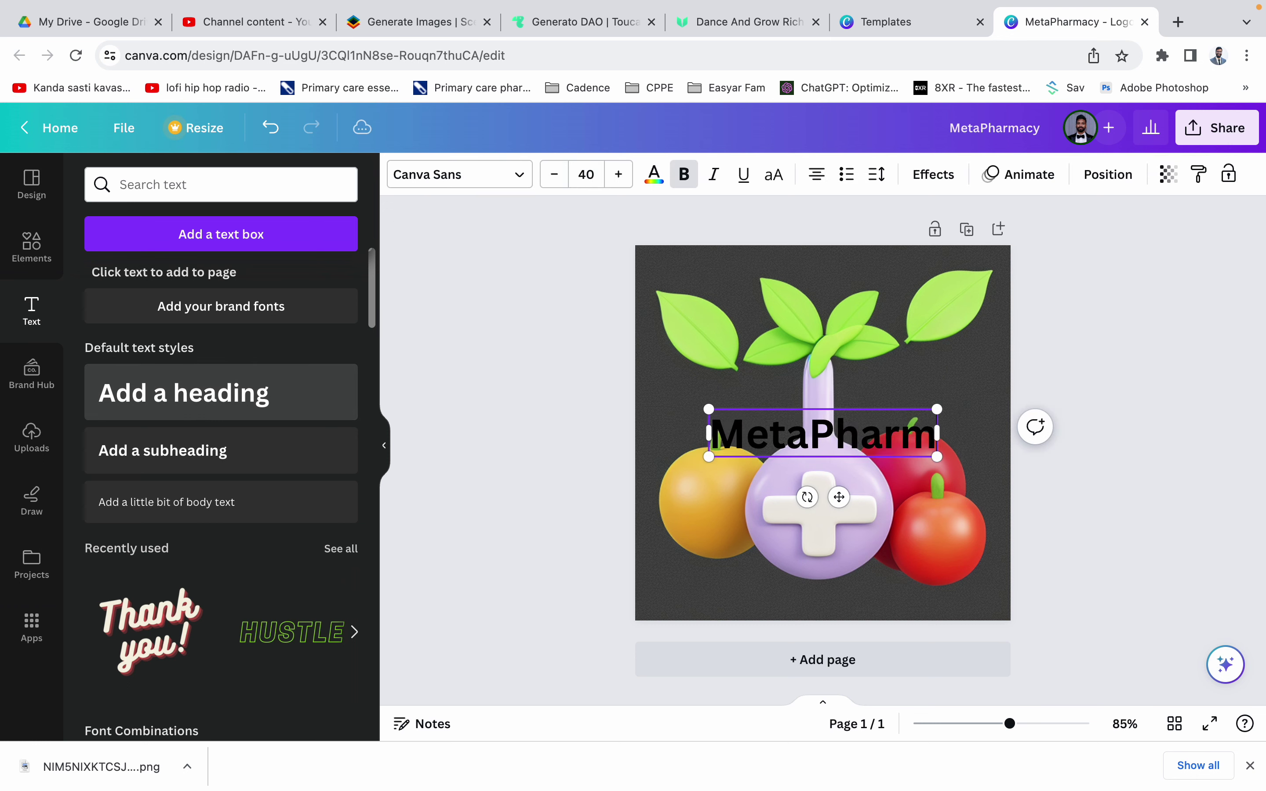
{"action": "type", "text": "acy DAO"}
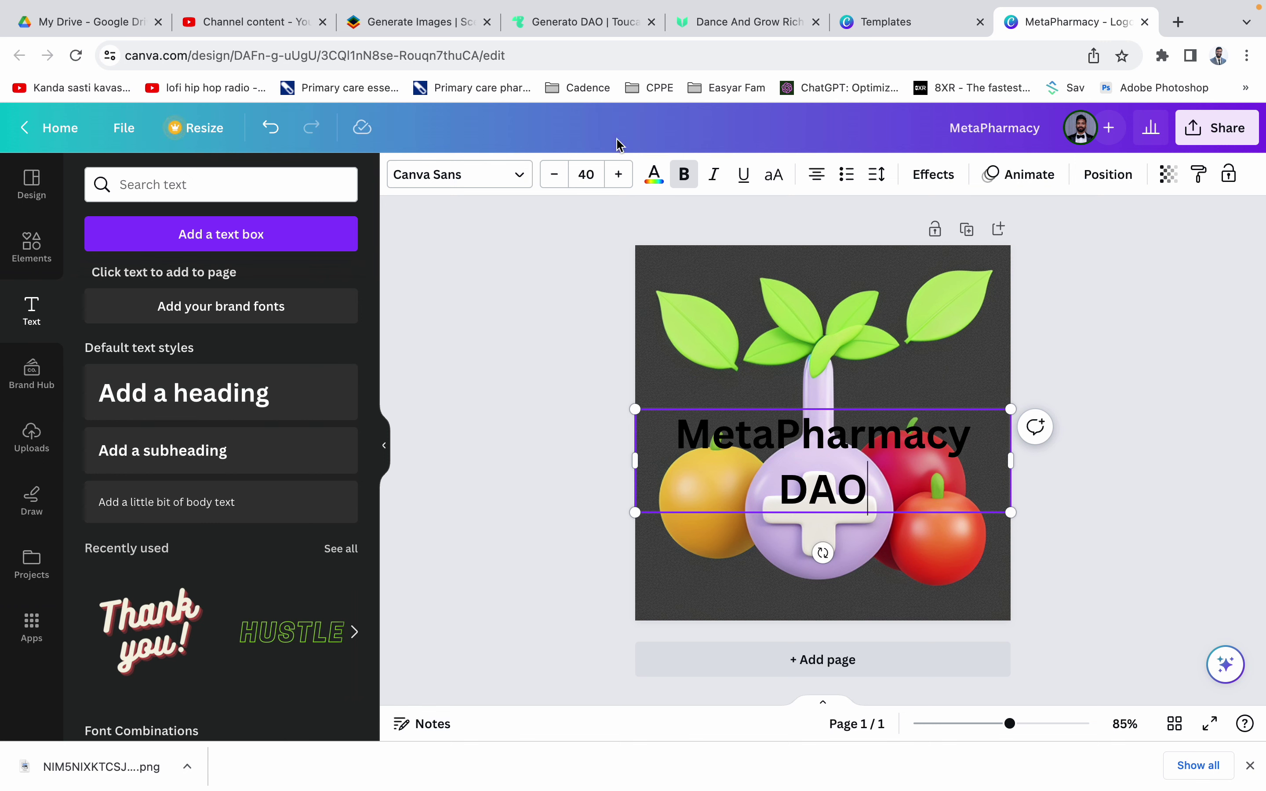
Step: Reduce the heading's font size to 35 so the text fits on one line
{"action": "left_click", "coordinate": [554, 179]}
{"action": "left_click", "coordinate": [555, 179]}
{"action": "left_click", "coordinate": [554, 178]}
{"action": "left_click", "coordinate": [555, 178]}
{"action": "left_click", "coordinate": [555, 178]}
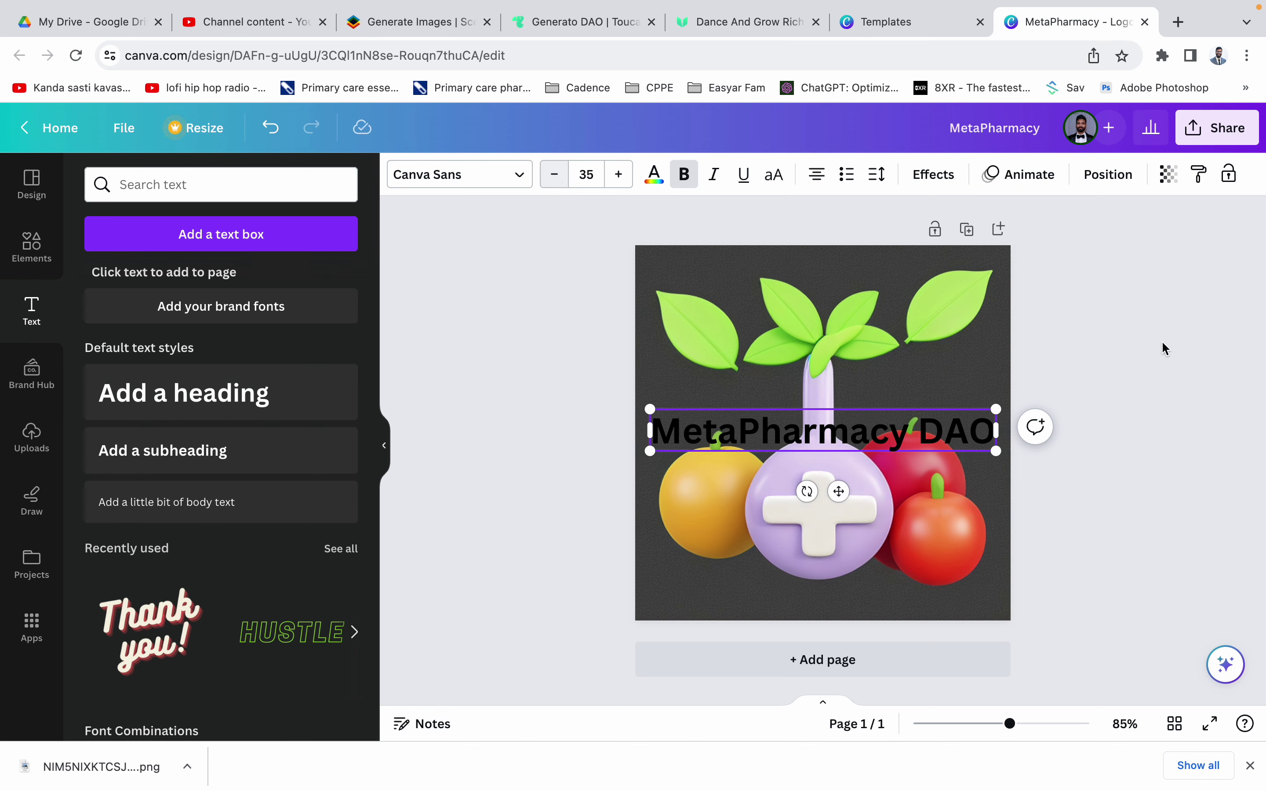
Step: Change the colour of the whole MetaPharmacy DAO heading to white
{"action": "left_click", "coordinate": [656, 176]}
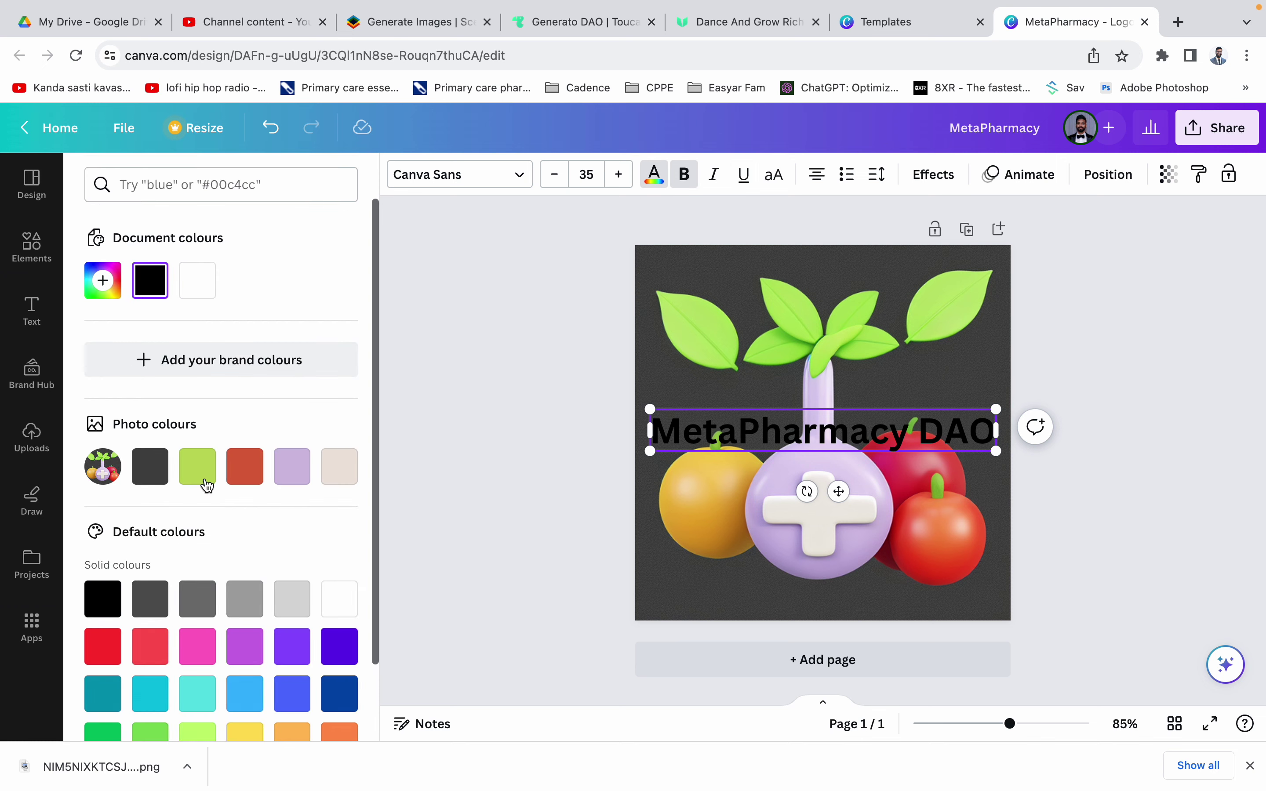
{"action": "left_click", "coordinate": [196, 651]}
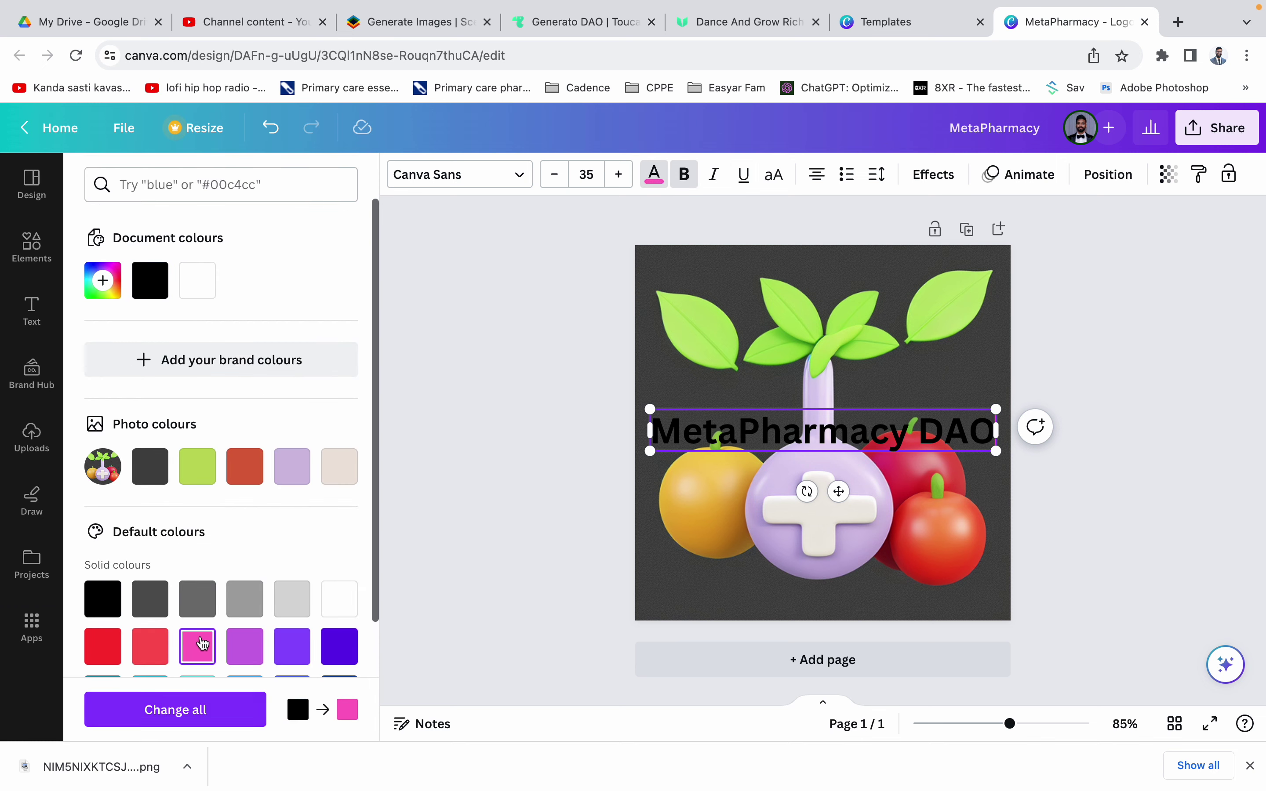
{"action": "scroll", "coordinate": [215, 639], "scroll_direction": "down", "scroll_amount": 3}
{"action": "left_click", "coordinate": [198, 572]}
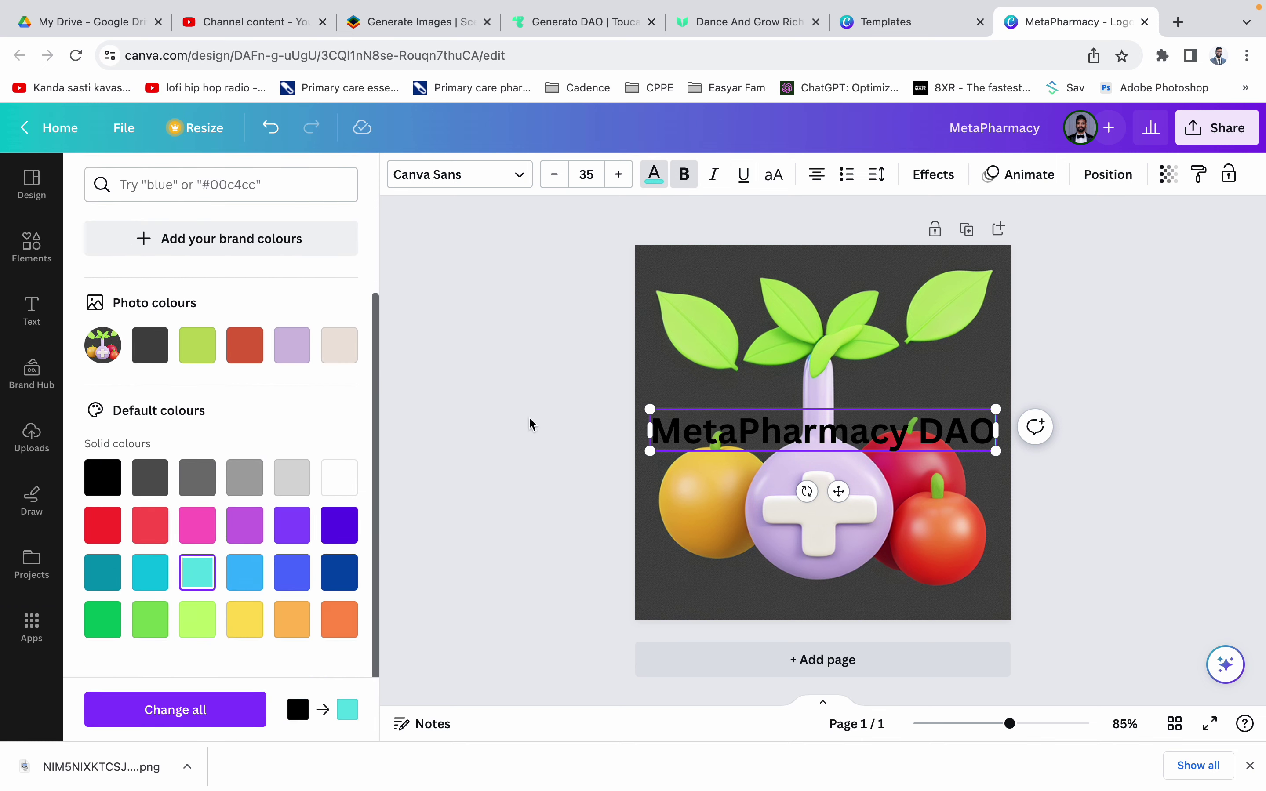
{"action": "triple_click", "coordinate": [829, 425]}
{"action": "left_click", "coordinate": [197, 526]}
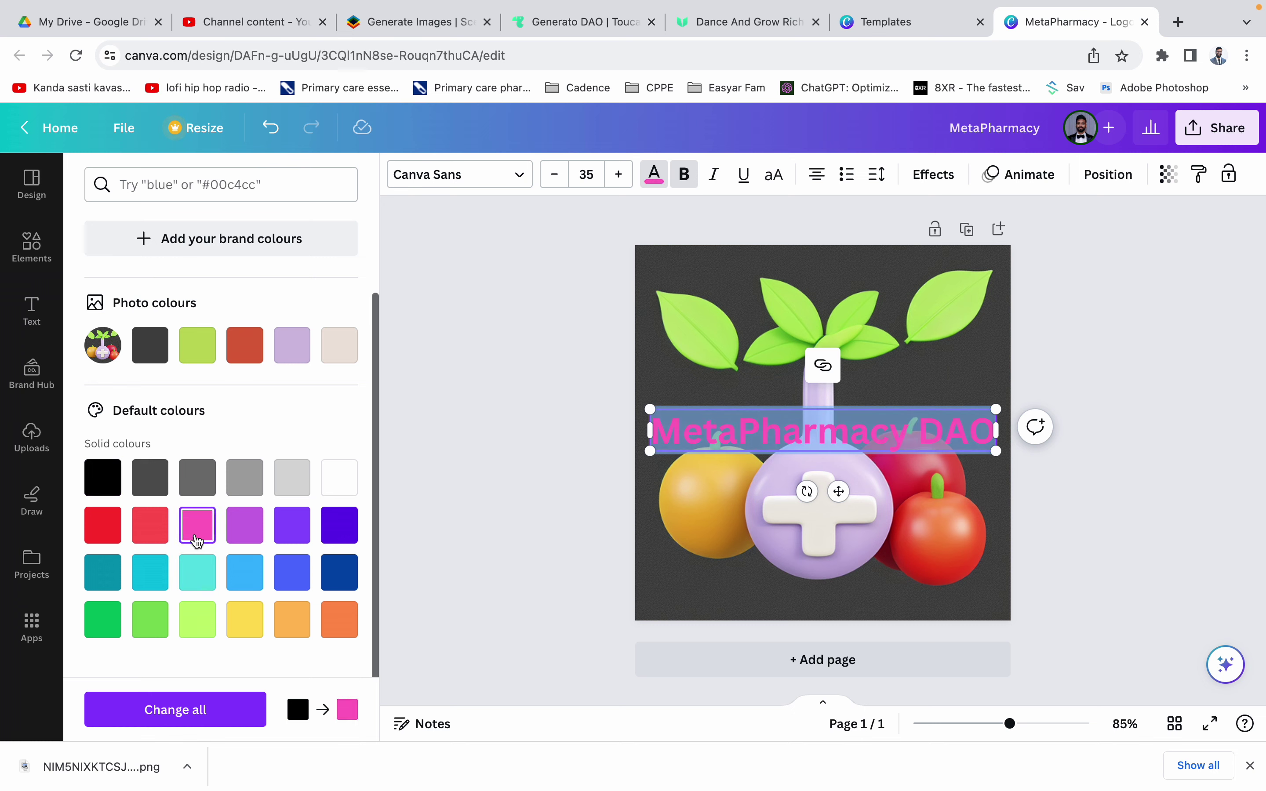
{"action": "left_click", "coordinate": [339, 486]}
{"action": "left_click", "coordinate": [1206, 531]}
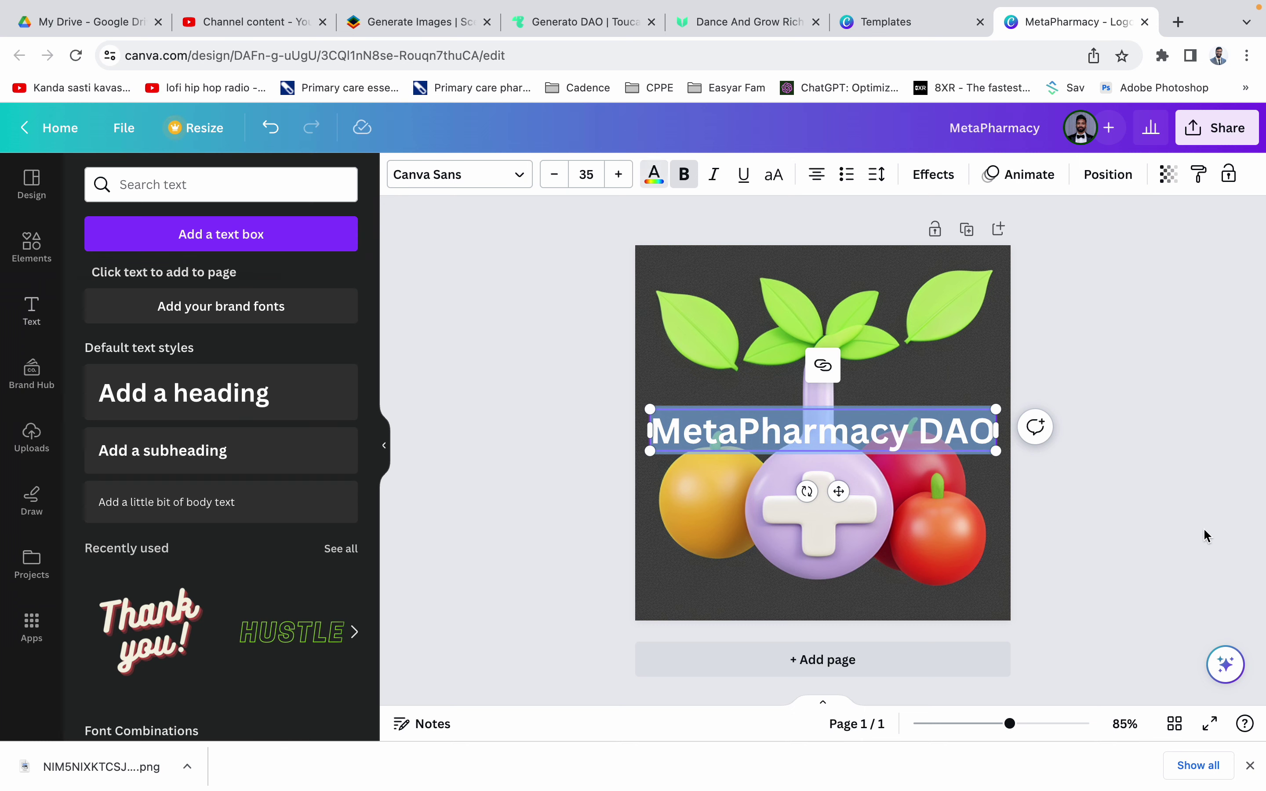
Step: Move the MetaPharmacy DAO heading to the bottom of the logo and reduce its font size to 26
{"action": "left_click", "coordinate": [1142, 525]}
{"action": "left_click_drag", "start_coordinate": [850, 431], "coordinate": [839, 593]}
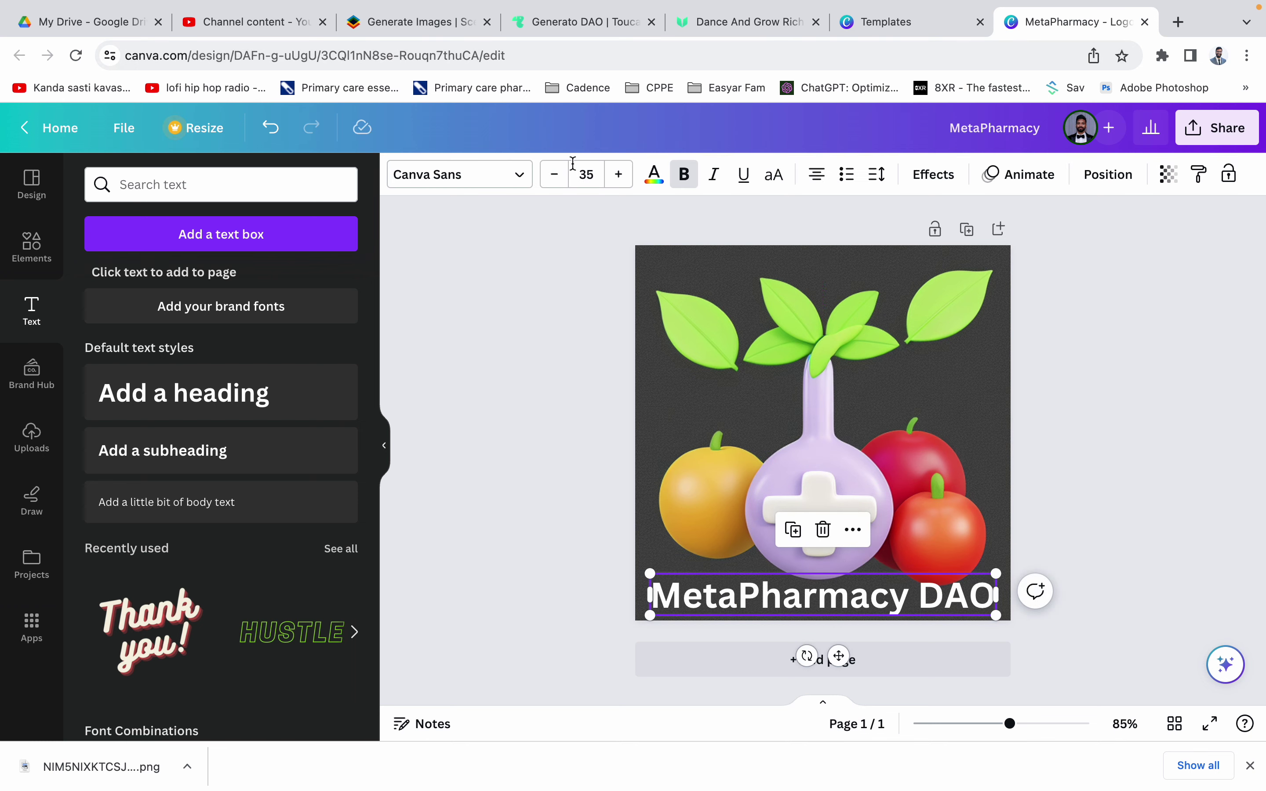
{"action": "left_click", "coordinate": [554, 174]}
{"action": "left_click", "coordinate": [554, 174]}
{"action": "left_click", "coordinate": [554, 174]}
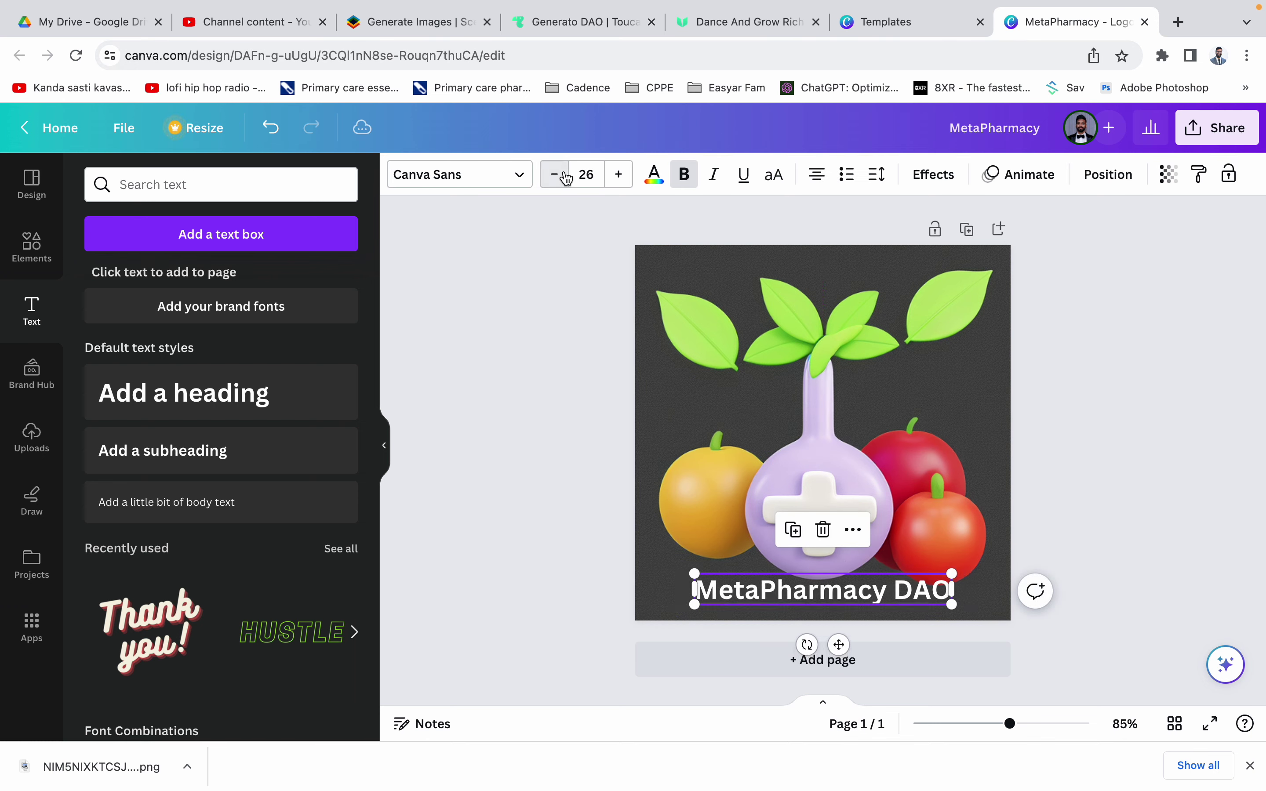
Step: Shift the heading slightly lower, horizontally centred beneath the flask, and deselect it
{"action": "left_click", "coordinate": [1029, 544]}
{"action": "left_click_drag", "start_coordinate": [840, 590], "coordinate": [839, 600]}
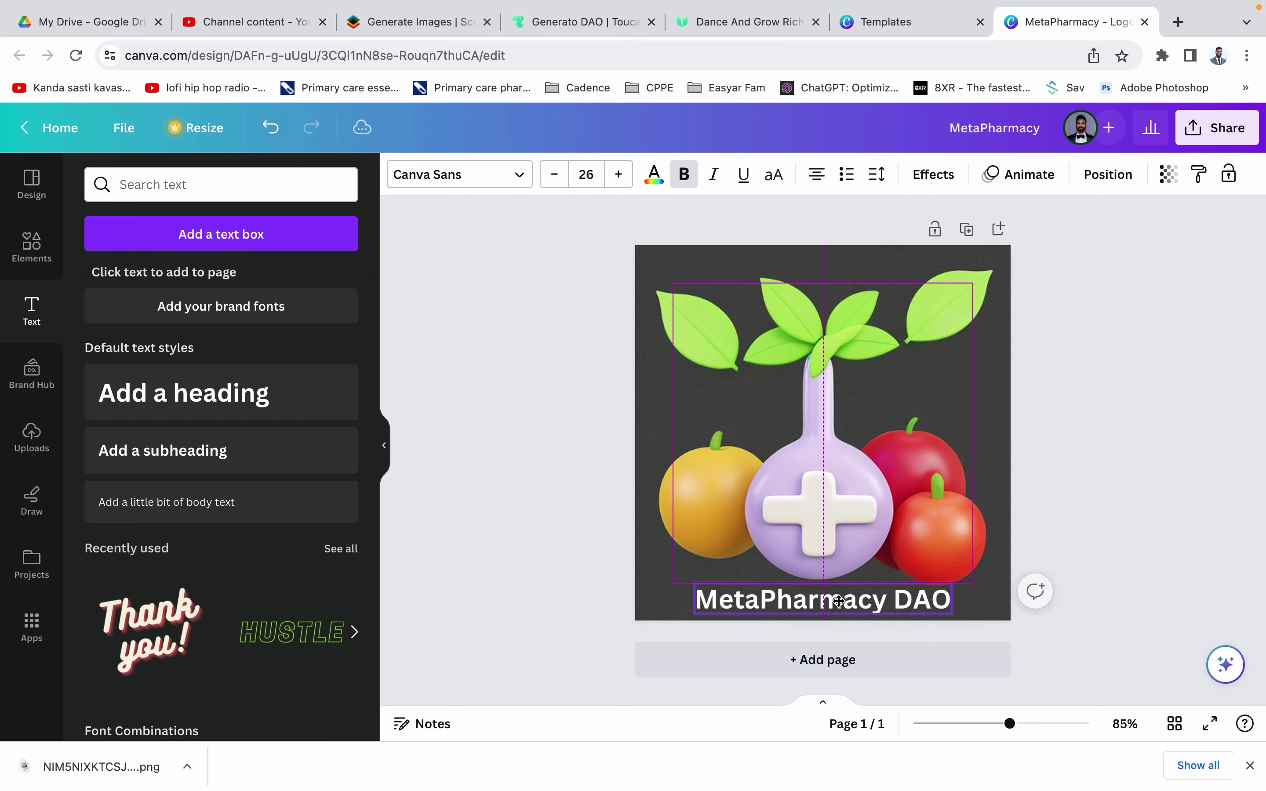
{"action": "left_click", "coordinate": [1186, 471]}
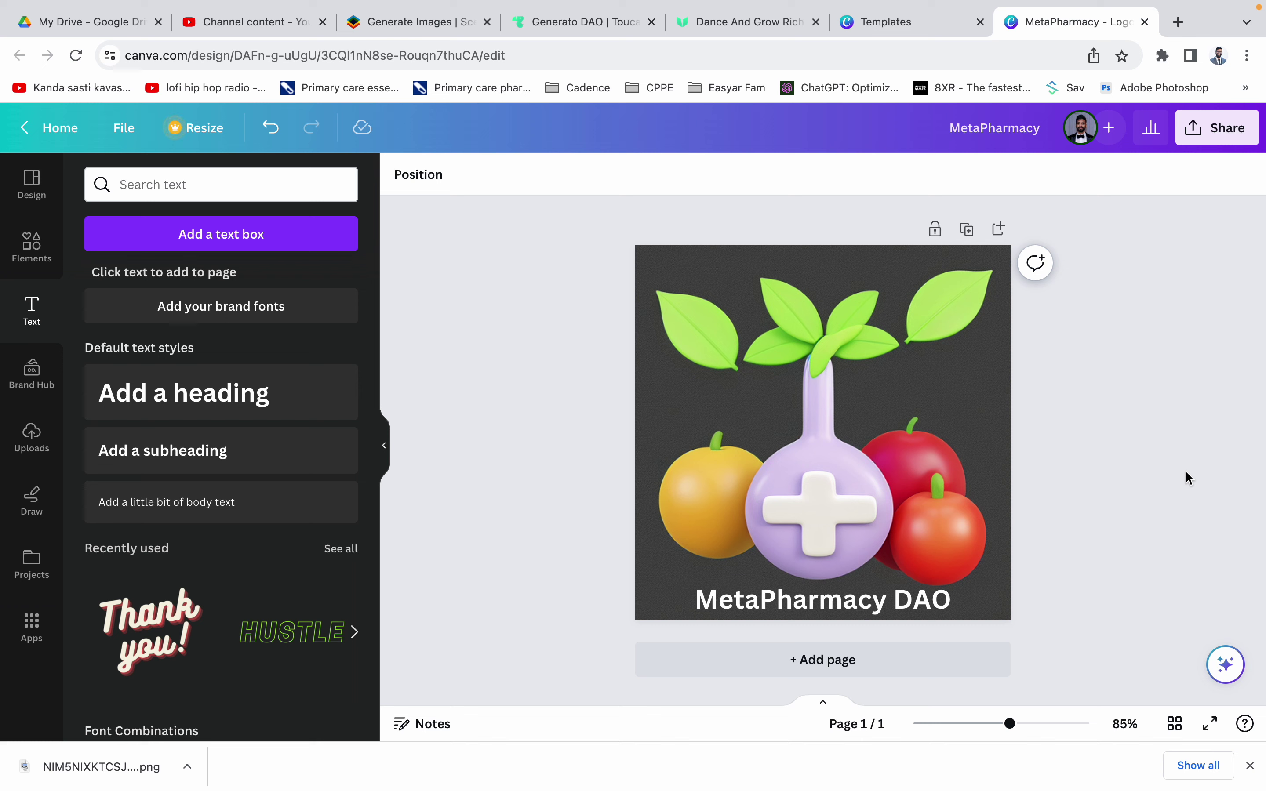
{"action": "mouse_move", "coordinate": [813, 610]}
{"action": "left_mouse_down"}
{"action": "mouse_move", "coordinate": [808, 268]}
{"action": "mouse_move", "coordinate": [781, 704]}
{"action": "mouse_move", "coordinate": [800, 602]}
{"action": "mouse_move", "coordinate": [817, 602]}
{"action": "left_mouse_up"}
{"action": "left_click", "coordinate": [1115, 484]}
Step: Download the finished MetaPharmacy logo design as a PNG file
{"action": "left_click", "coordinate": [1219, 127]}
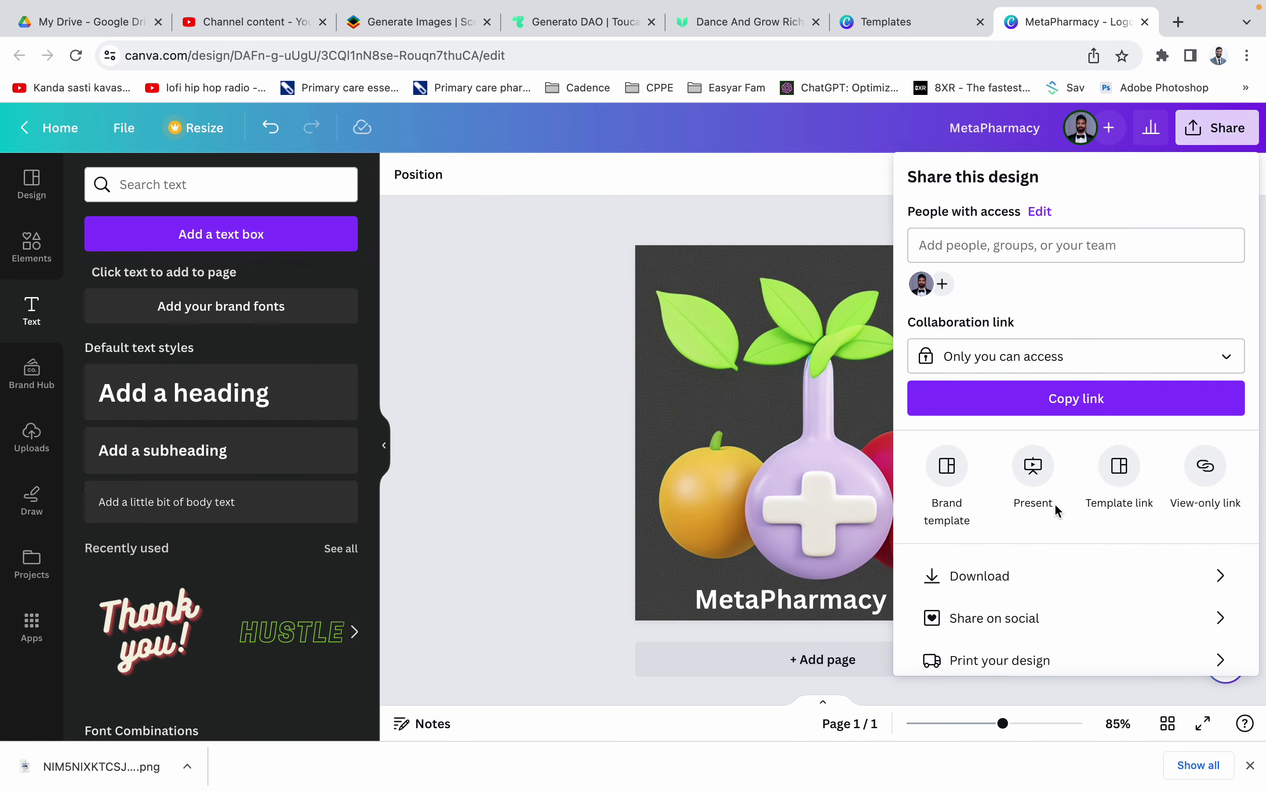
{"action": "left_click", "coordinate": [1057, 574]}
{"action": "left_click", "coordinate": [1137, 456]}
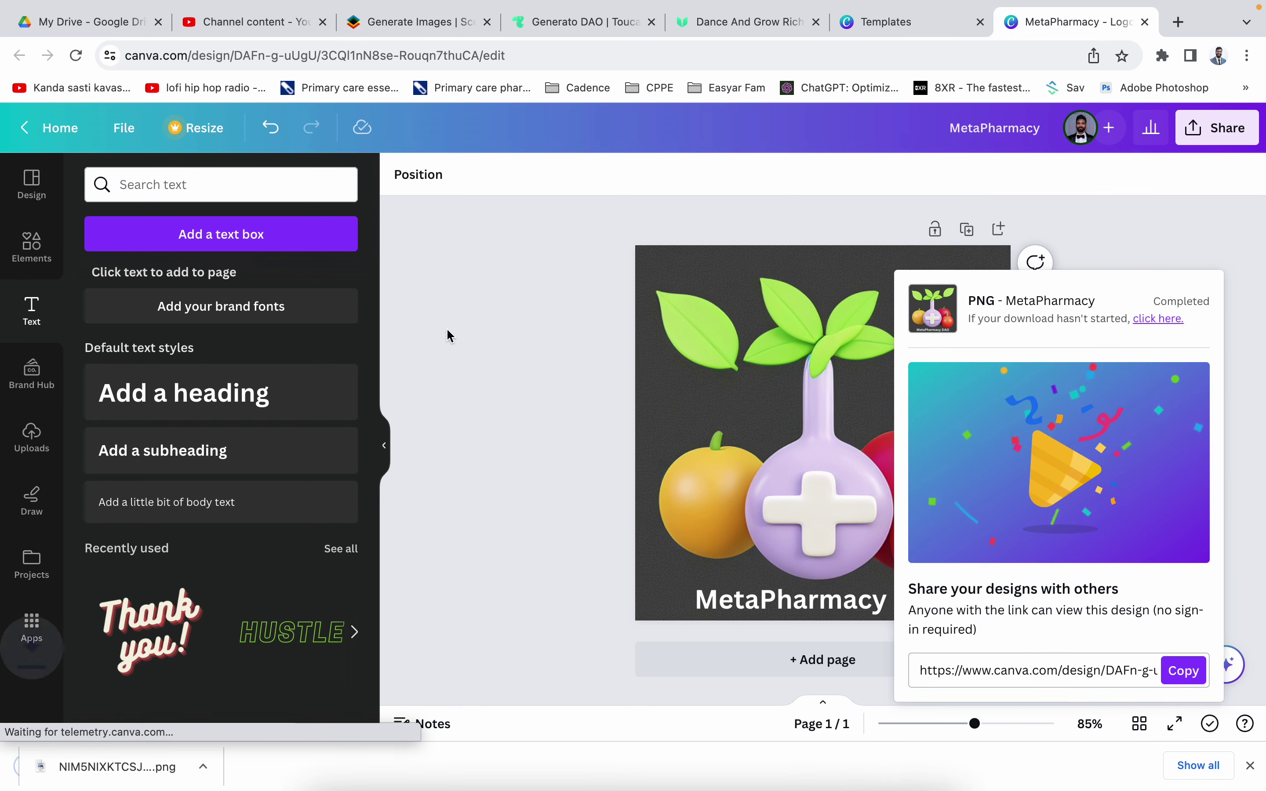
{"action": "left_click", "coordinate": [448, 329]}
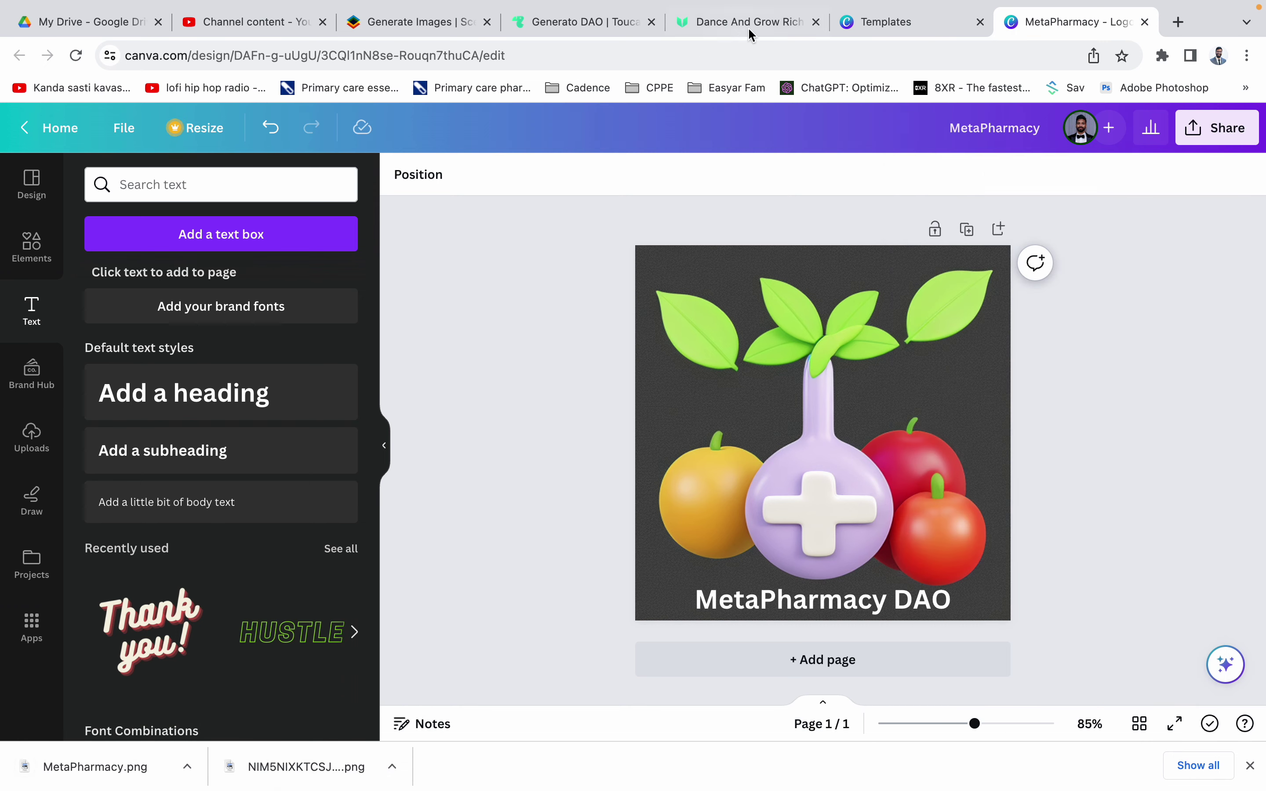
Step: Switch to Toucans and upload MetaPharmacy.png from Downloads as the DAO's logo
{"action": "left_click", "coordinate": [535, 22]}
{"action": "left_click", "coordinate": [616, 466]}
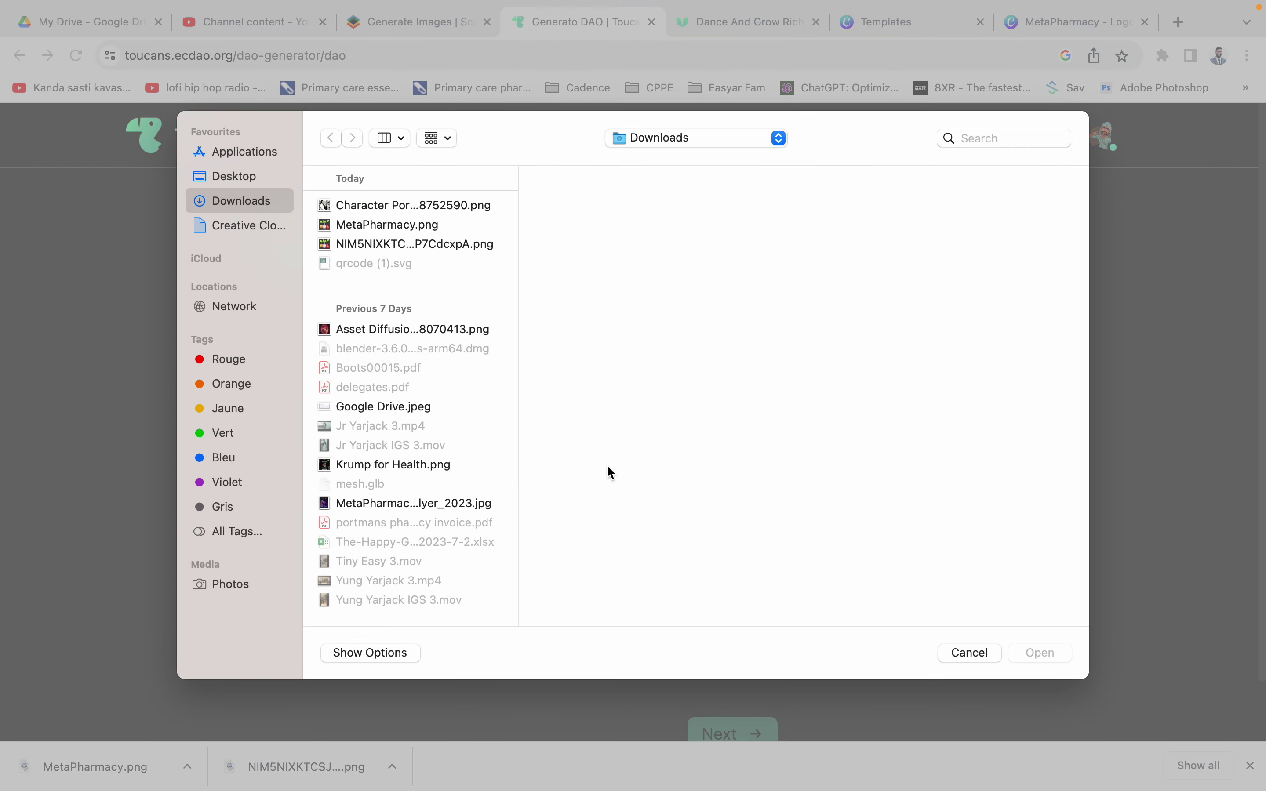
{"action": "left_click", "coordinate": [411, 225]}
{"action": "left_click", "coordinate": [1038, 649]}
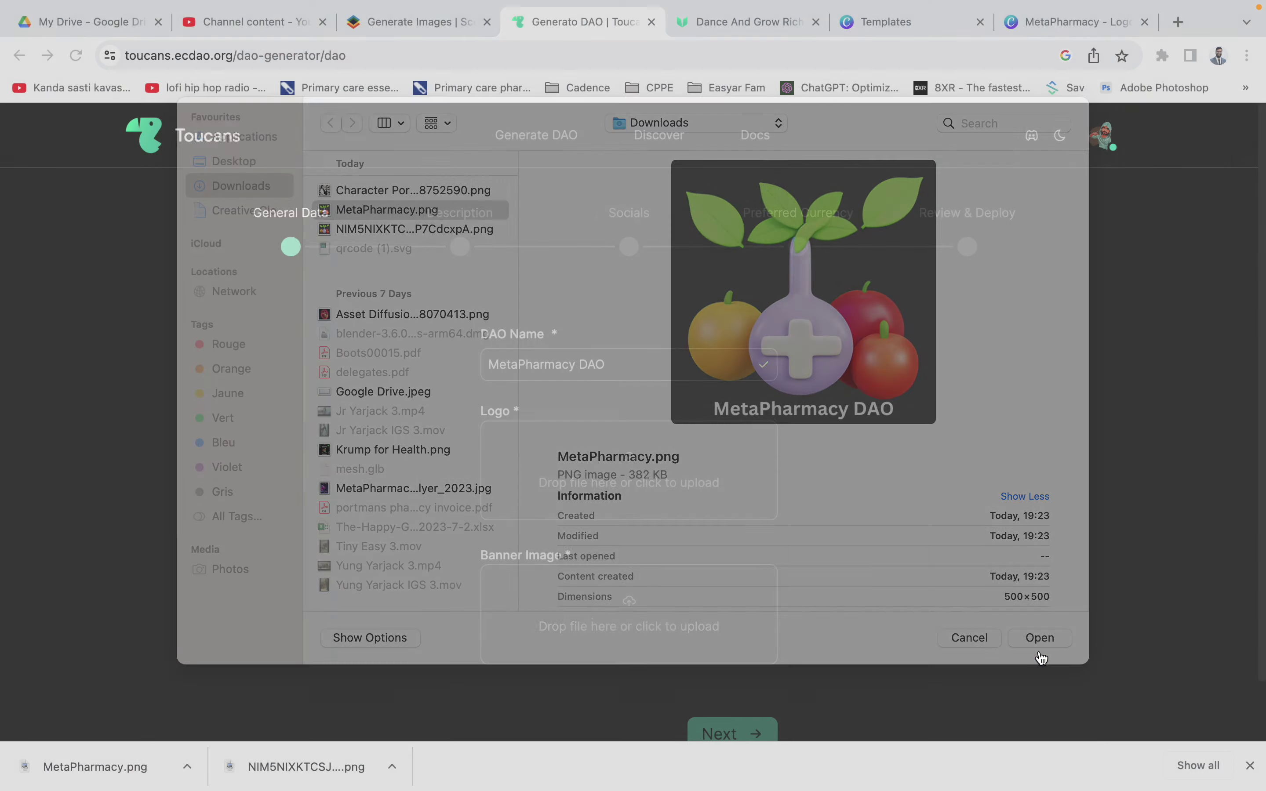
{"action": "scroll", "coordinate": [926, 333], "scroll_direction": "down", "scroll_amount": 3}
{"action": "scroll", "coordinate": [930, 333], "scroll_direction": "up", "scroll_amount": 1}
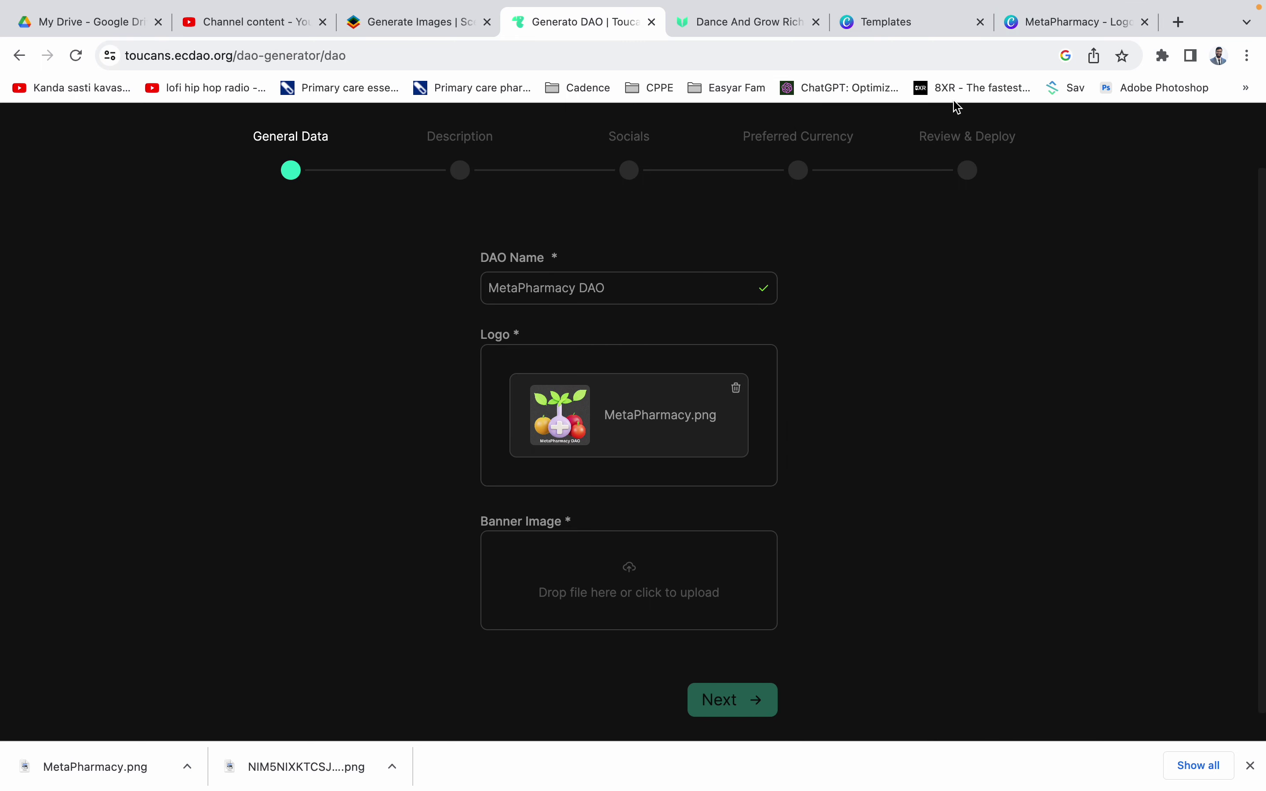
Step: Switch to Scenario and return from the flask image's detail view to the image generation page
{"action": "left_click", "coordinate": [1054, 24]}
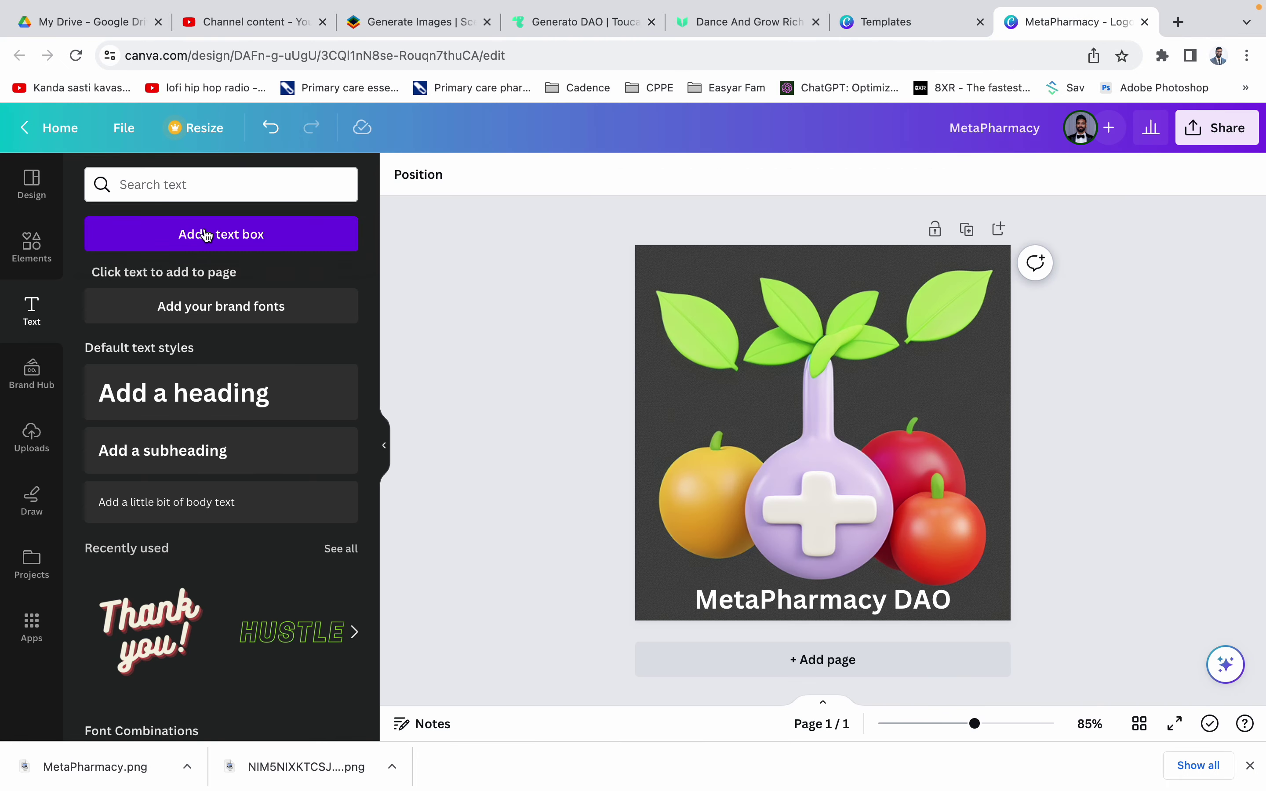
{"action": "left_click", "coordinate": [557, 22]}
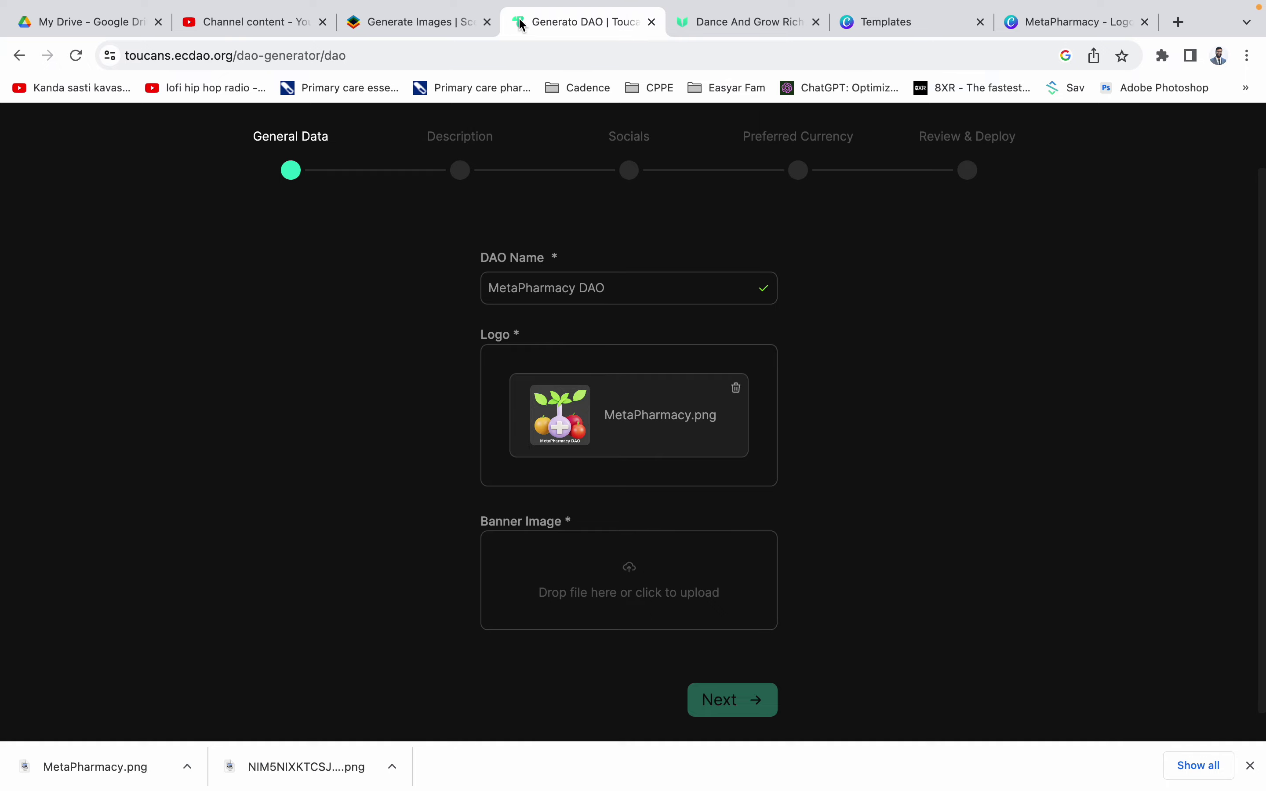
{"action": "left_click", "coordinate": [383, 23]}
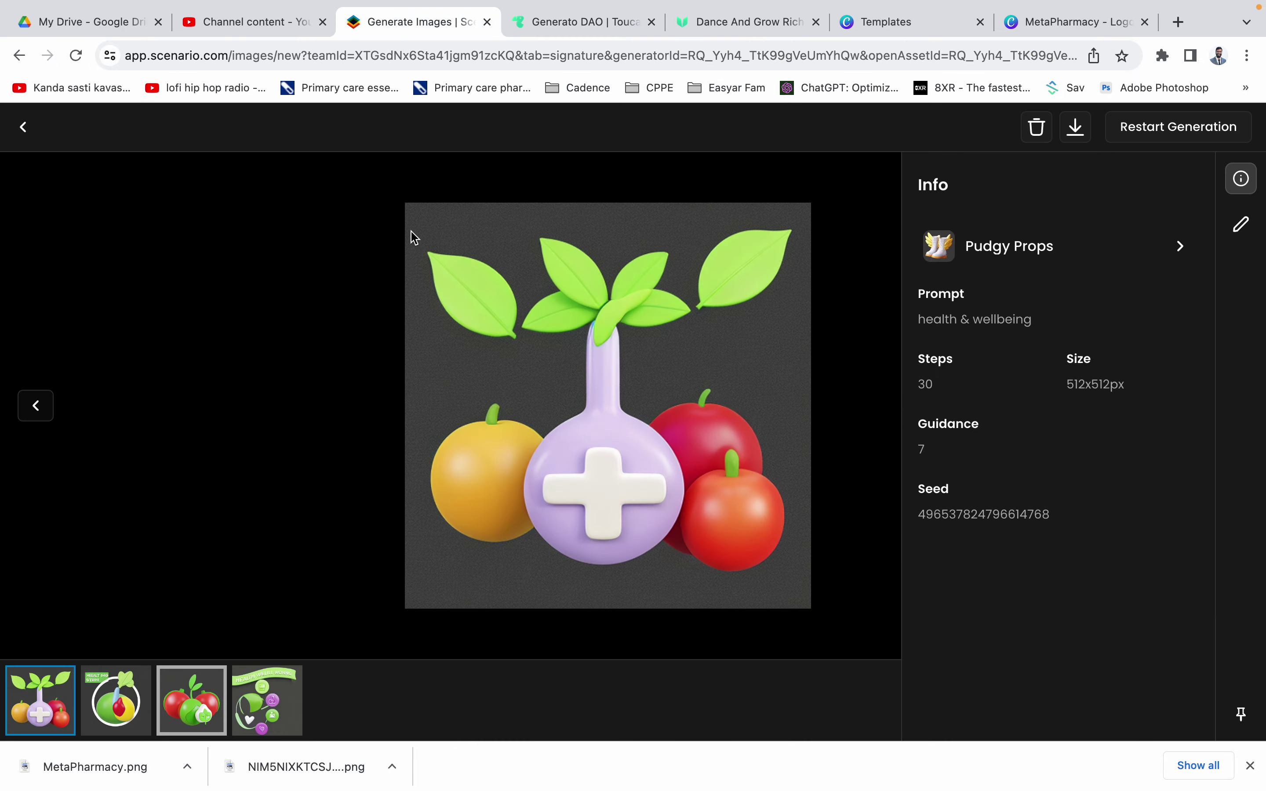
{"action": "left_click", "coordinate": [26, 129]}
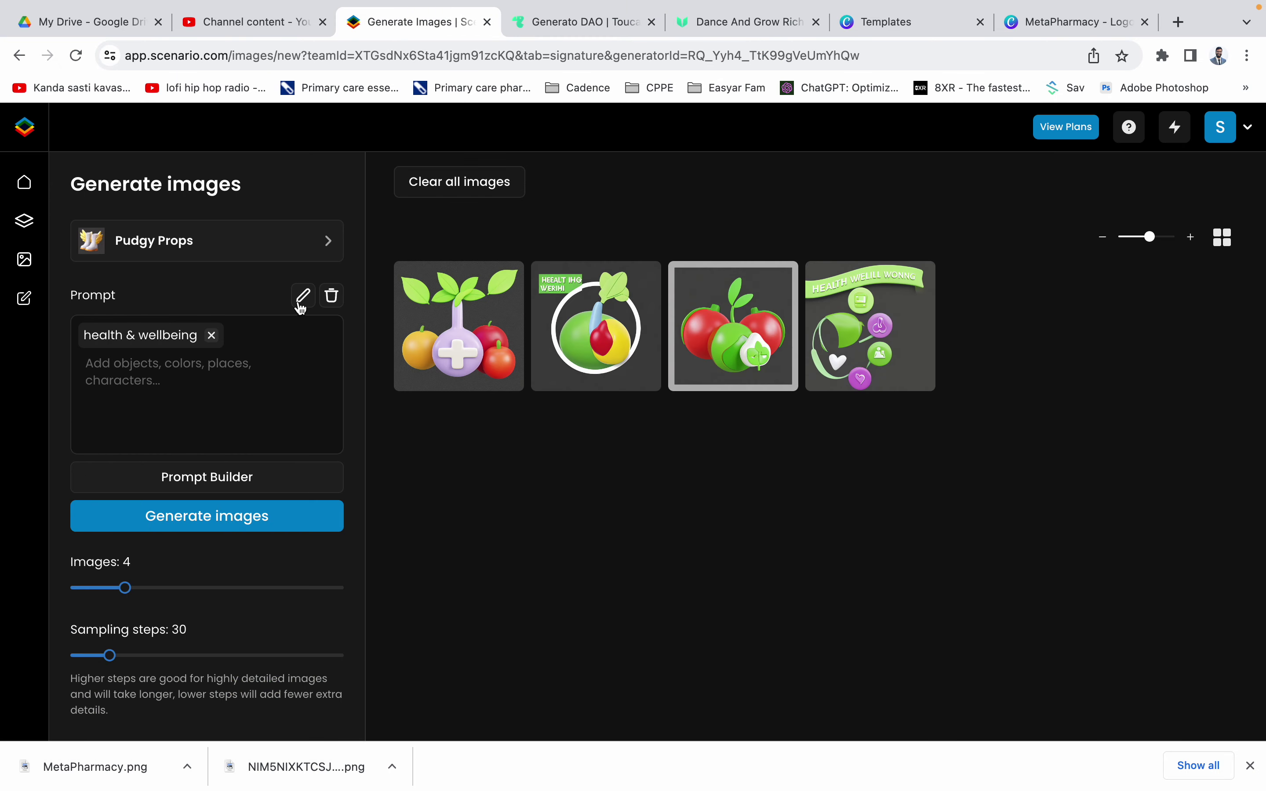
Step: Open the choice of generators and look through the Sandbox examples for a style suited to the banner
{"action": "left_click", "coordinate": [199, 247]}
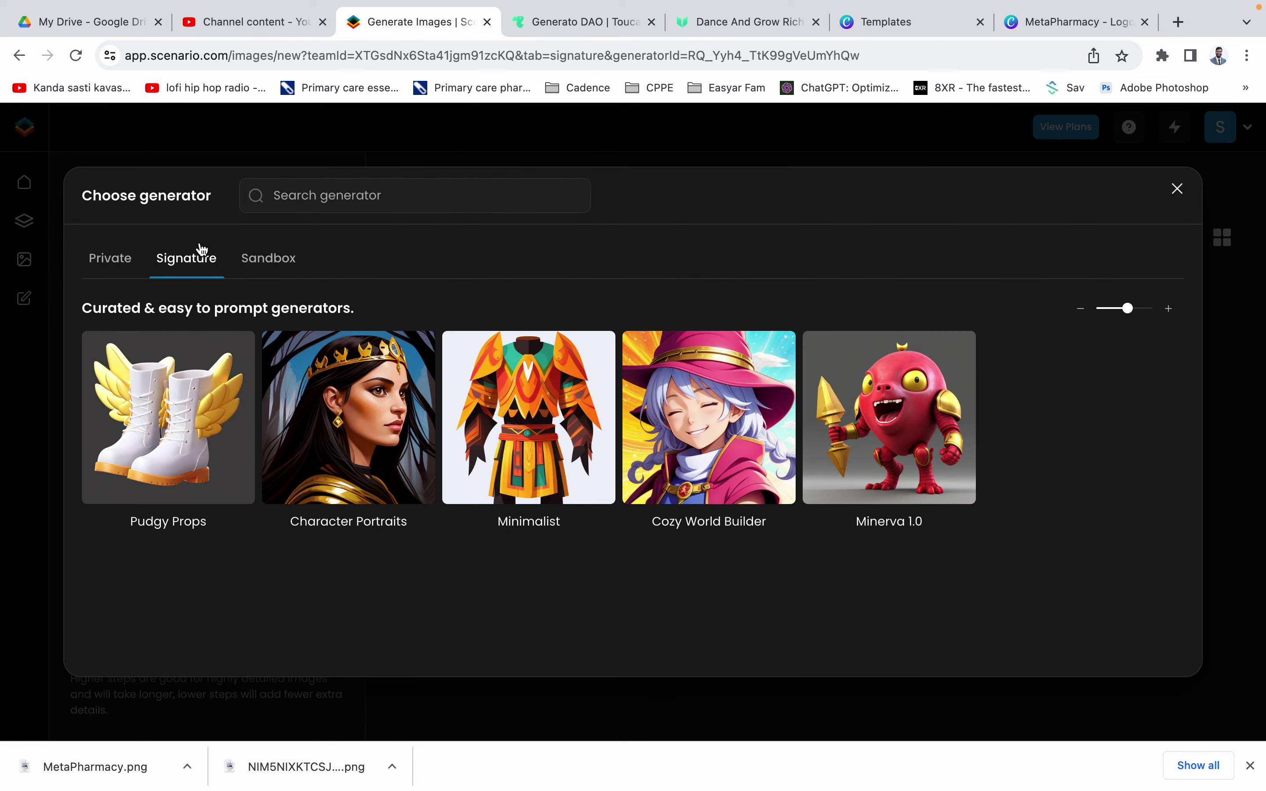
{"action": "left_click", "coordinate": [283, 273]}
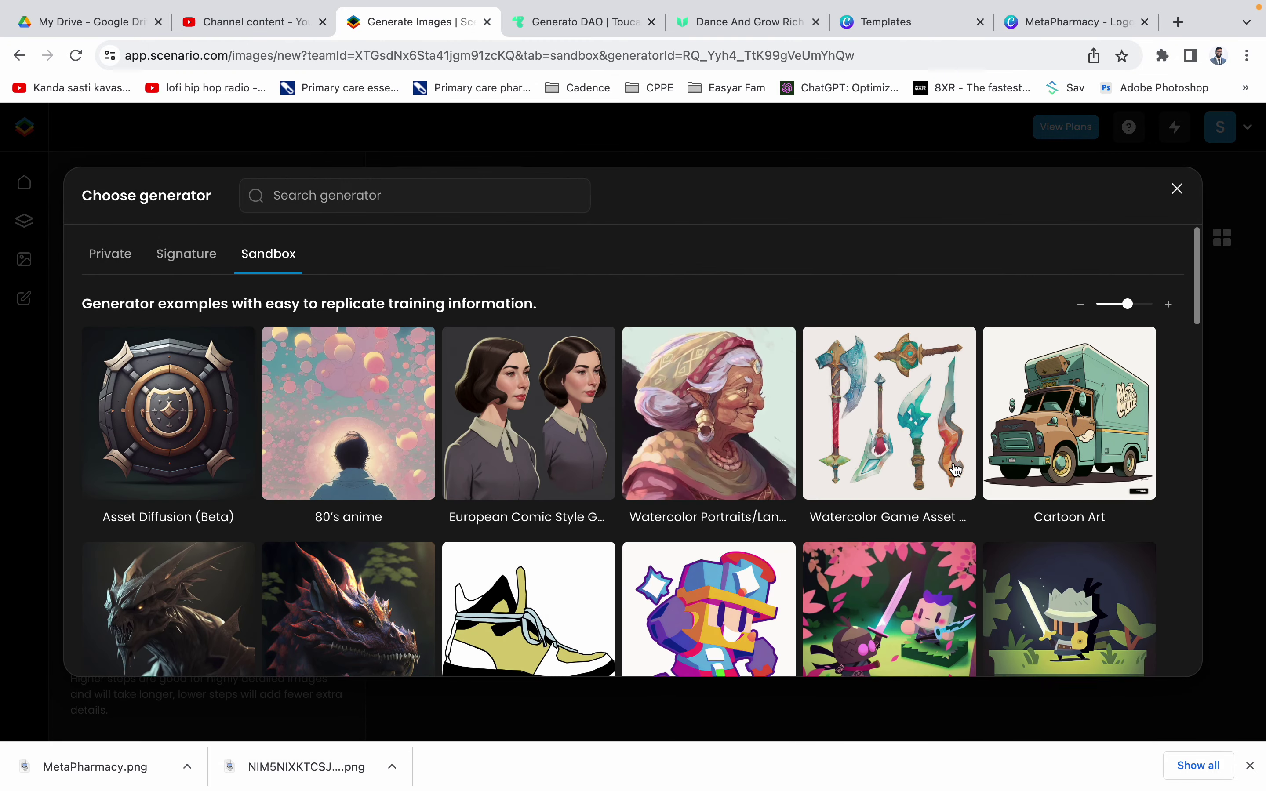
{"action": "scroll", "coordinate": [955, 470], "scroll_direction": "down", "scroll_amount": 5}
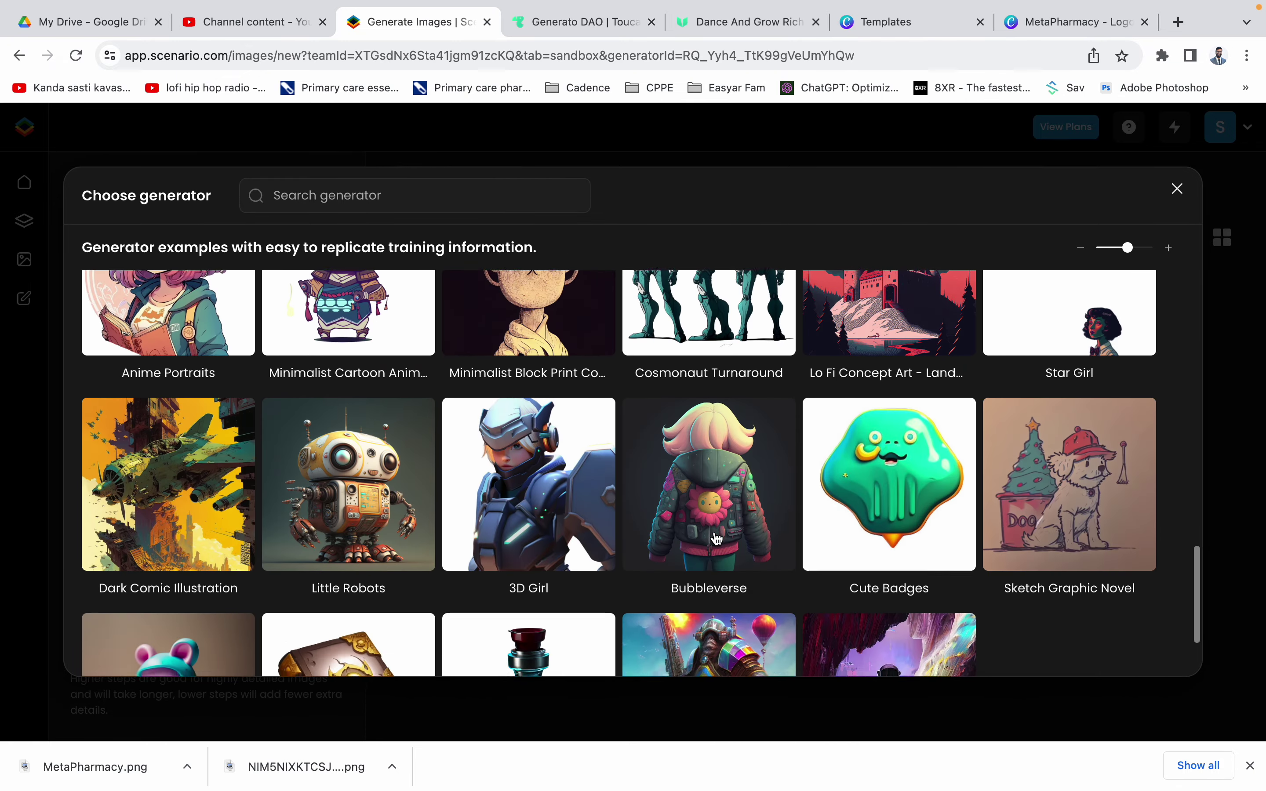
{"action": "scroll", "coordinate": [716, 538], "scroll_direction": "down", "scroll_amount": 1}
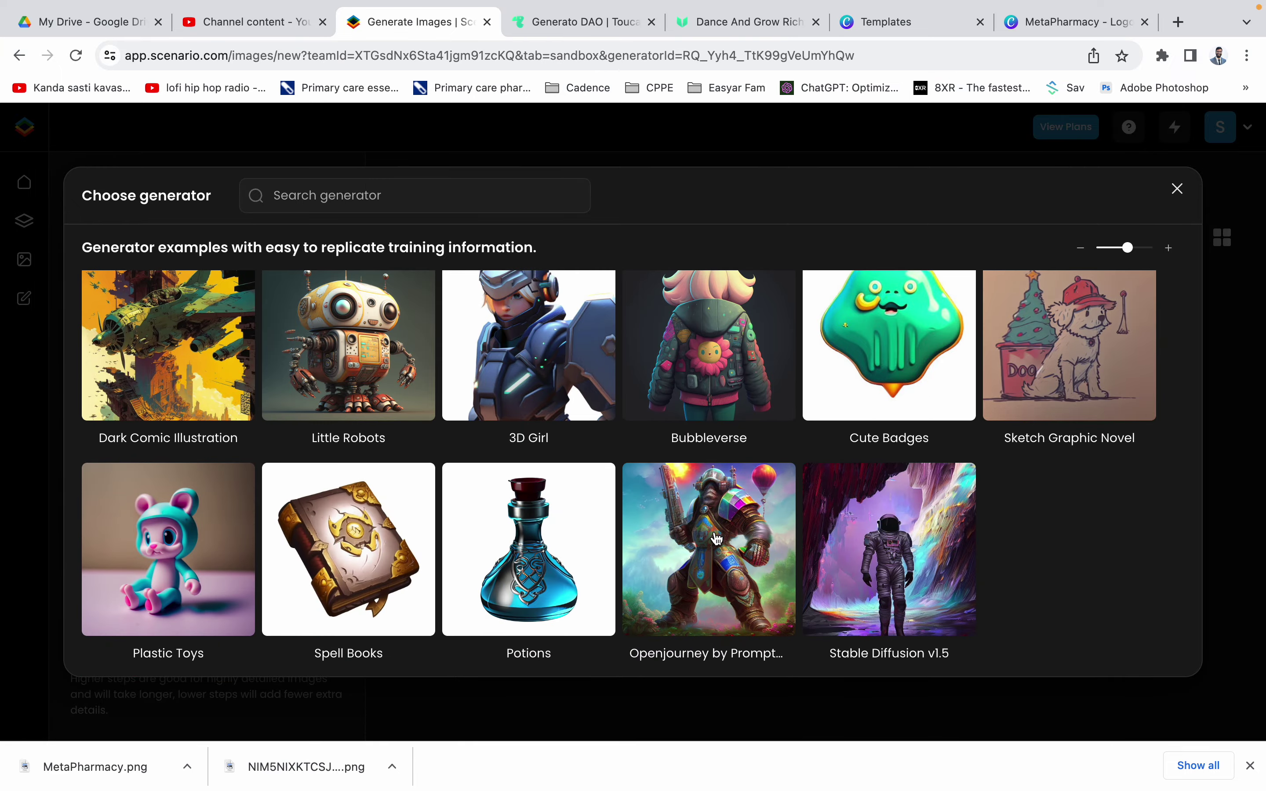
{"action": "scroll", "coordinate": [717, 537], "scroll_direction": "up", "scroll_amount": 4}
{"action": "scroll", "coordinate": [718, 538], "scroll_direction": "up", "scroll_amount": 5}
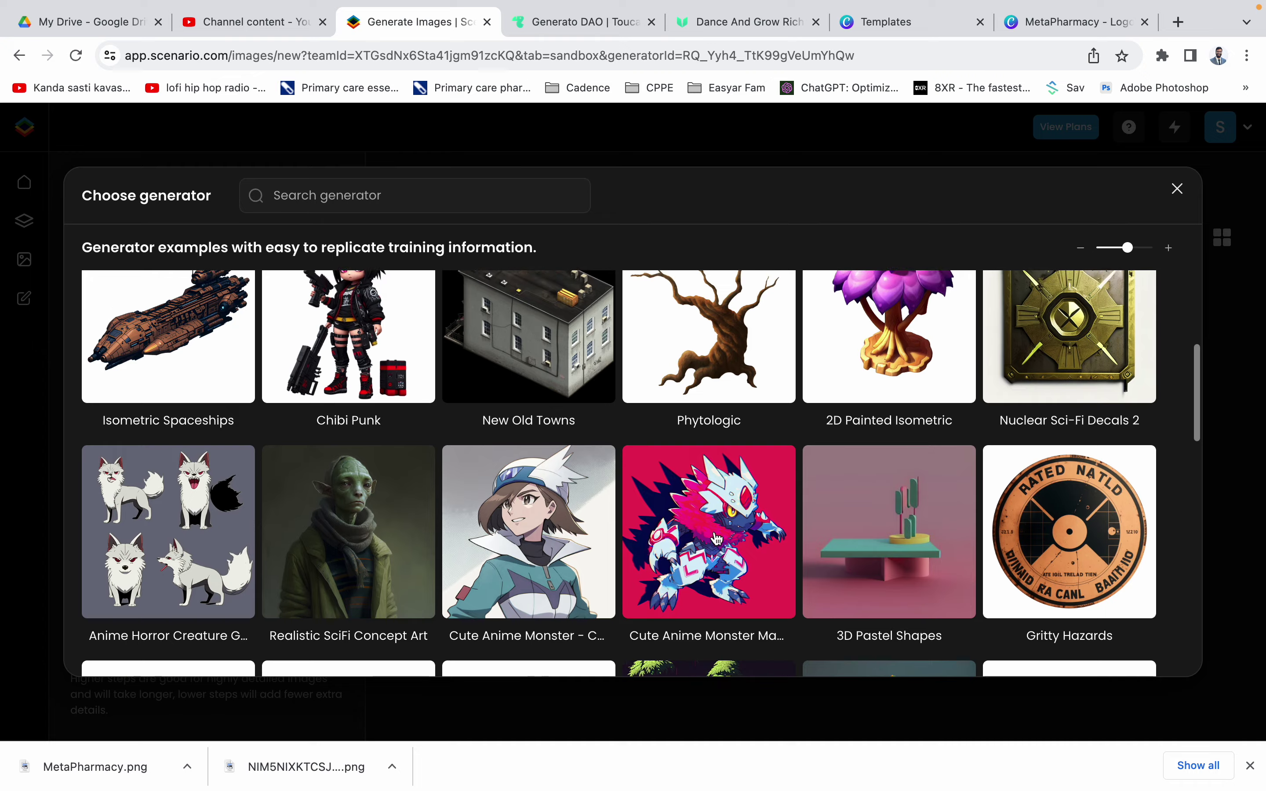
{"action": "scroll", "coordinate": [716, 538], "scroll_direction": "up", "scroll_amount": 4}
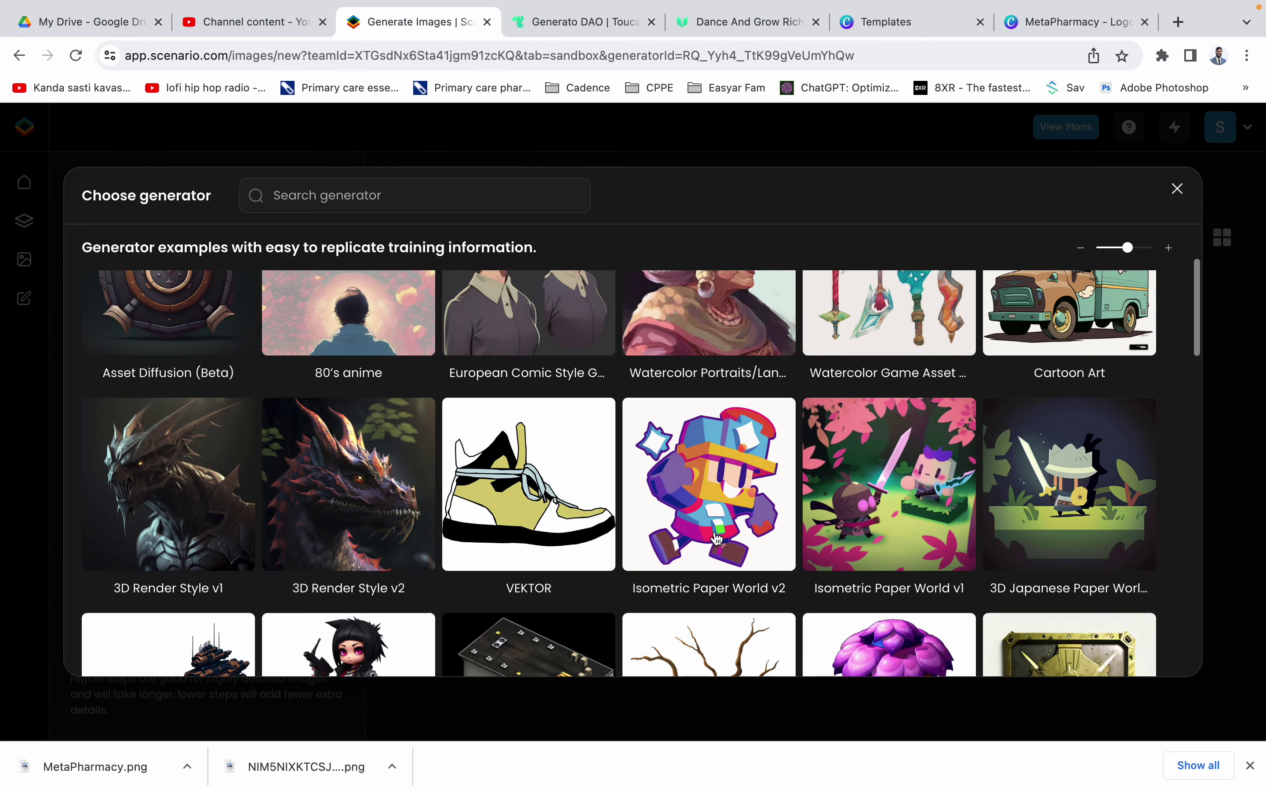
{"action": "scroll", "coordinate": [717, 537], "scroll_direction": "up", "scroll_amount": 3}
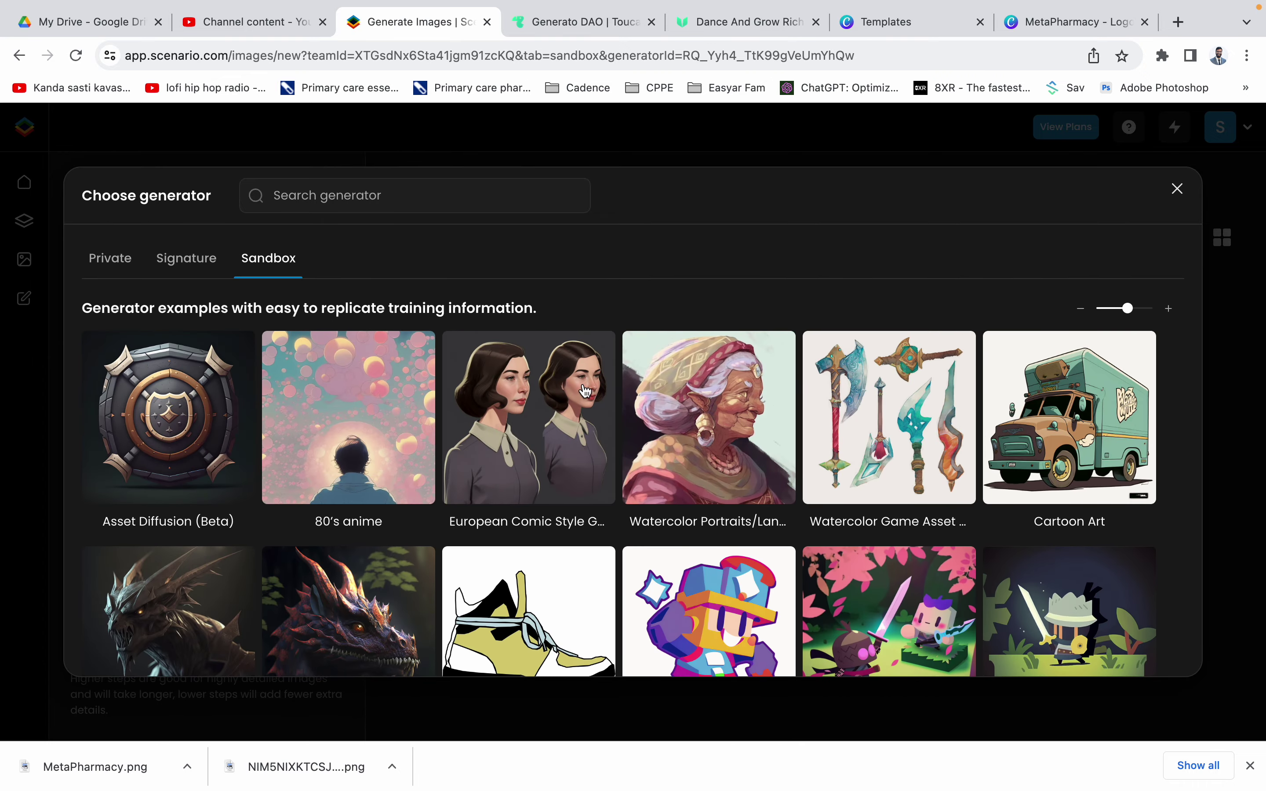
{"action": "scroll", "coordinate": [585, 391], "scroll_direction": "down", "scroll_amount": 2}
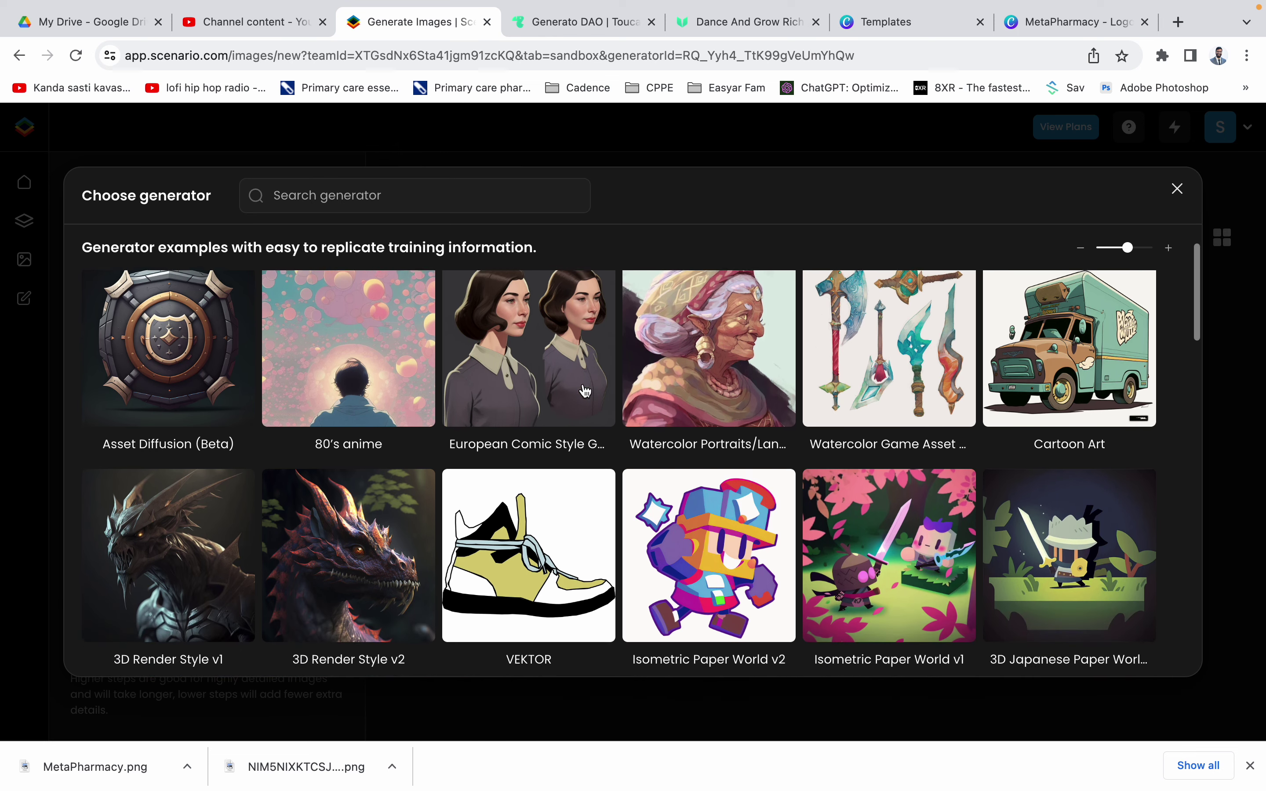
{"action": "scroll", "coordinate": [586, 391], "scroll_direction": "down", "scroll_amount": 1}
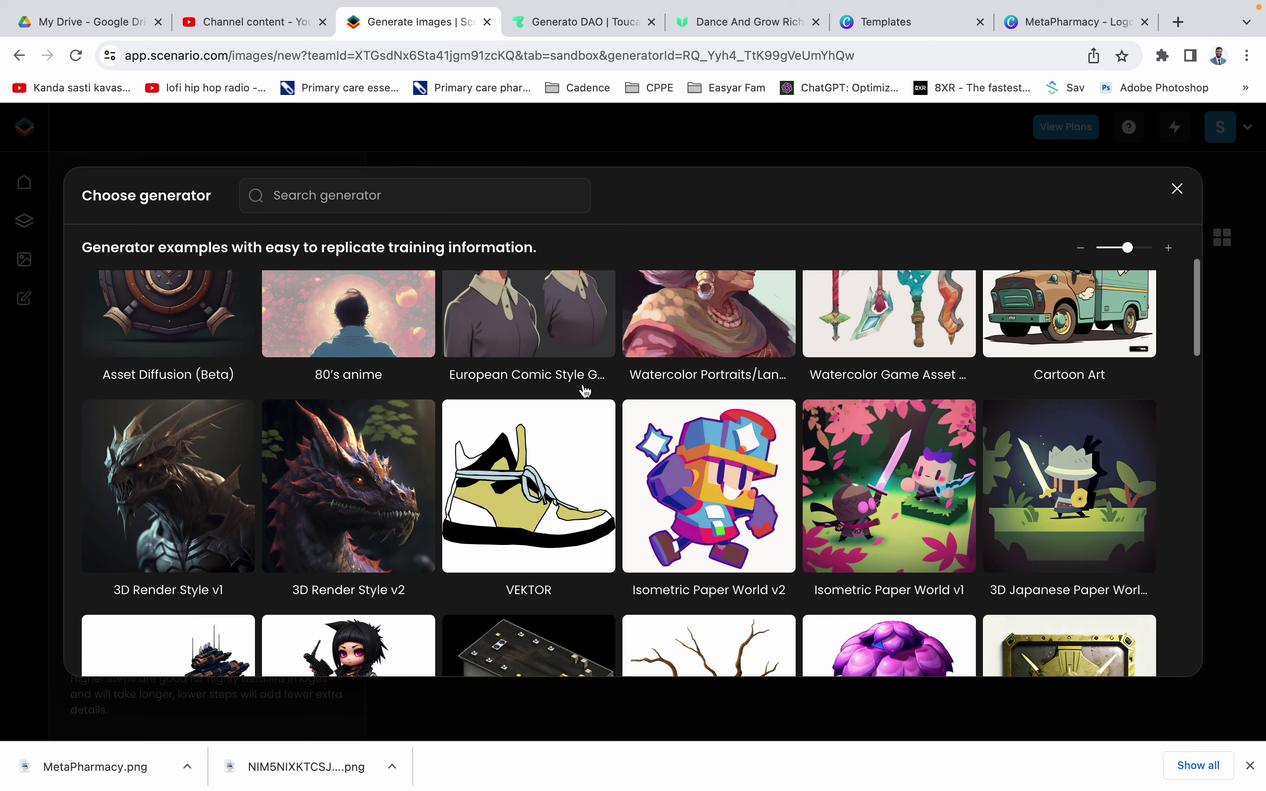
{"action": "scroll", "coordinate": [203, 235], "scroll_direction": "up", "scroll_amount": 2}
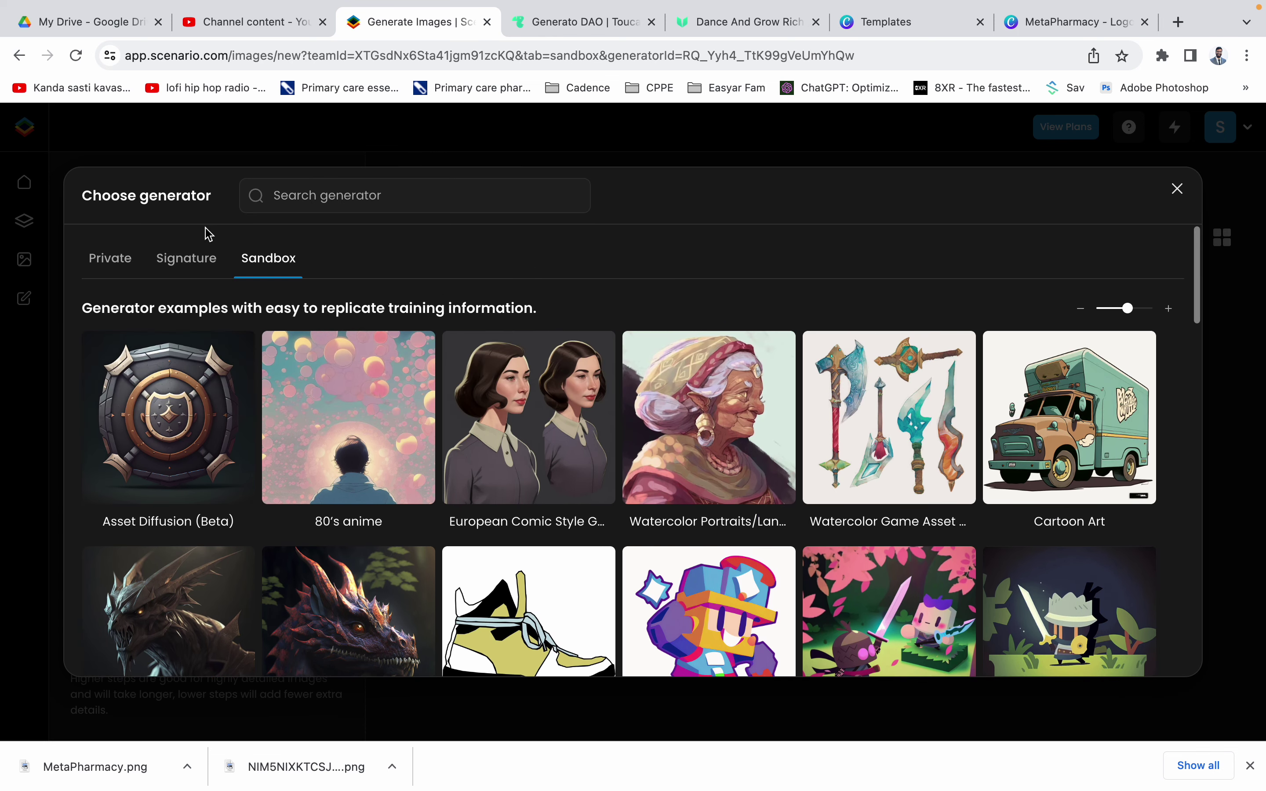
Step: Compare the Signature generators with the full Sandbox collection, examining its environment and landscape styles
{"action": "left_click", "coordinate": [188, 259]}
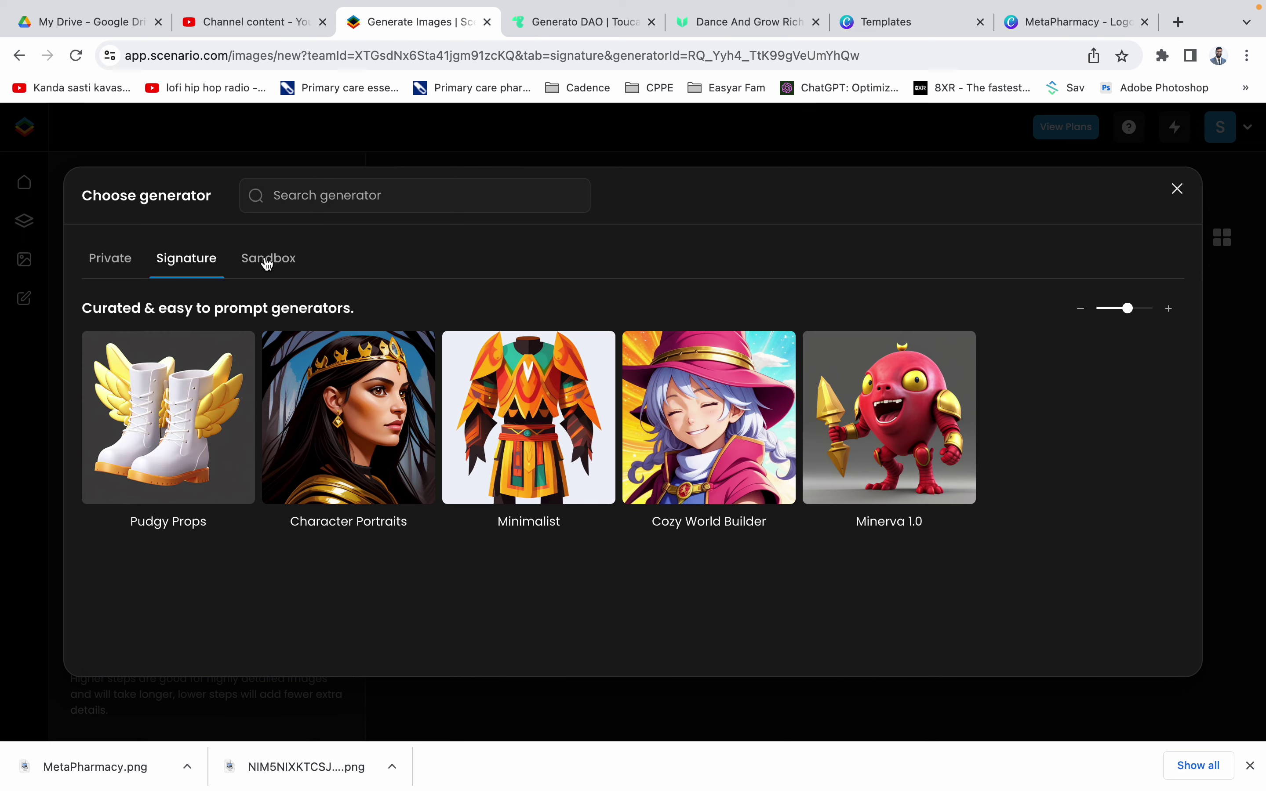
{"action": "left_click", "coordinate": [267, 261]}
{"action": "scroll", "coordinate": [755, 495], "scroll_direction": "down", "scroll_amount": 4}
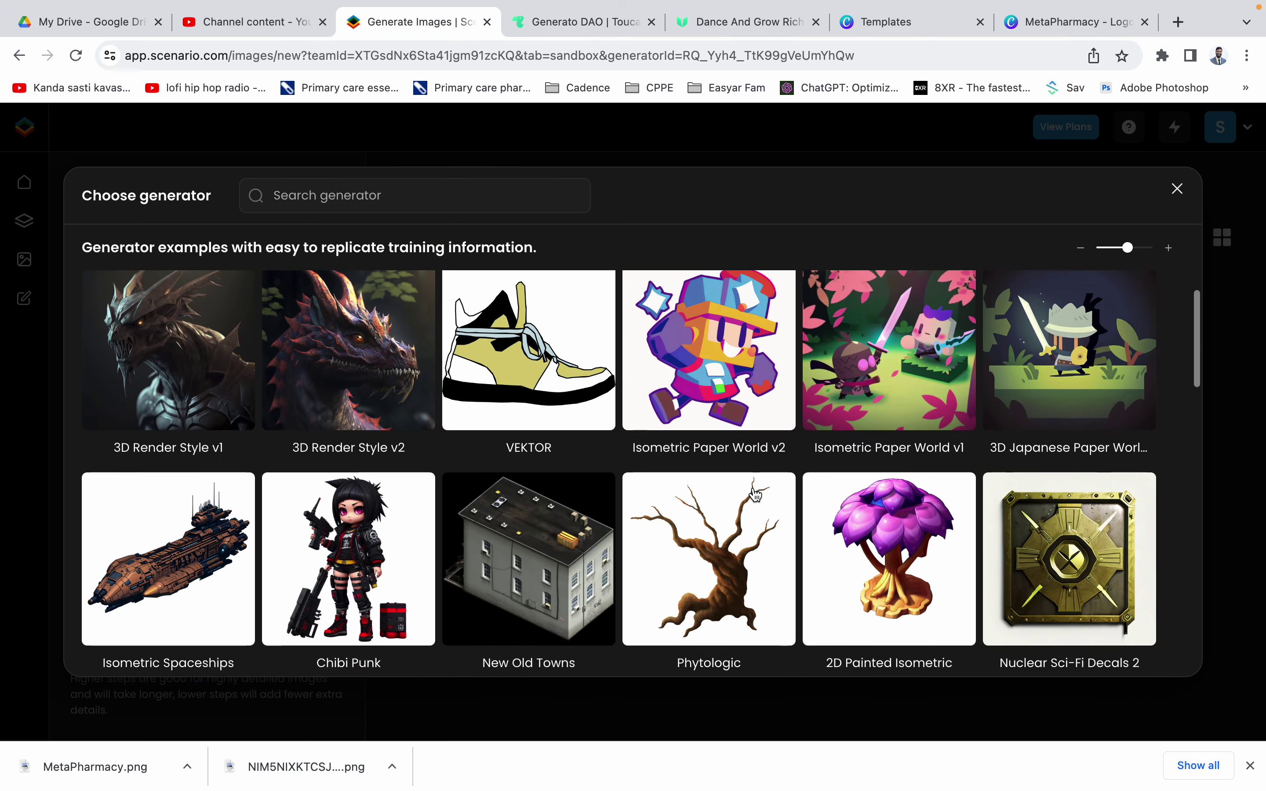
{"action": "scroll", "coordinate": [754, 495], "scroll_direction": "down", "scroll_amount": 7}
{"action": "scroll", "coordinate": [754, 495], "scroll_direction": "down", "scroll_amount": 2}
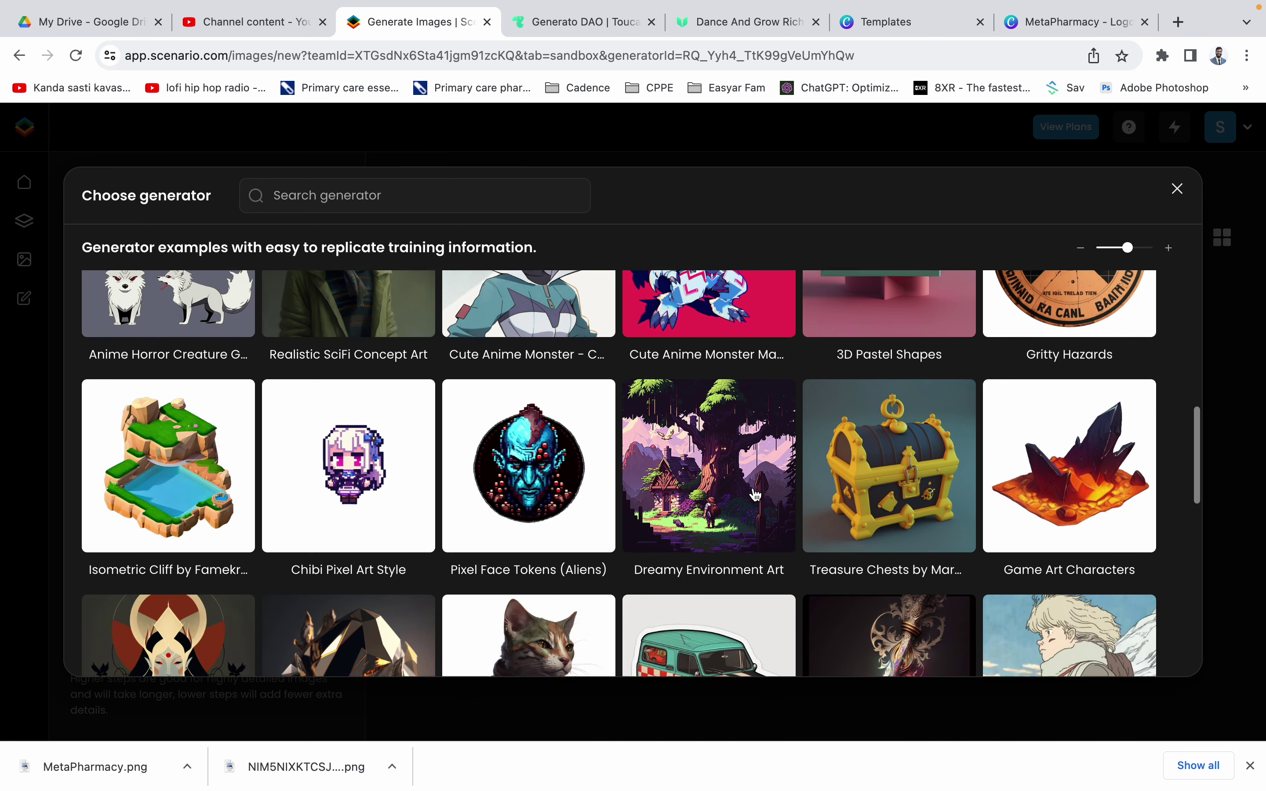
{"action": "scroll", "coordinate": [754, 495], "scroll_direction": "down", "scroll_amount": 1}
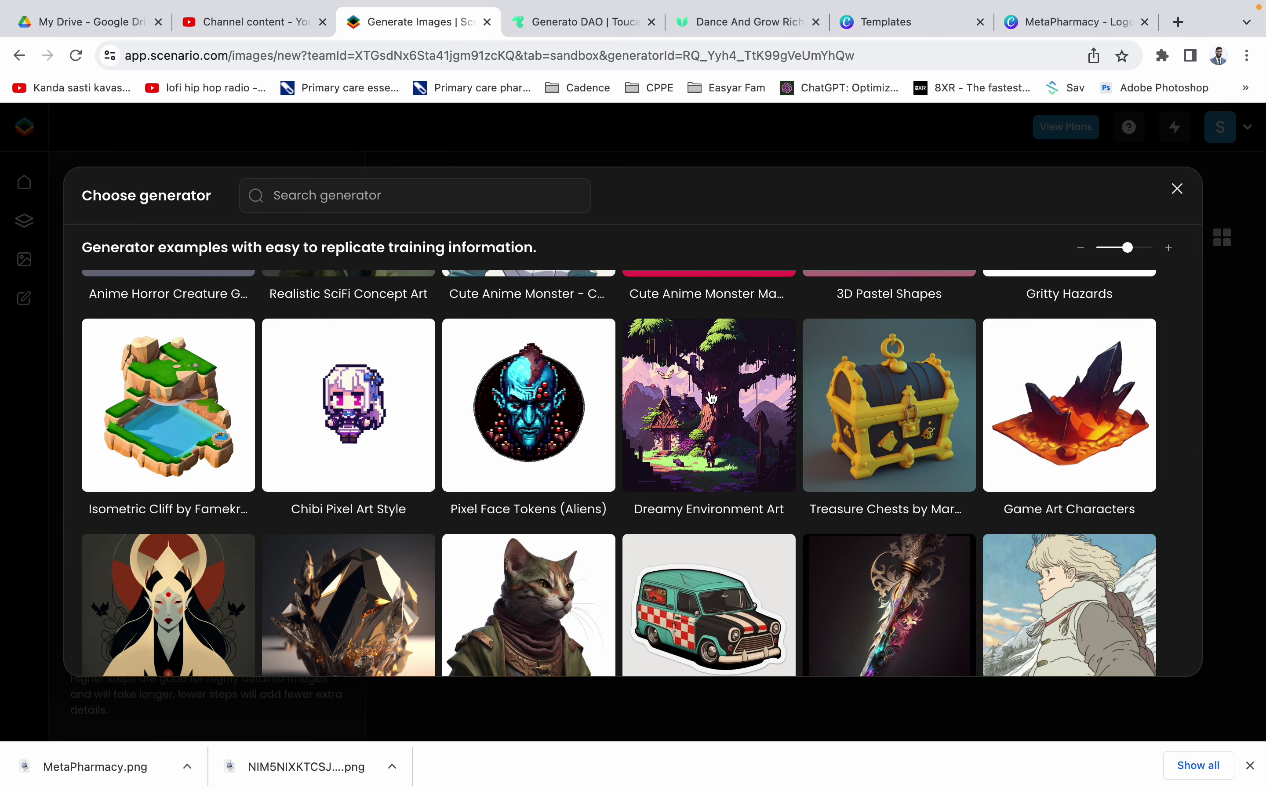
{"action": "scroll", "coordinate": [712, 399], "scroll_direction": "down", "scroll_amount": 2}
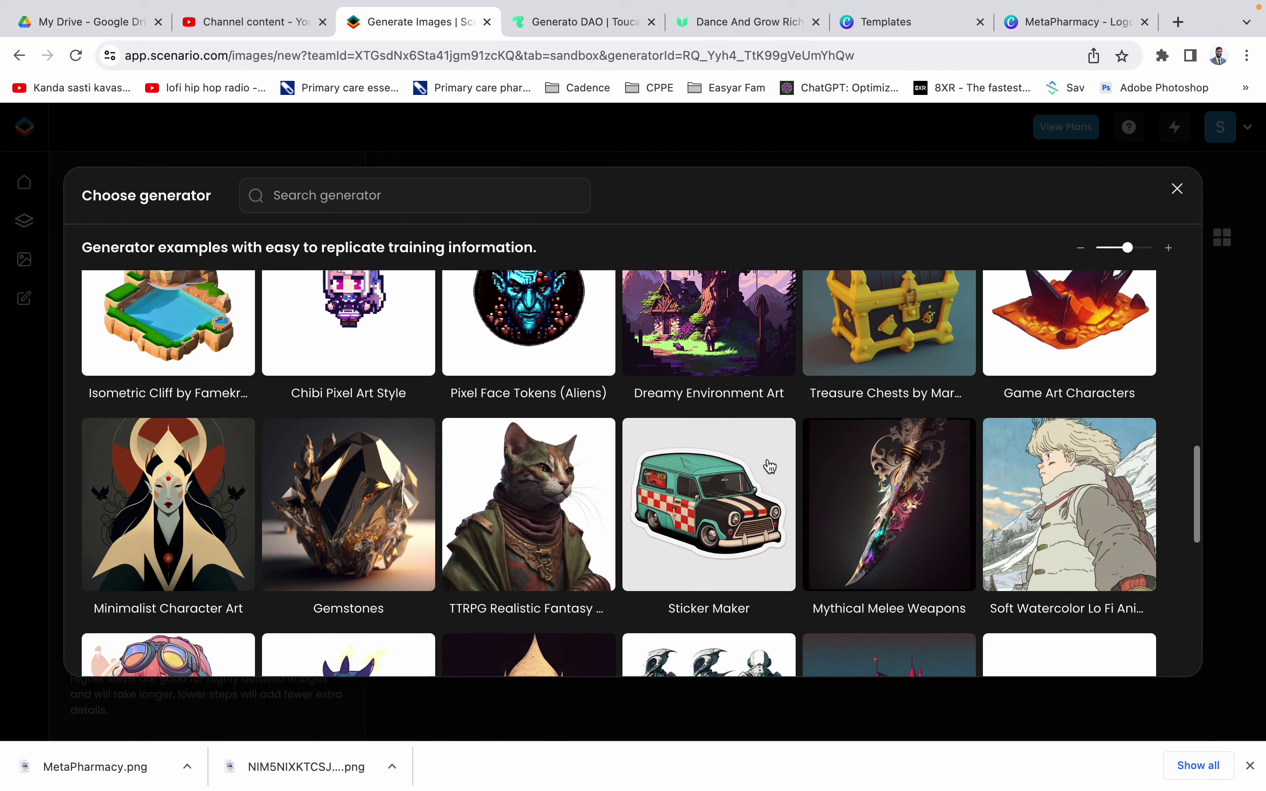
{"action": "scroll", "coordinate": [770, 466], "scroll_direction": "down", "scroll_amount": 4}
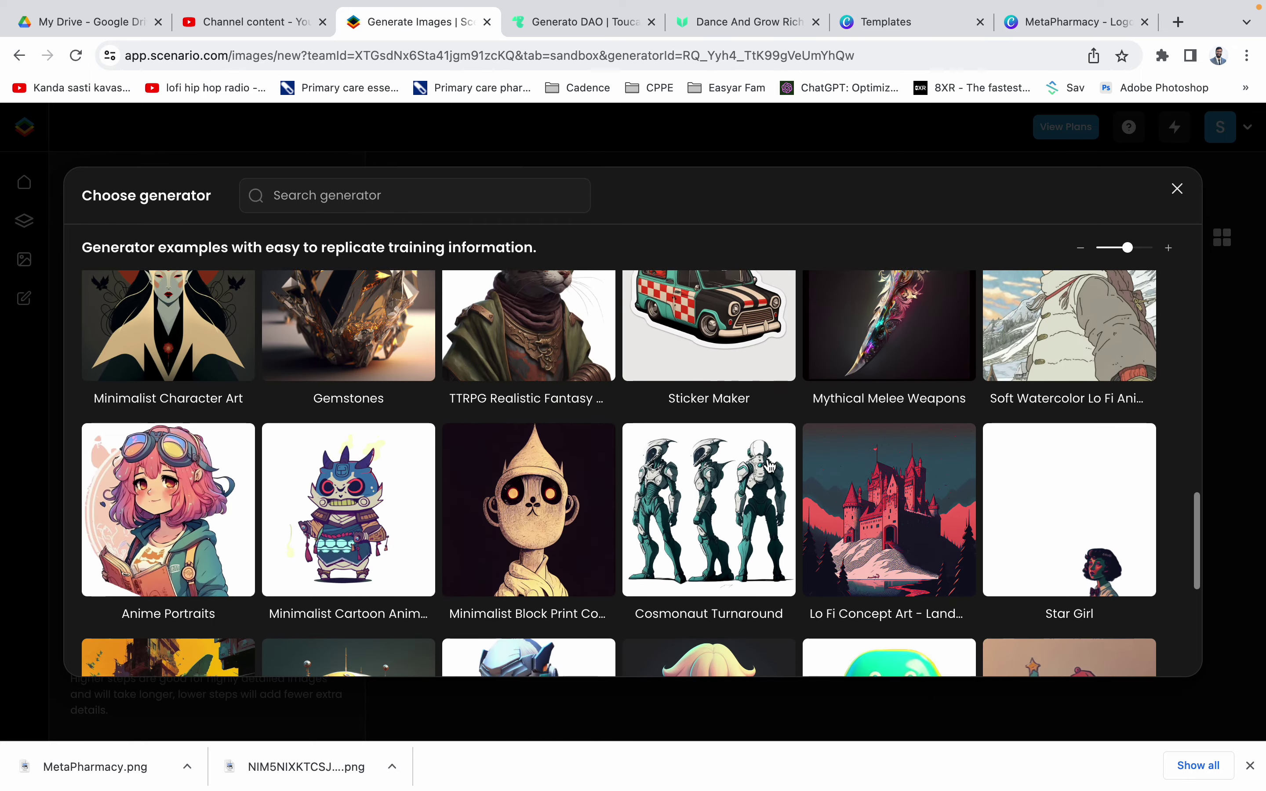
{"action": "scroll", "coordinate": [817, 429], "scroll_direction": "down", "scroll_amount": 4}
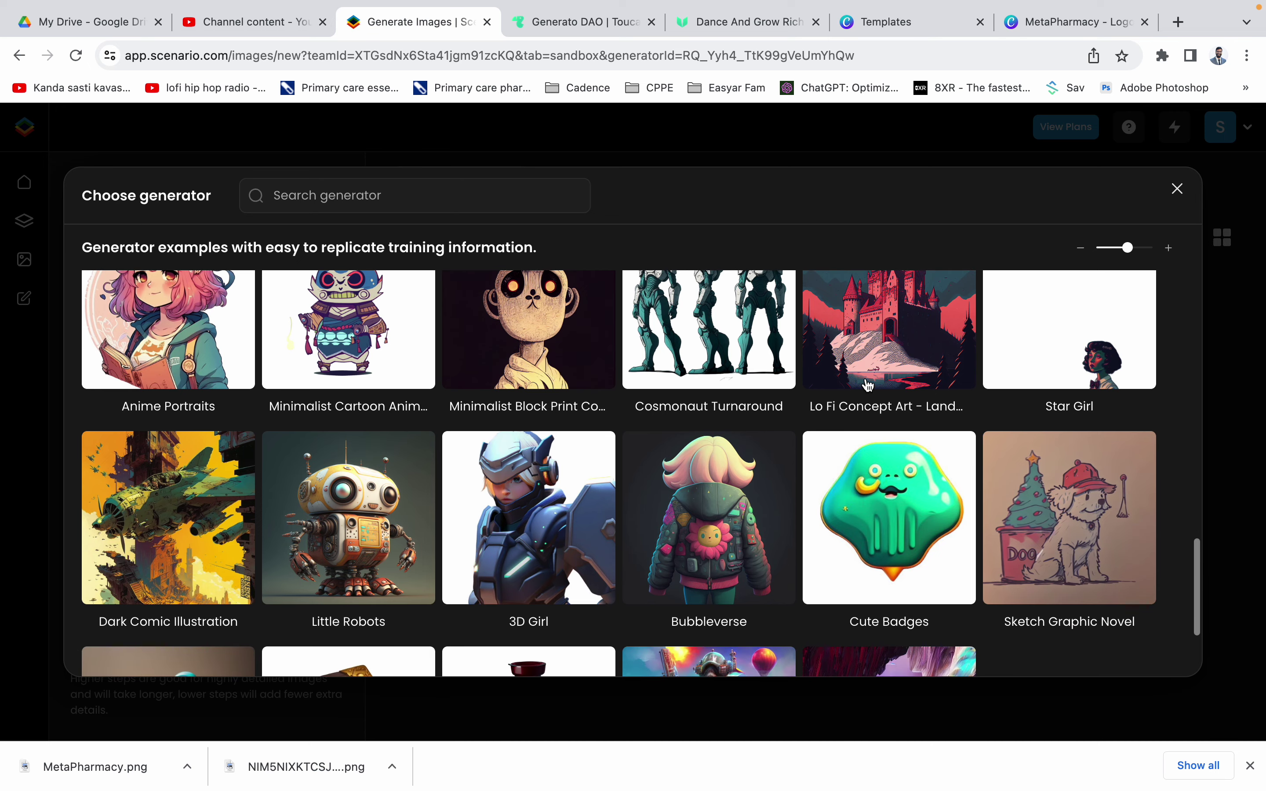
{"action": "scroll", "coordinate": [868, 386], "scroll_direction": "up", "scroll_amount": 1}
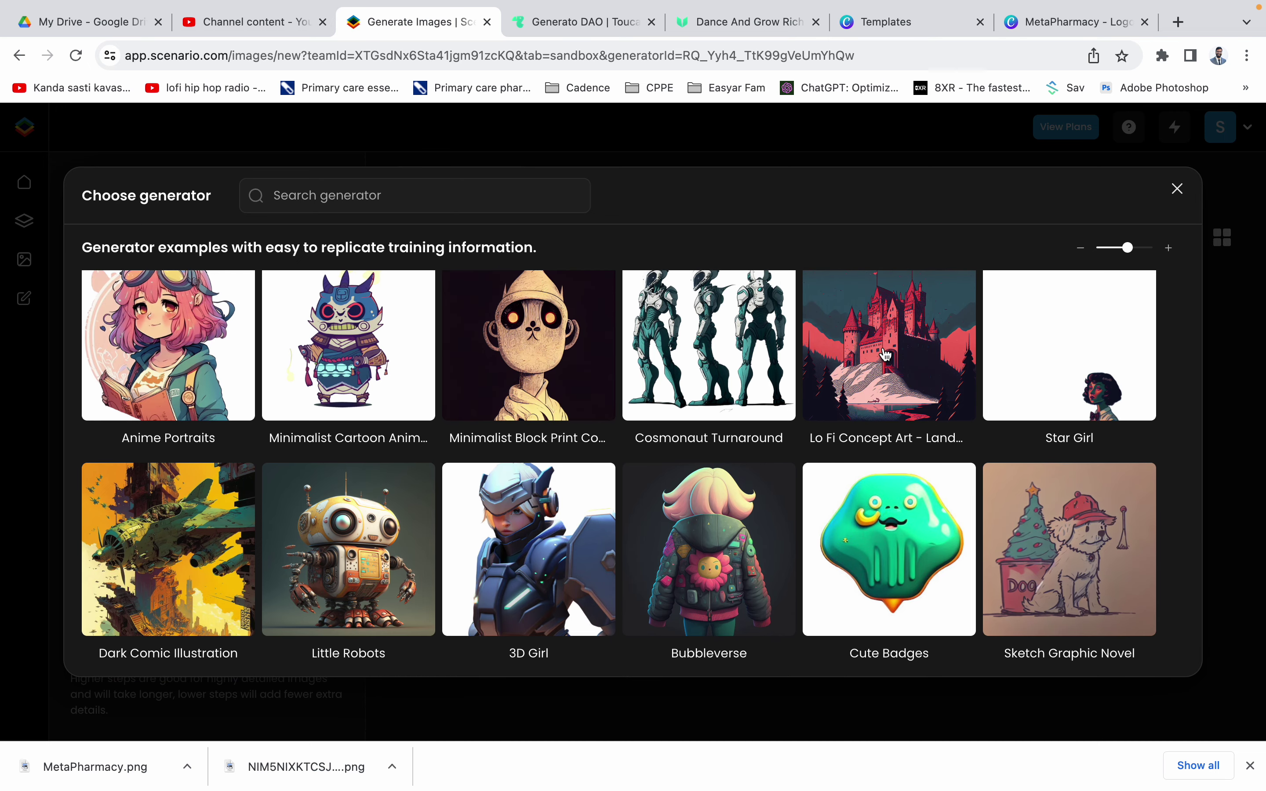
{"action": "scroll", "coordinate": [886, 356], "scroll_direction": "down", "scroll_amount": 4}
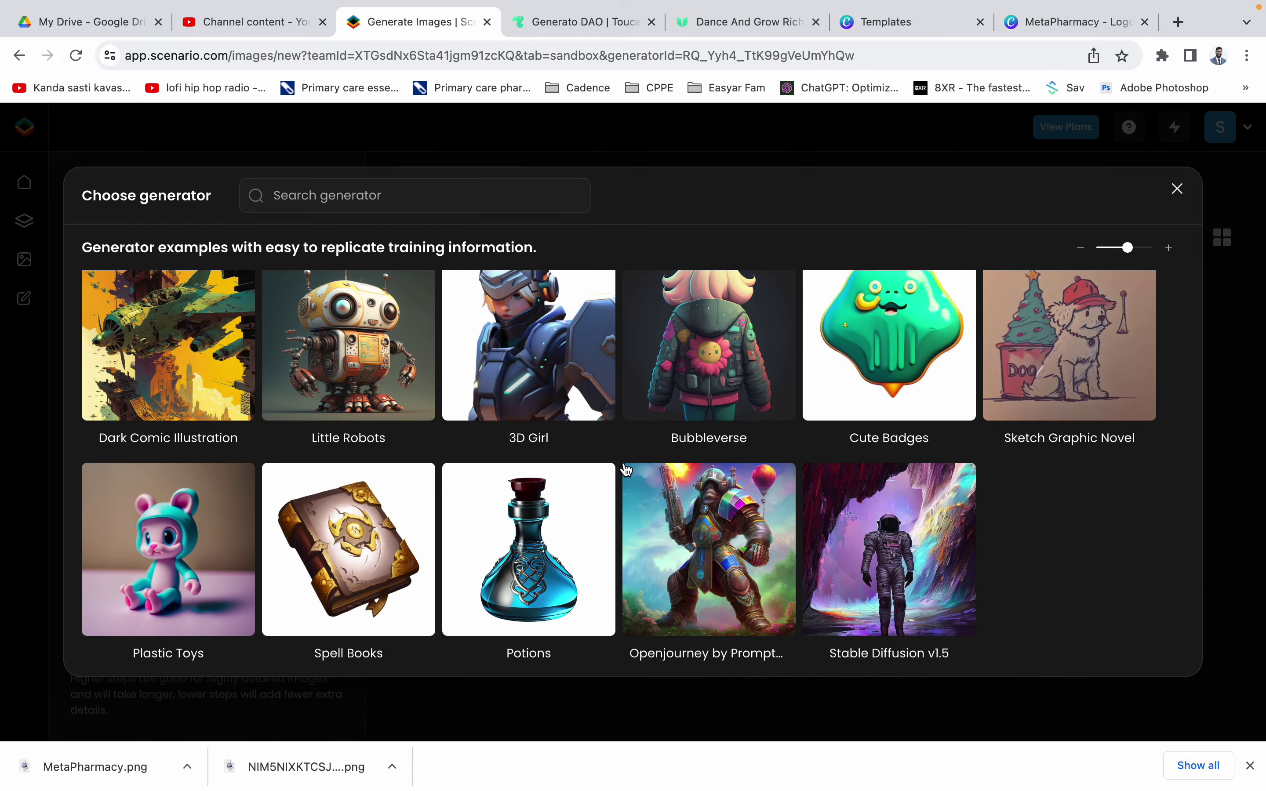
Step: Choose the Dreamy Environment Art generator and generate four images from the "health & wellbeing" prompt
{"action": "scroll", "coordinate": [622, 469], "scroll_direction": "up", "scroll_amount": 5}
{"action": "left_click", "coordinate": [730, 586]}
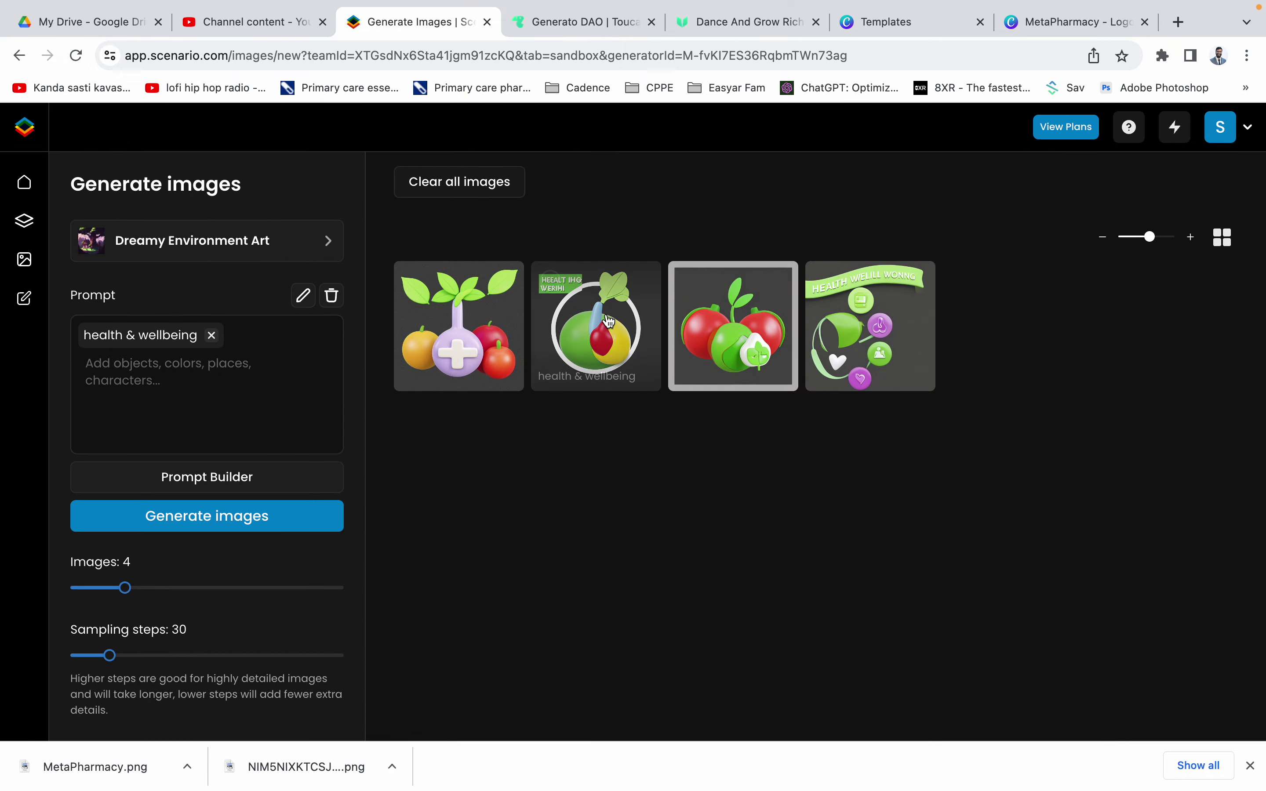
{"action": "left_click", "coordinate": [231, 531]}
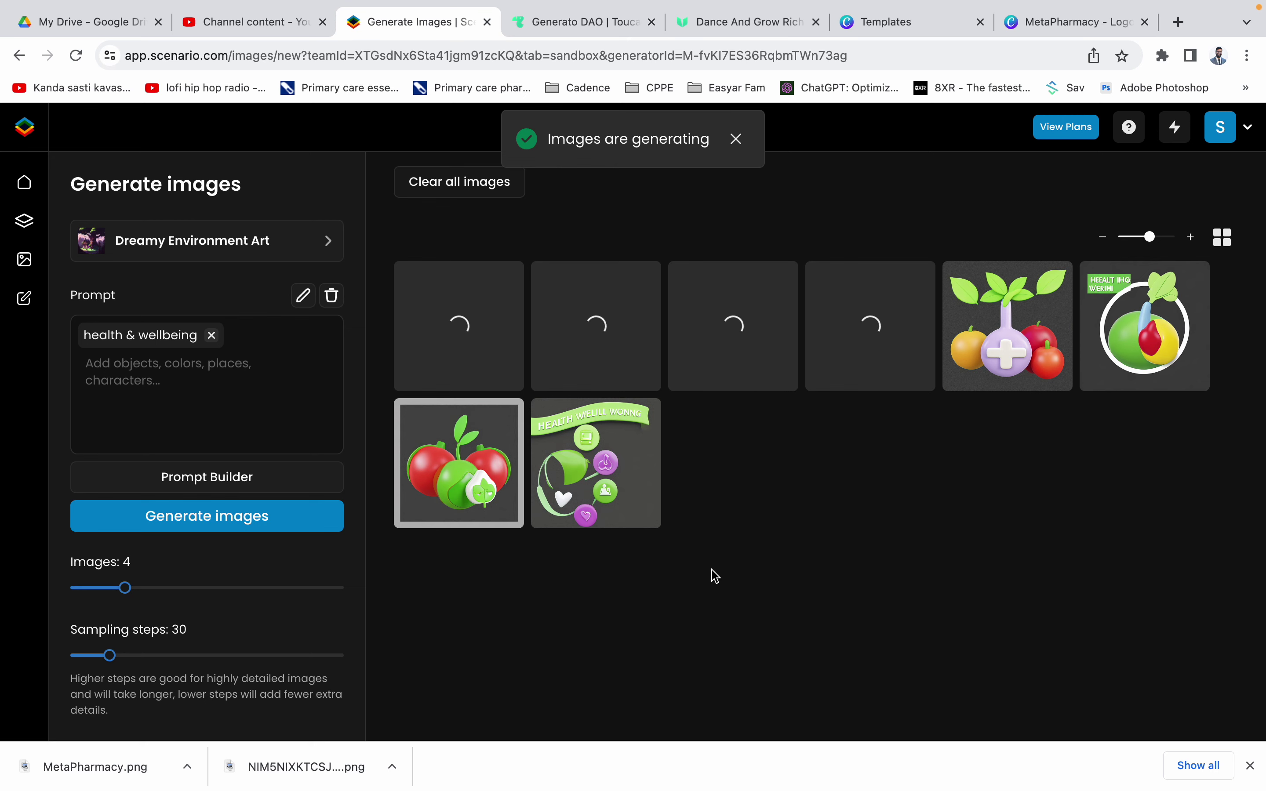
Step: Expand the advanced generation options and review the dimensions, guidance, negative prompt, seed and sampling steps settings
{"action": "scroll", "coordinate": [127, 616], "scroll_direction": "down", "scroll_amount": 5}
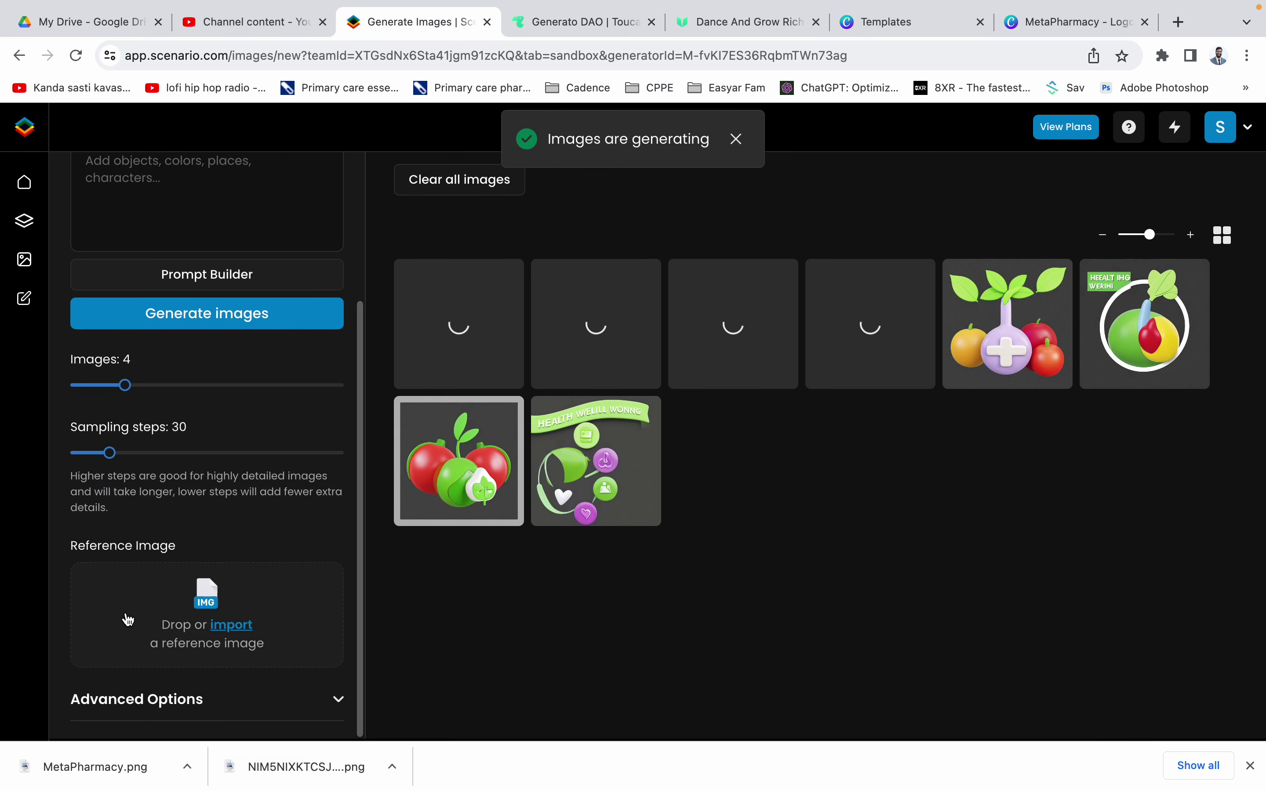
{"action": "left_click", "coordinate": [335, 700]}
{"action": "scroll", "coordinate": [245, 597], "scroll_direction": "down", "scroll_amount": 8}
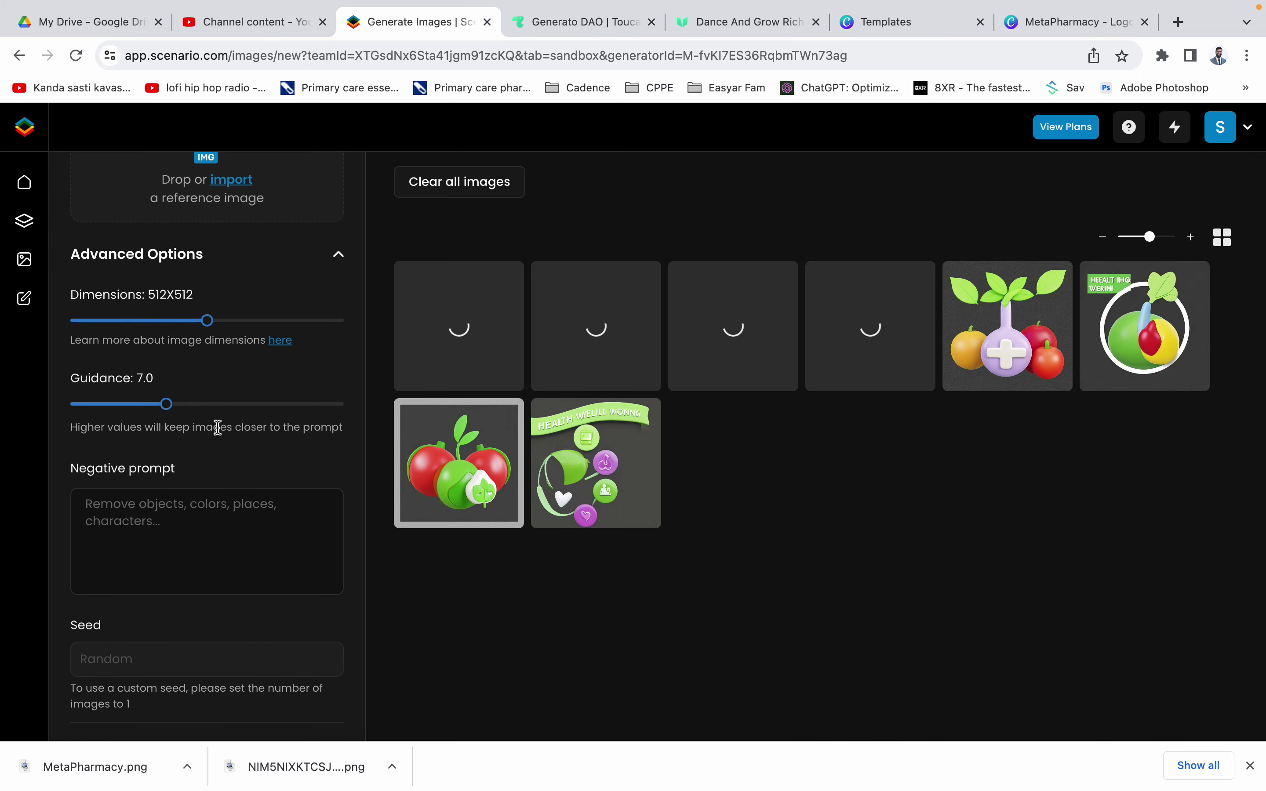
{"action": "scroll", "coordinate": [218, 426], "scroll_direction": "up", "scroll_amount": 5}
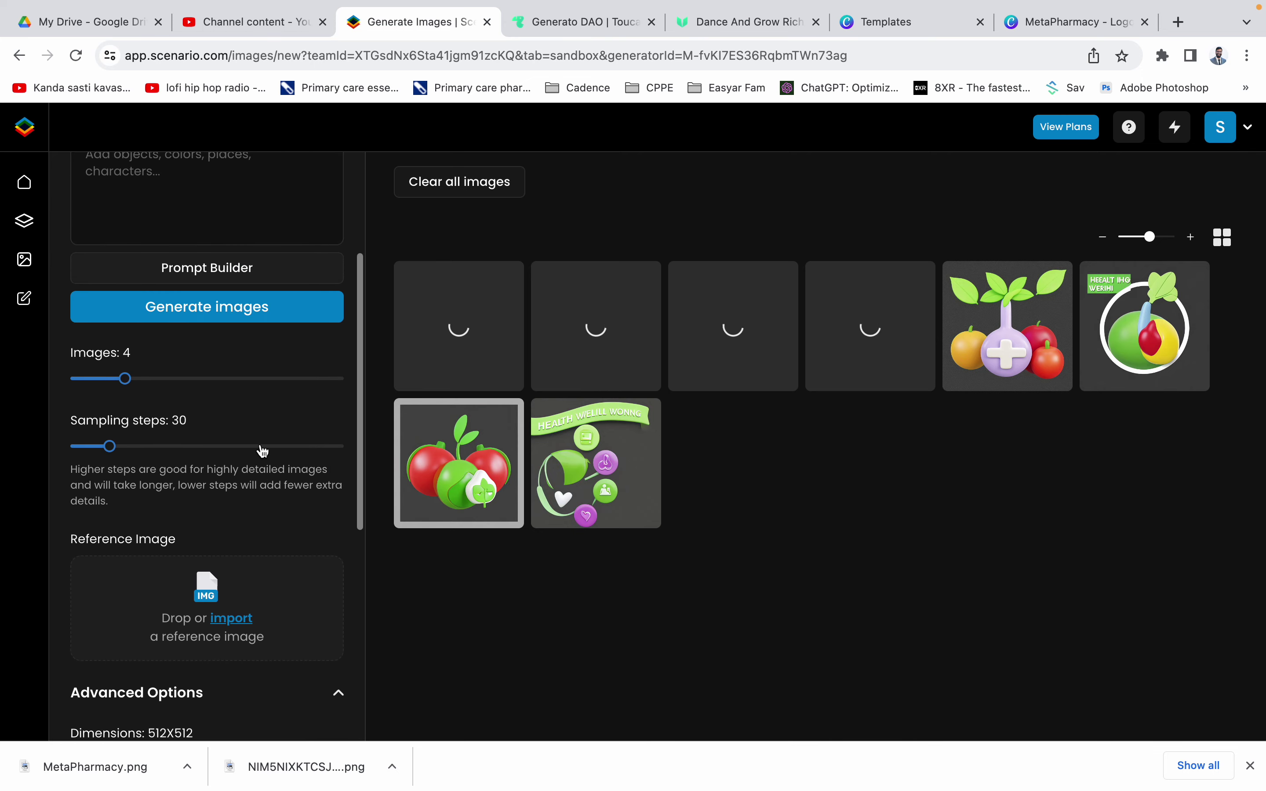
{"action": "scroll", "coordinate": [262, 448], "scroll_direction": "down", "scroll_amount": 5}
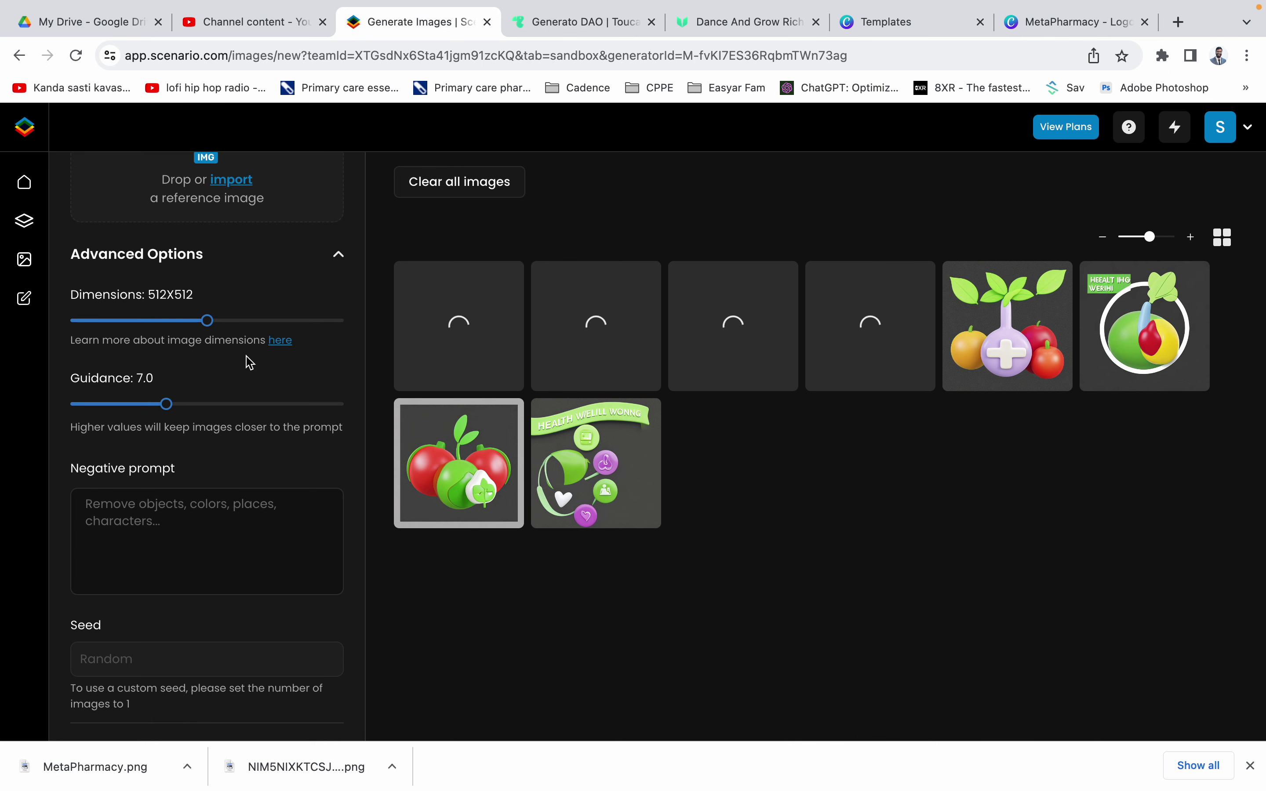
{"action": "mouse_move", "coordinate": [214, 322]}
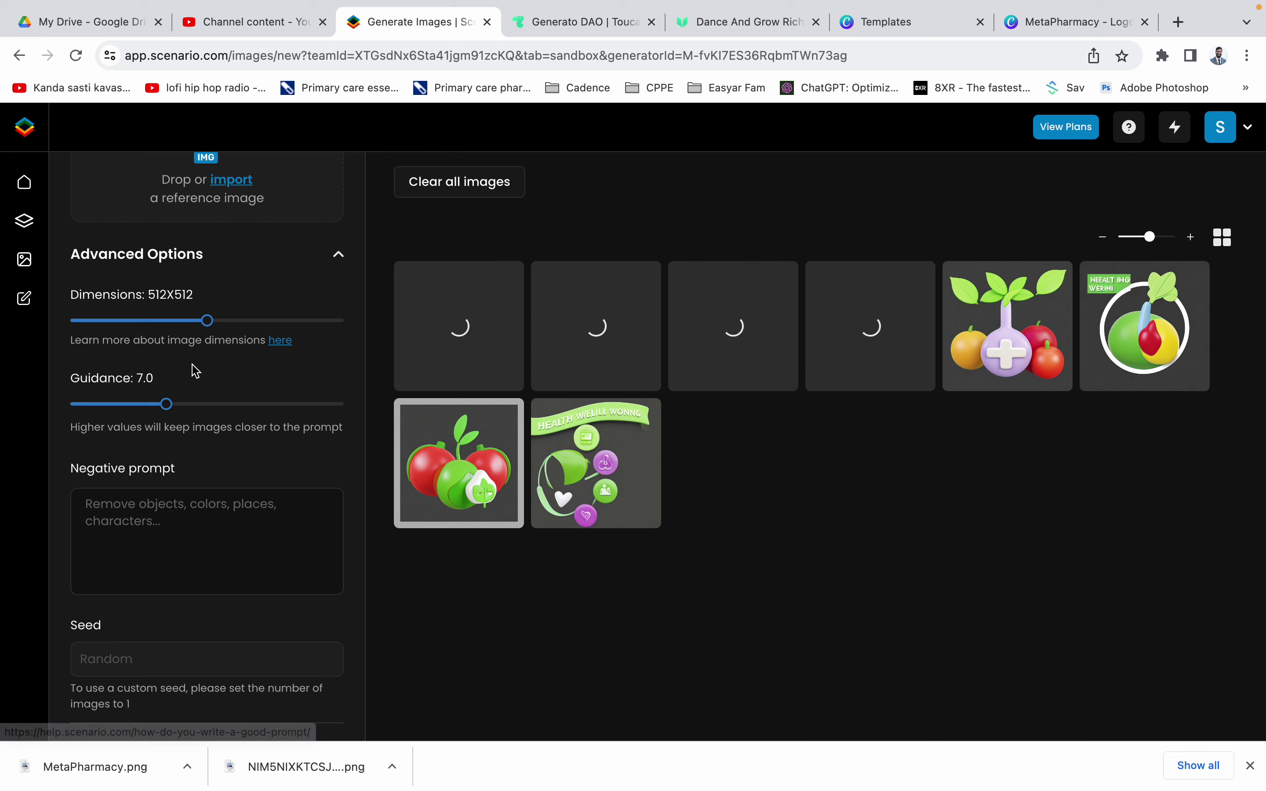
{"action": "scroll", "coordinate": [194, 370], "scroll_direction": "up", "scroll_amount": 10}
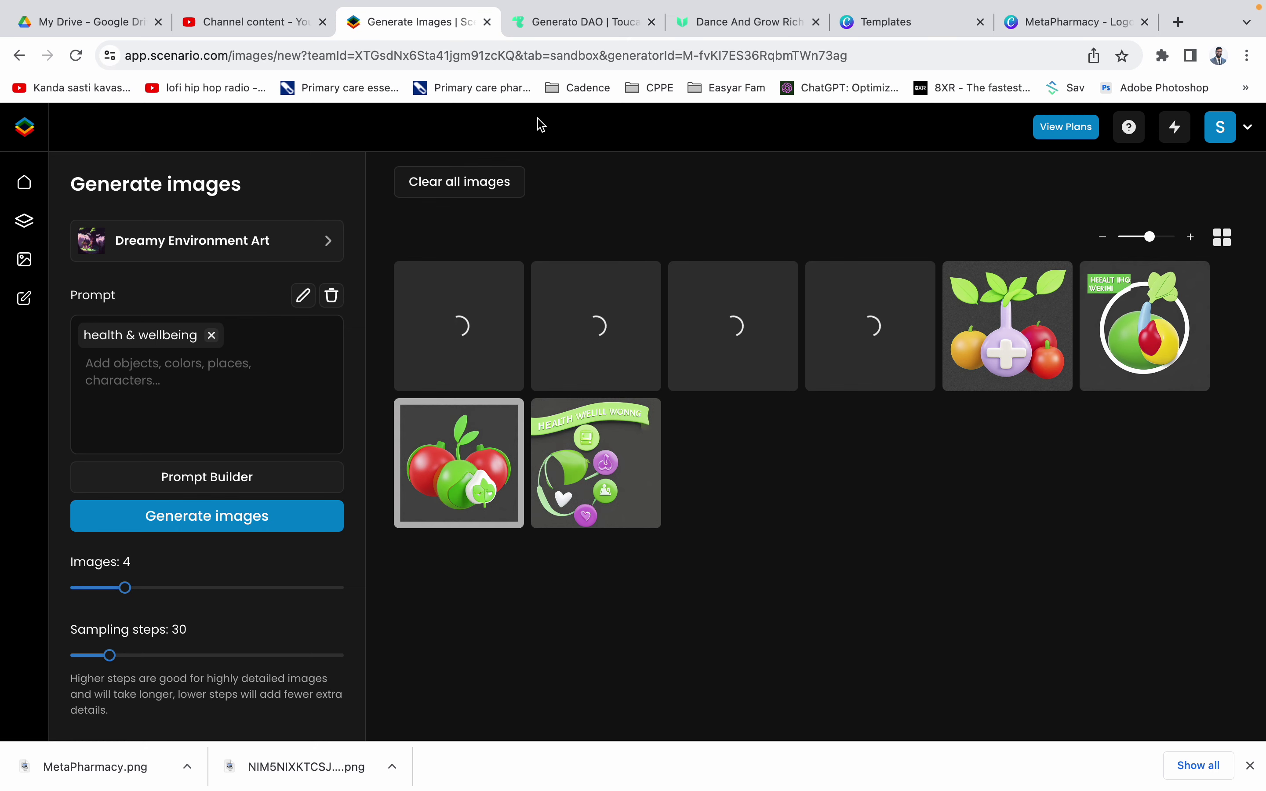
Step: Check the banner field in Toucans, return to Scenario and download the generated image of the pavilion among orange and pink trees
{"action": "left_click", "coordinate": [573, 22]}
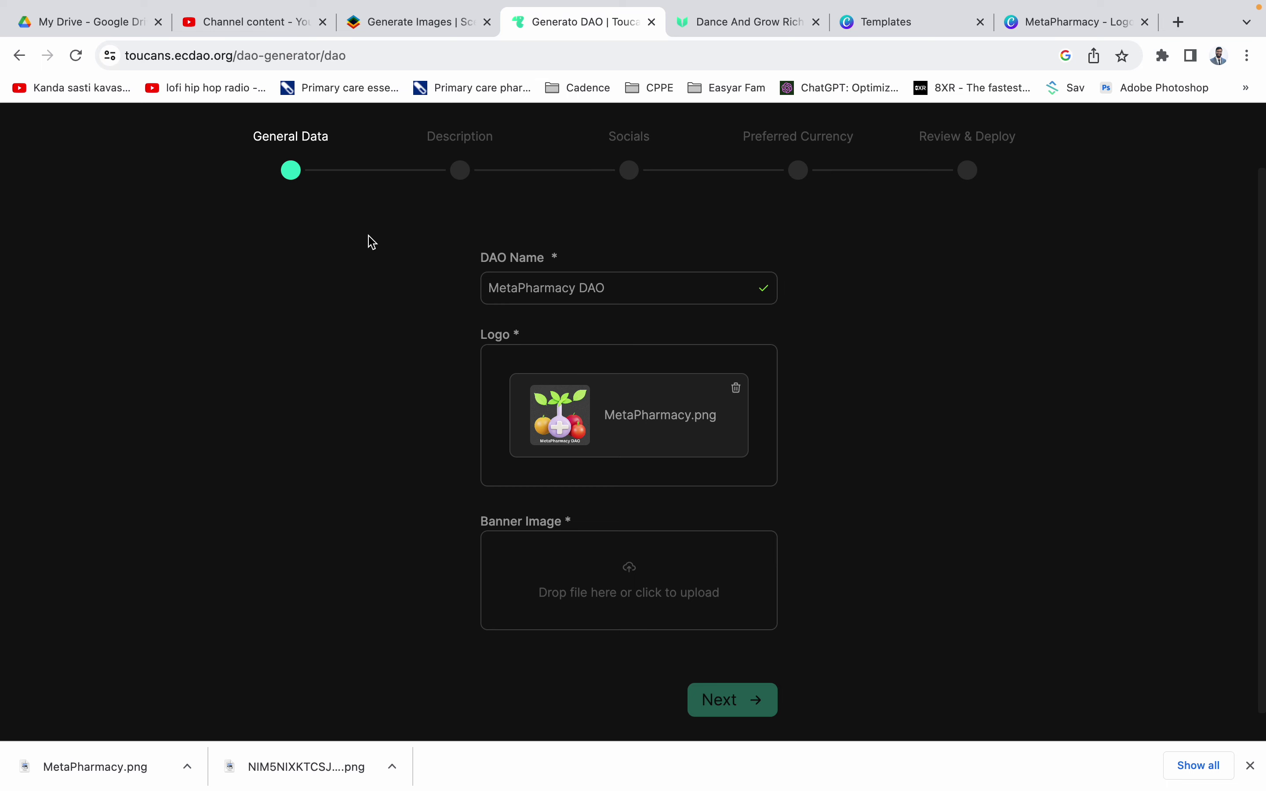
{"action": "left_click", "coordinate": [411, 22]}
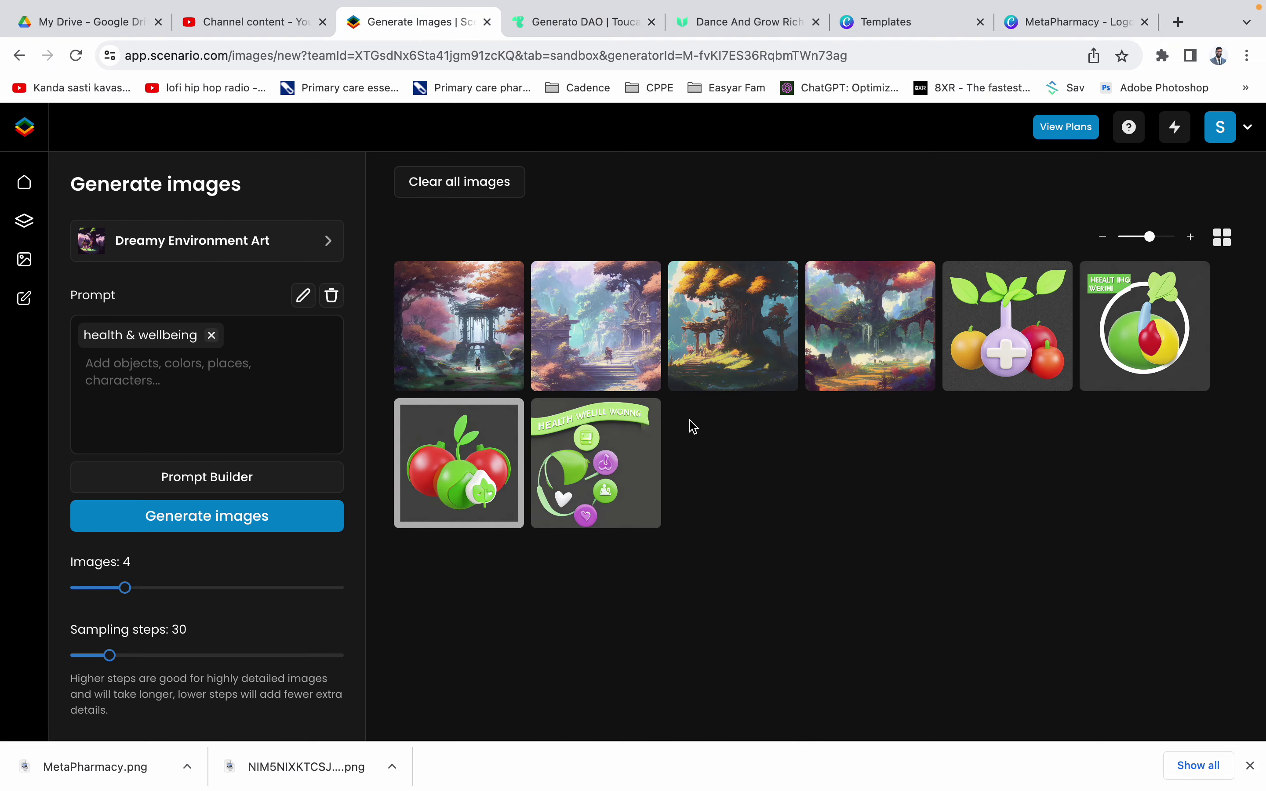
{"action": "left_click", "coordinate": [462, 337]}
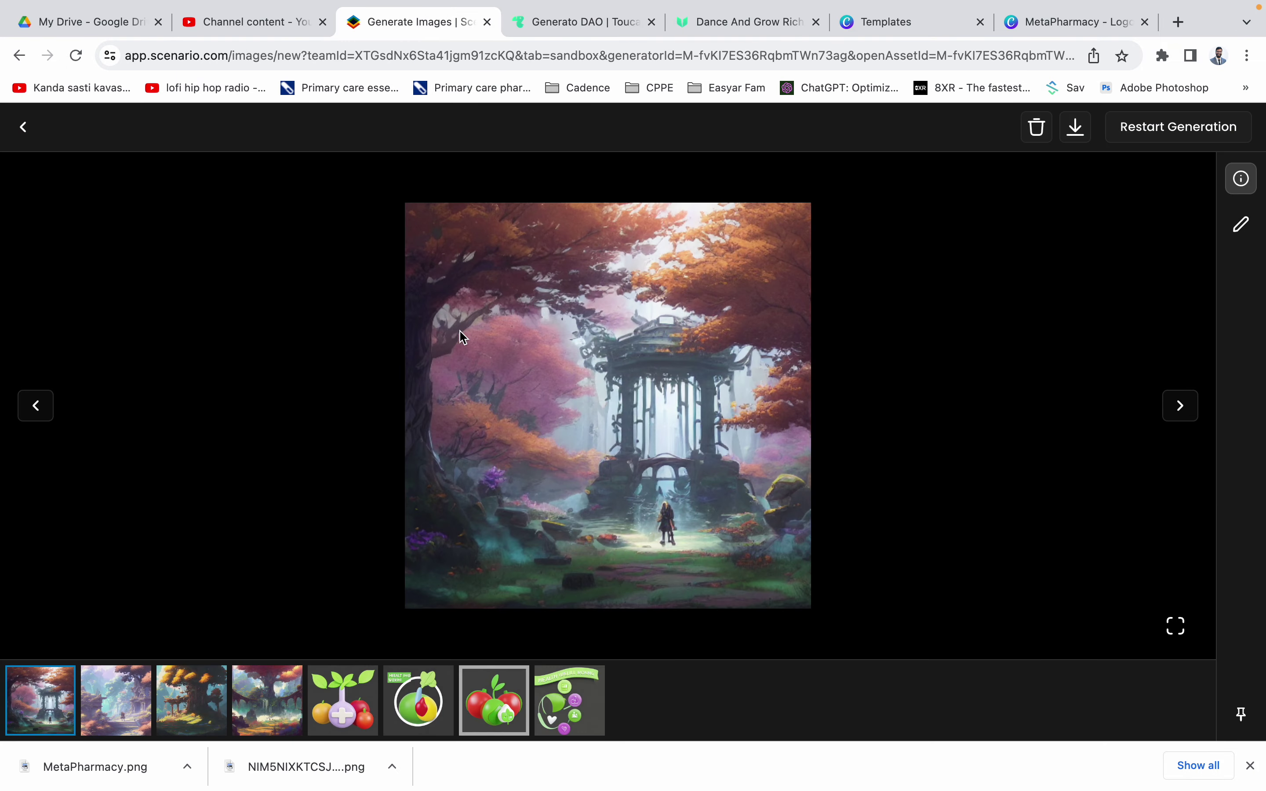
{"action": "right_click", "coordinate": [754, 337]}
{"action": "left_click", "coordinate": [879, 245]}
{"action": "left_click", "coordinate": [1076, 127]}
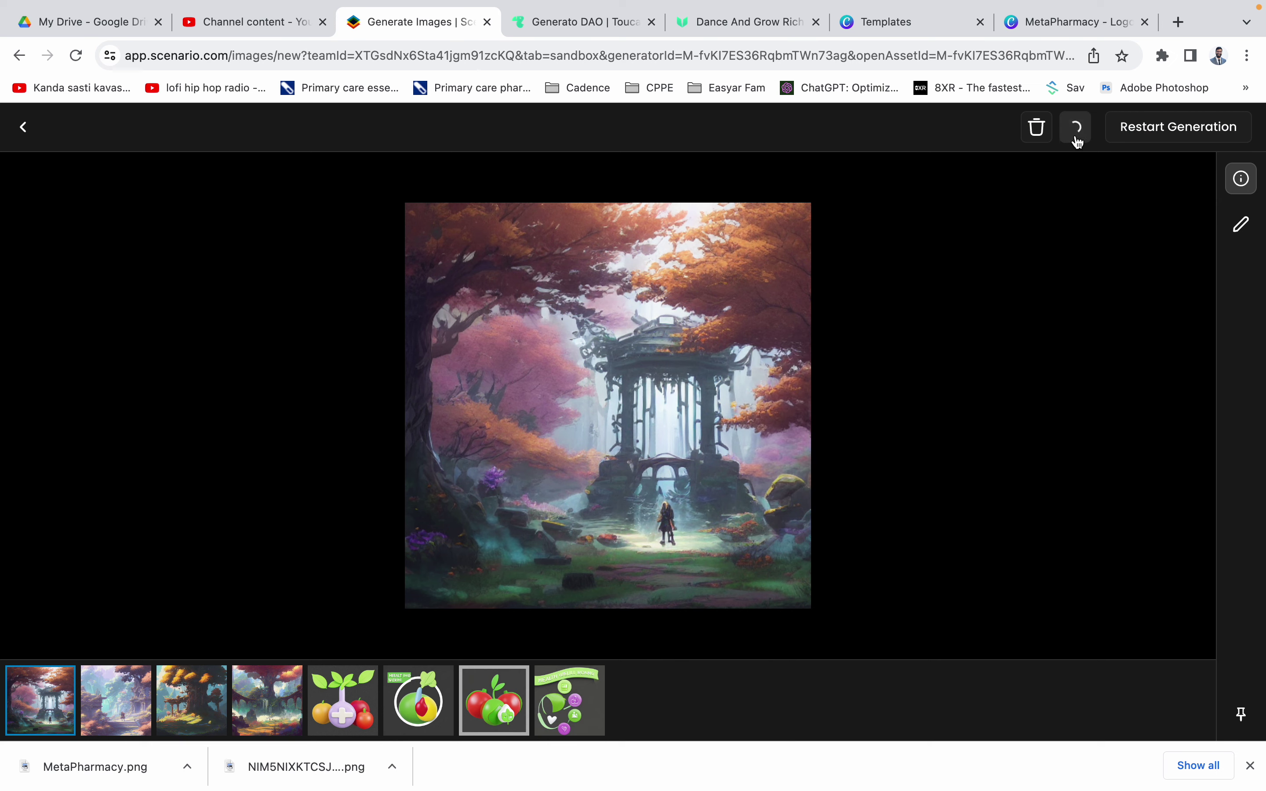
Step: Switch to Toucans, upload the downloaded Dreamy Environment Art PNG as the banner image, and continue to the Description stage
{"action": "left_click", "coordinate": [540, 23]}
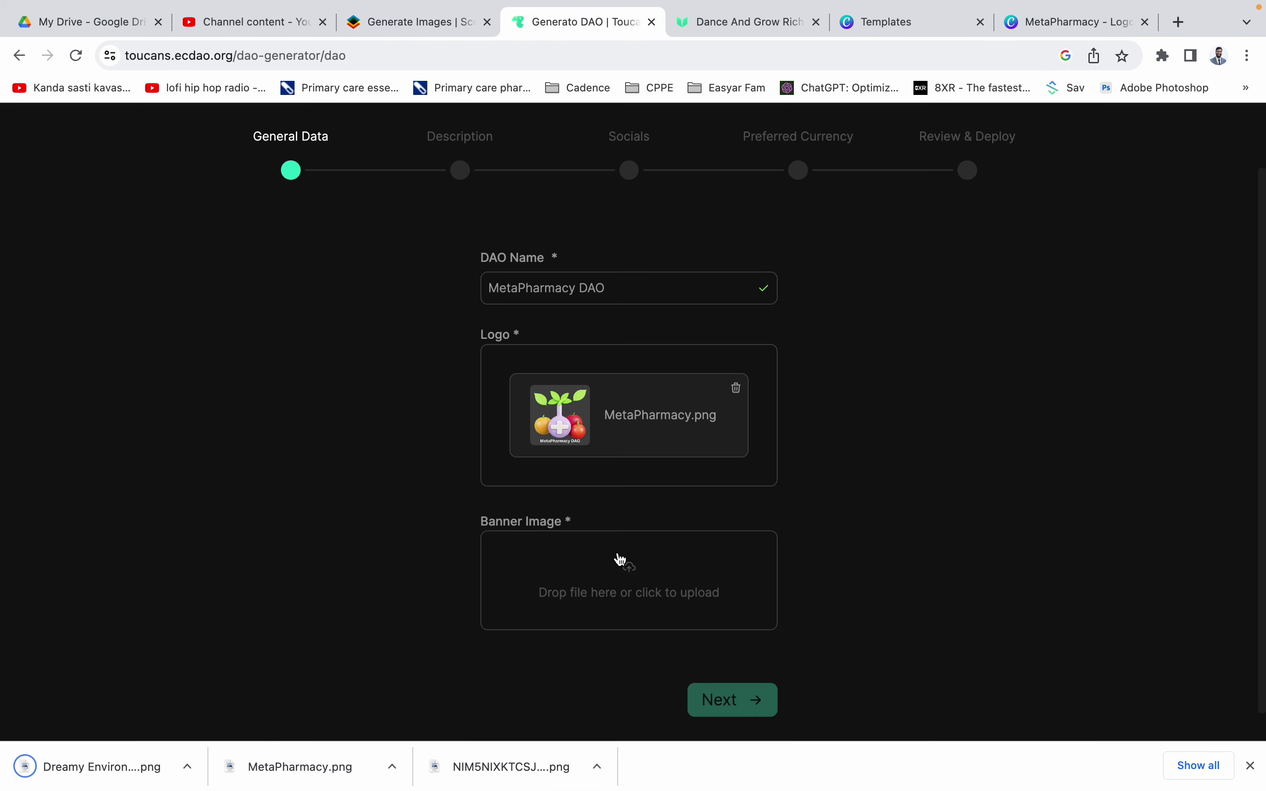
{"action": "left_click", "coordinate": [620, 561]}
{"action": "left_click", "coordinate": [377, 225]}
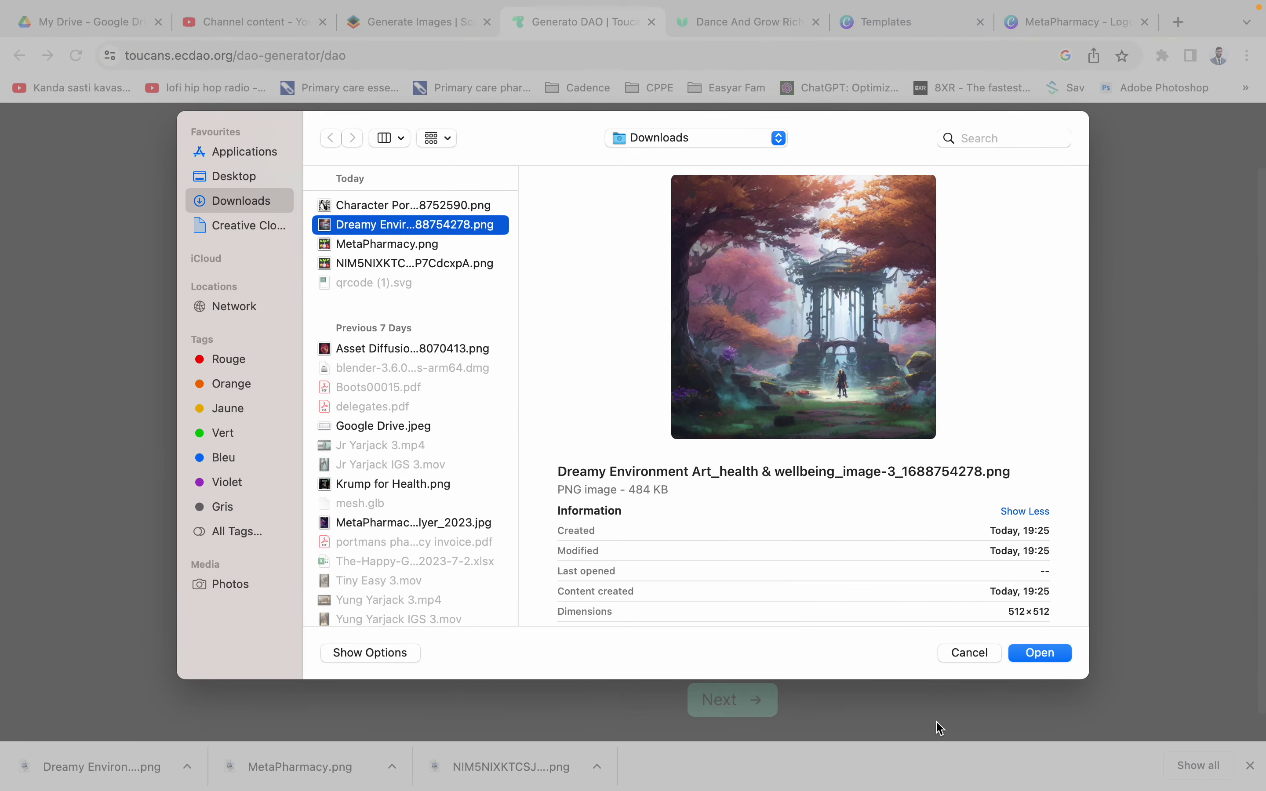
{"action": "left_click", "coordinate": [1039, 659]}
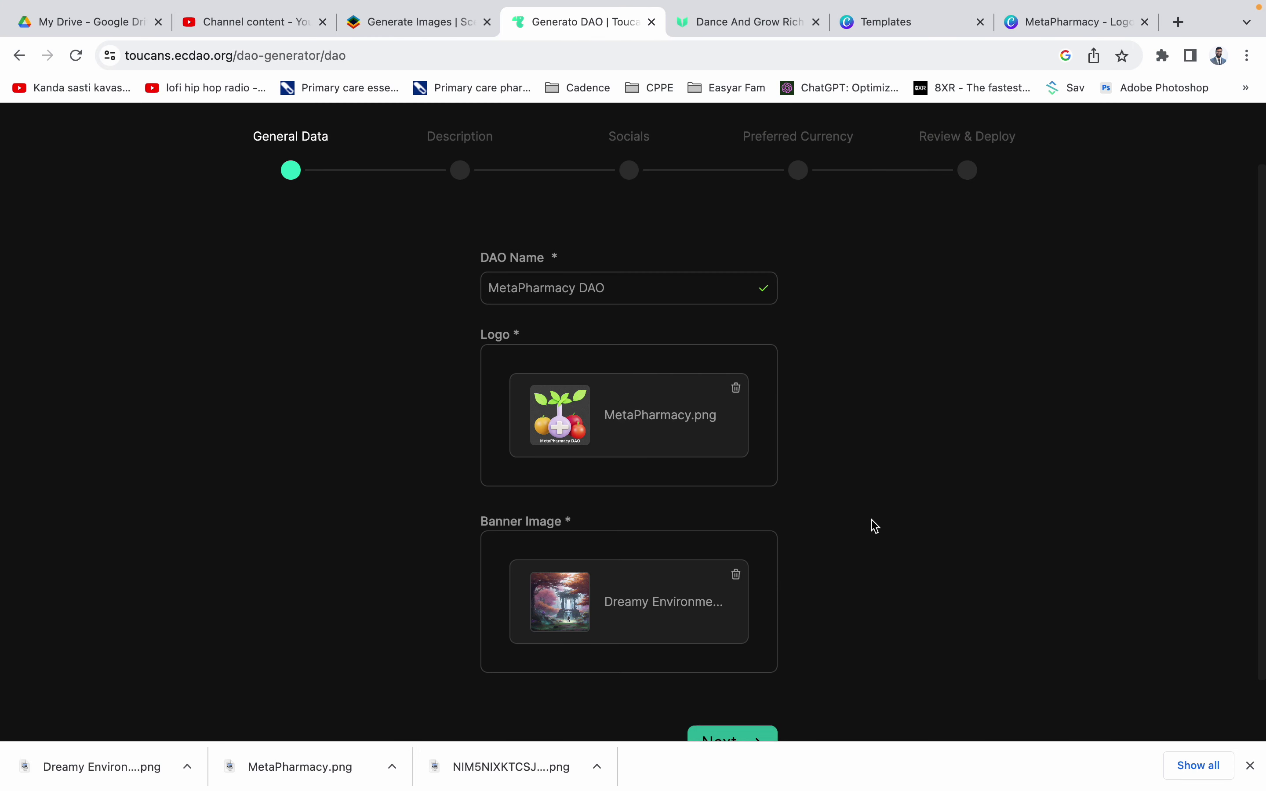
{"action": "scroll", "coordinate": [744, 617], "scroll_direction": "down", "scroll_amount": 2}
{"action": "left_click", "coordinate": [733, 667]}
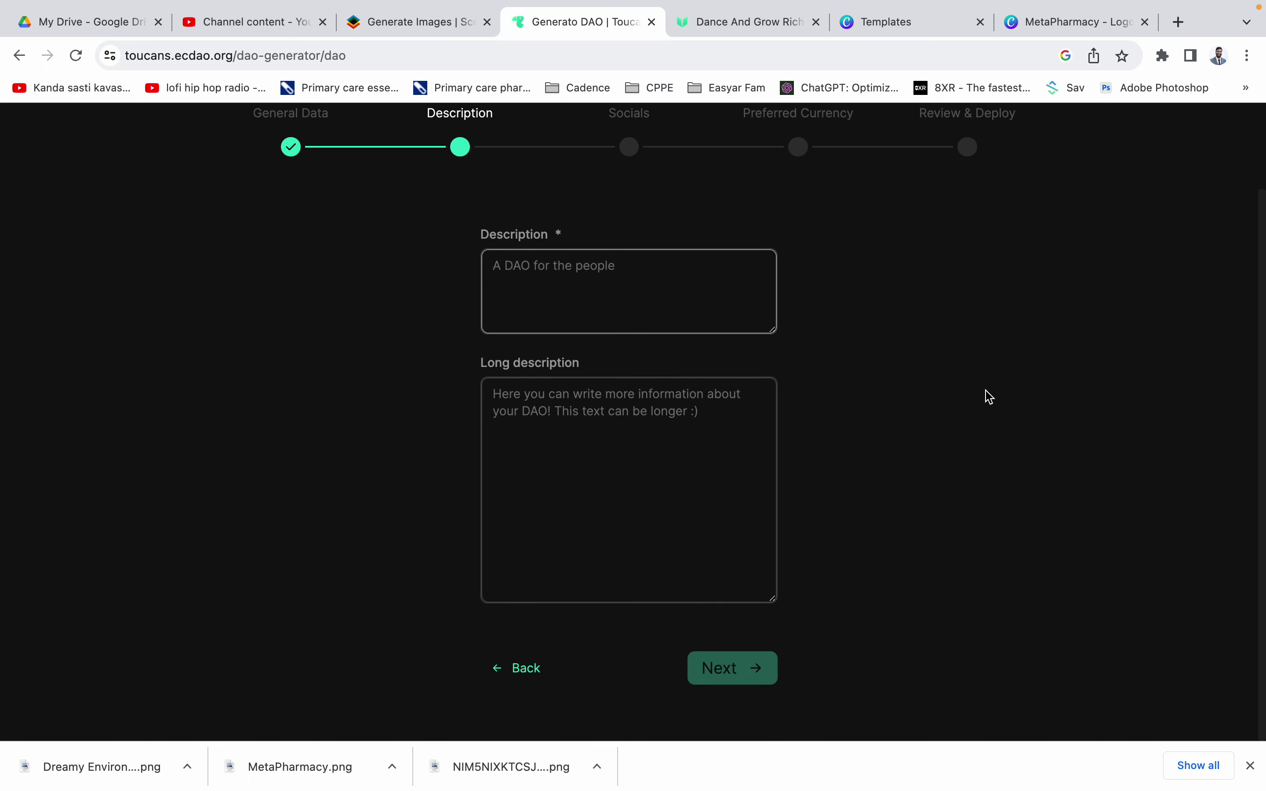
Step: Enter the DAO's short description, starting with "MetaPharmacy DAO for enabling Pharmacy Students to future-proof their"
{"action": "type", "text": "MetaPha"}
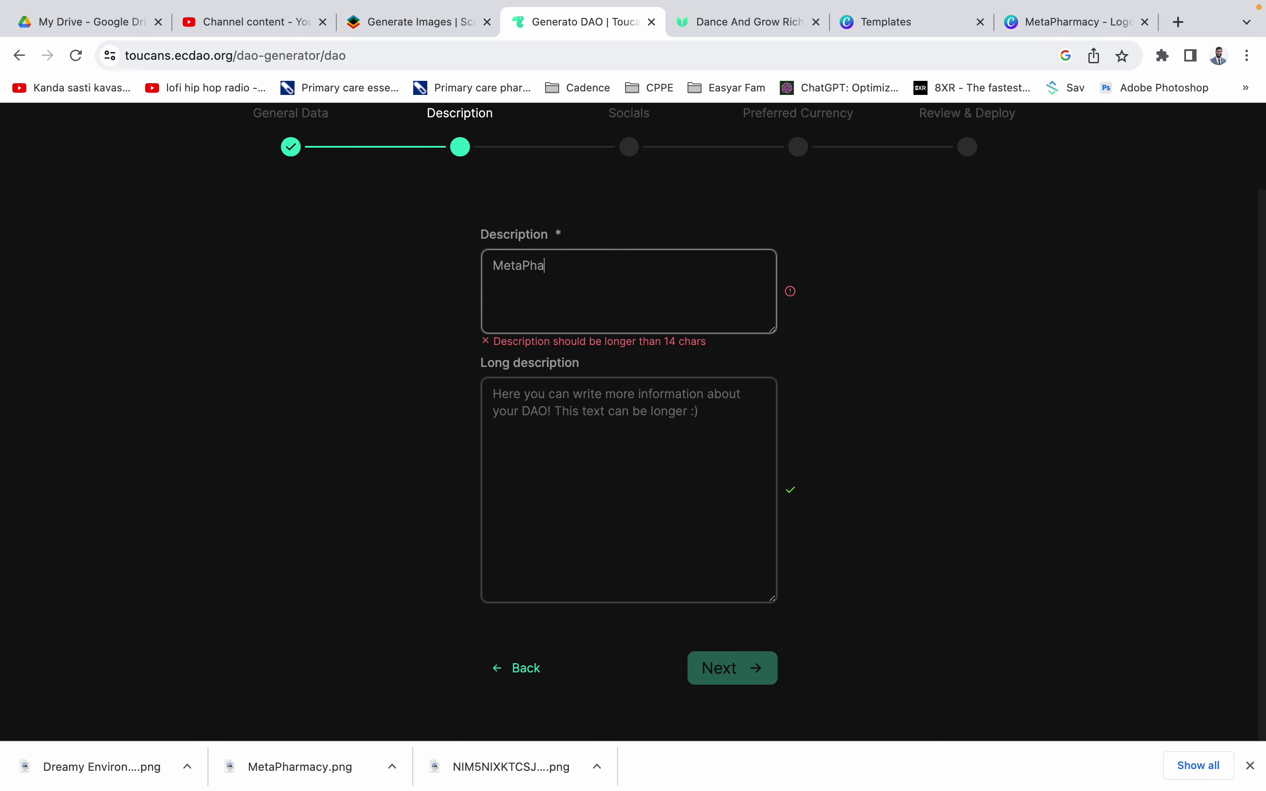
{"action": "type", "text": "rmacy DAO"}
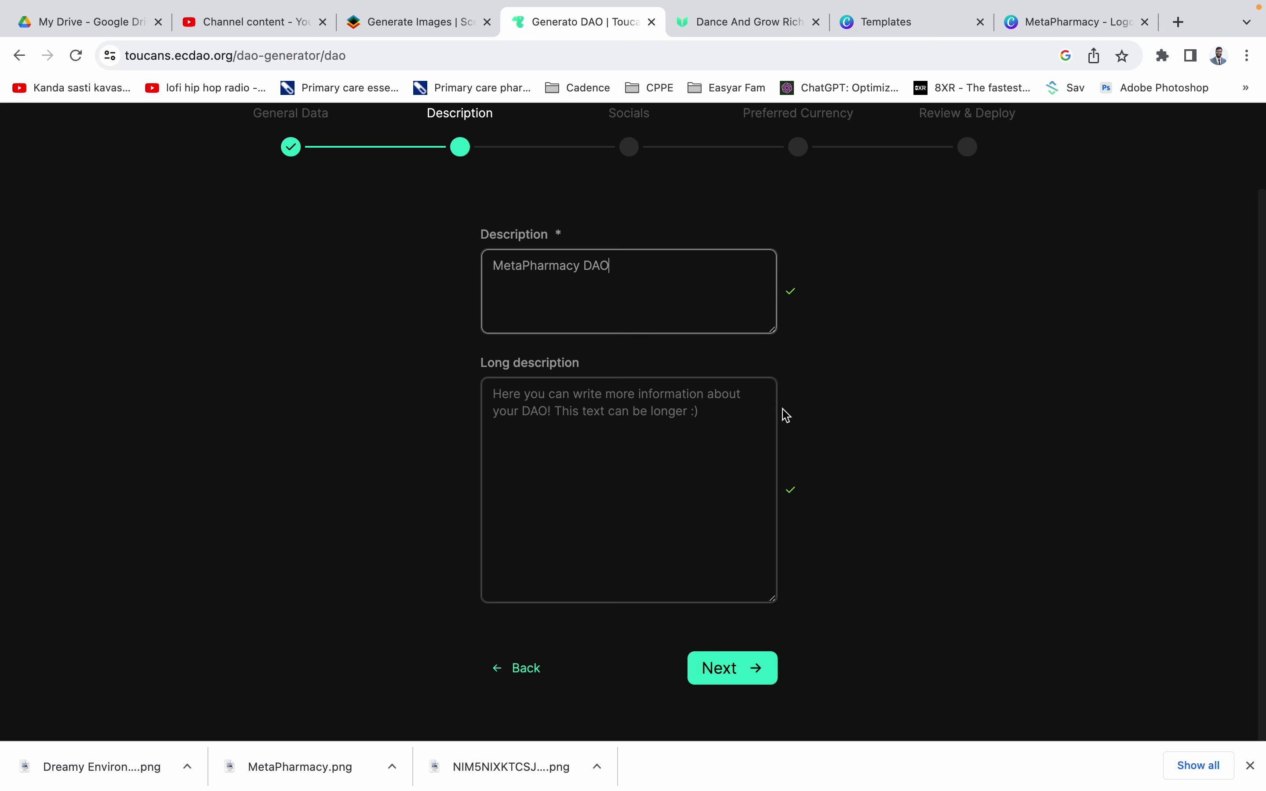
{"action": "type", "text": " for"}
{"action": "type", "text": "enabling Pharmacy S"}
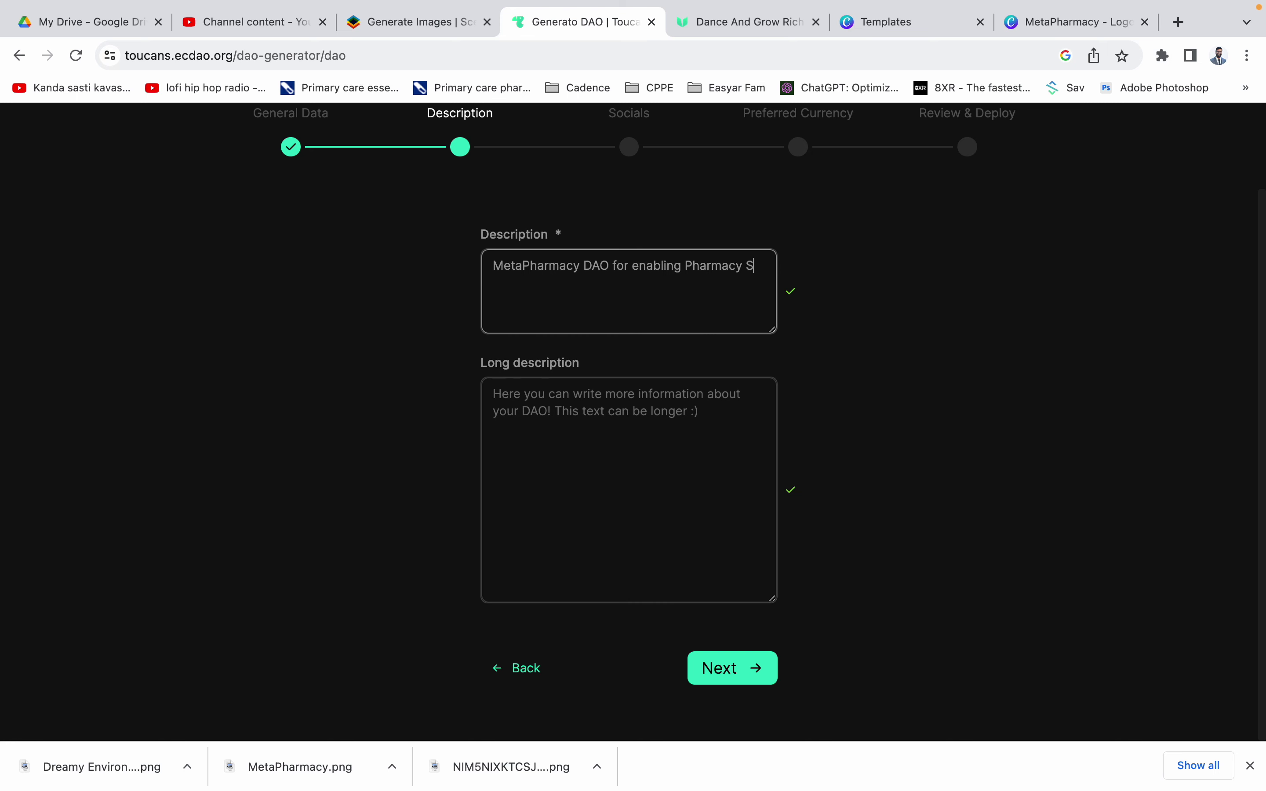
{"action": "type", "text": "tudents to future-rp"}
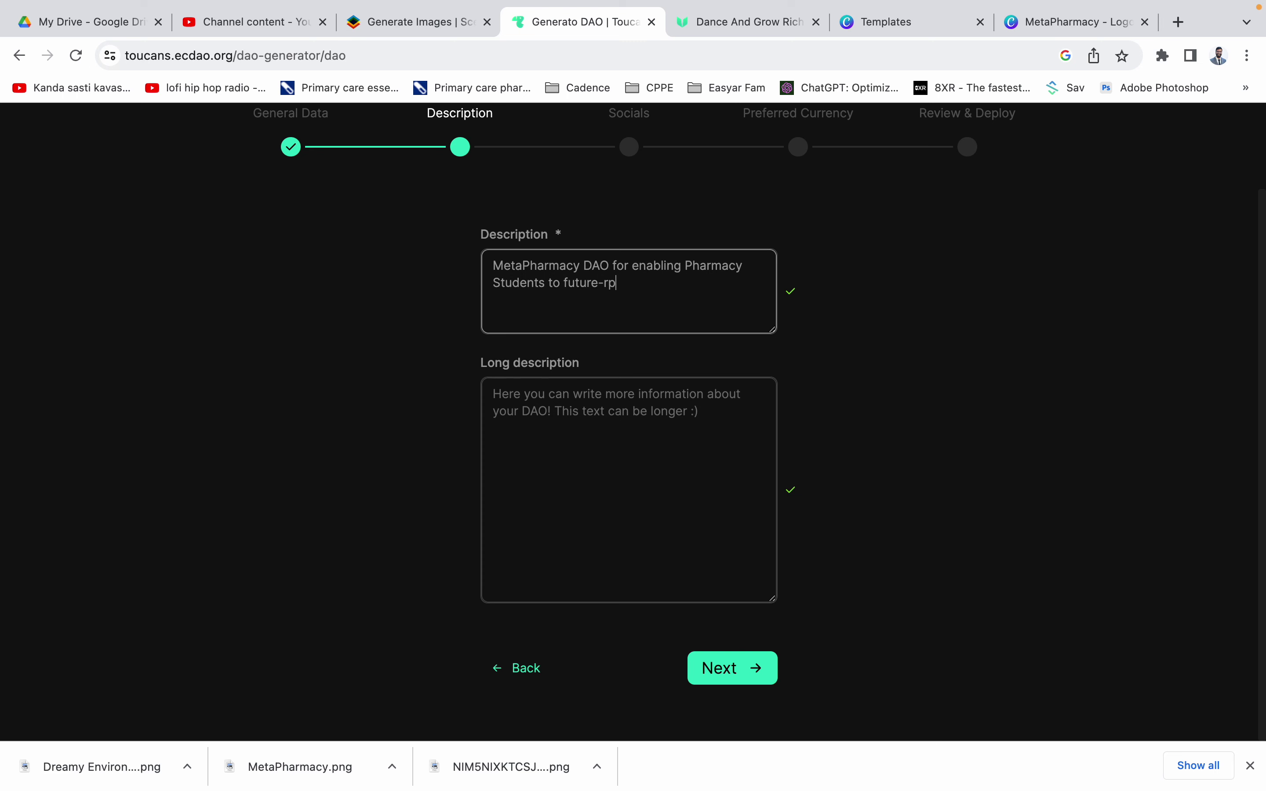
{"action": "key", "text": "BackSpace"}
{"action": "key", "text": "BackSpace"}
{"action": "type", "text": "proof their"}
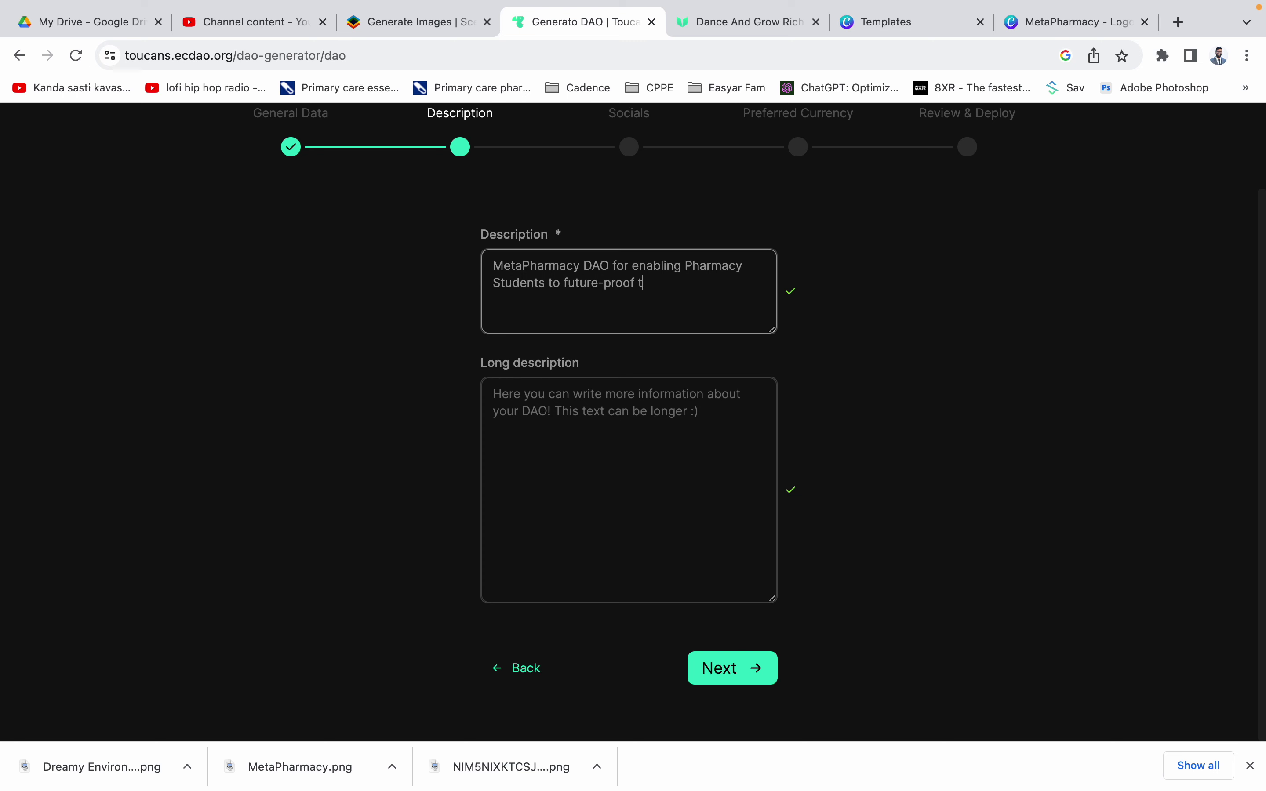